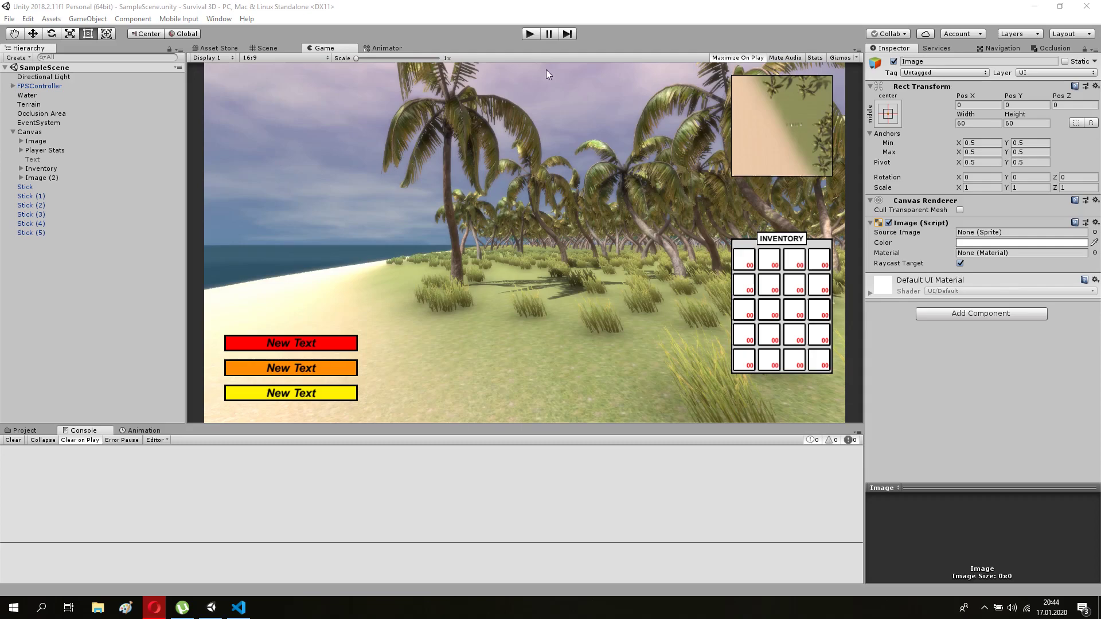
- Playtest the game, picking up two sticks with E, then stop Play mode
left_click(527, 34)
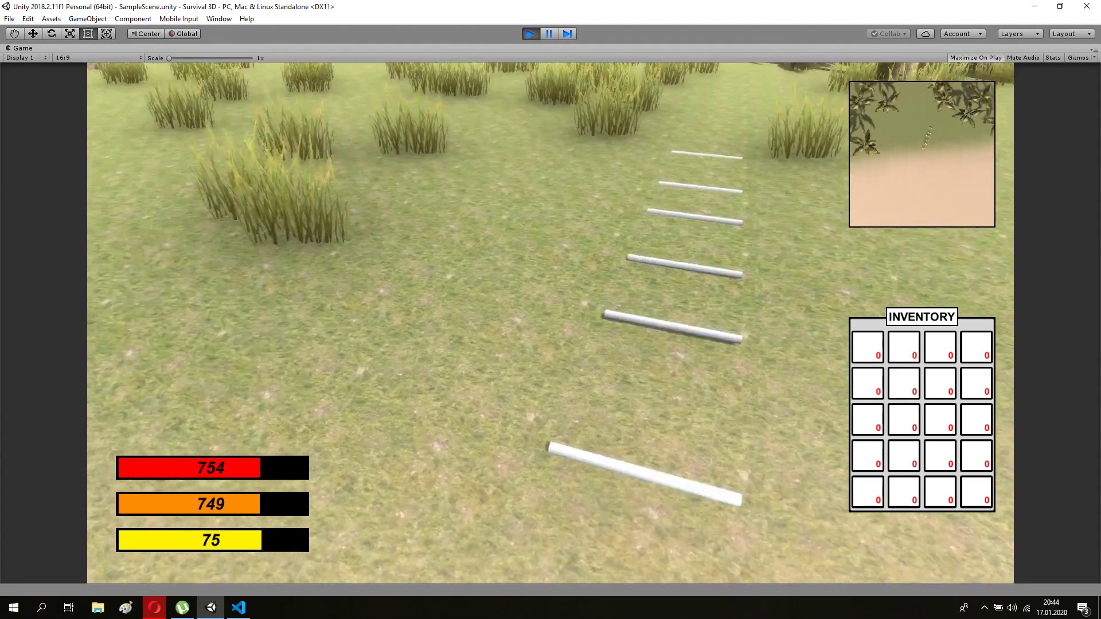
key("e")
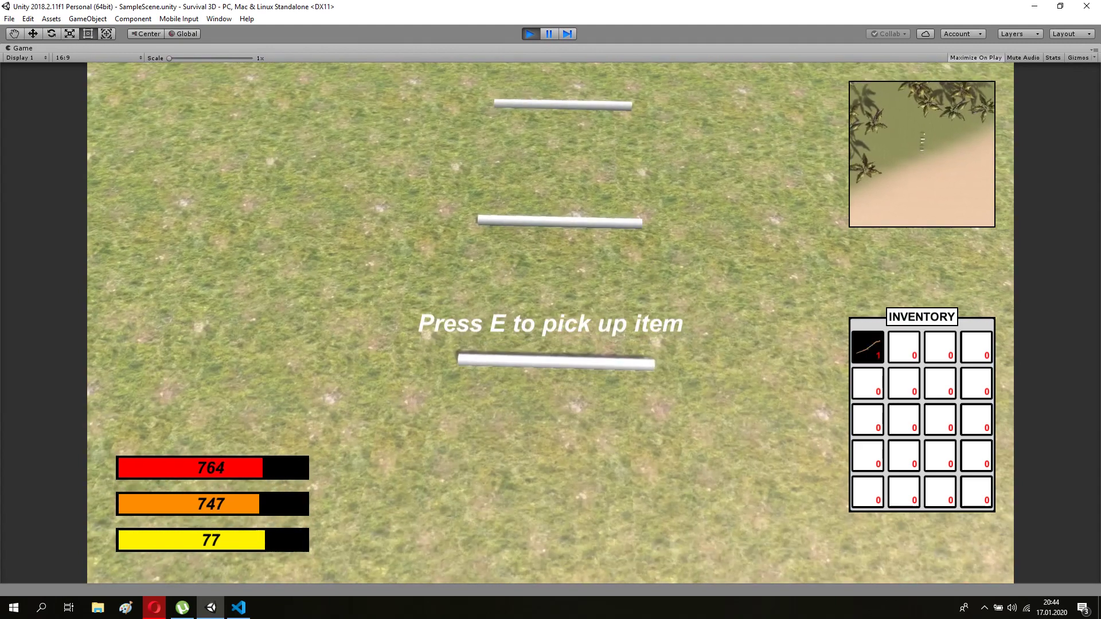
key("e")
key("e")
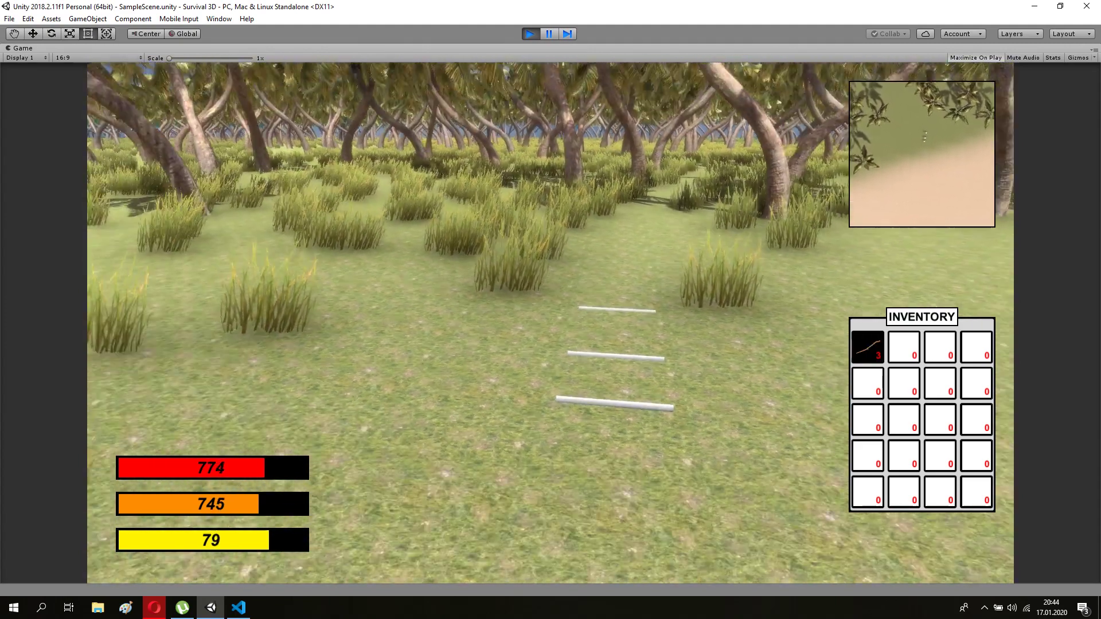
key("Escape")
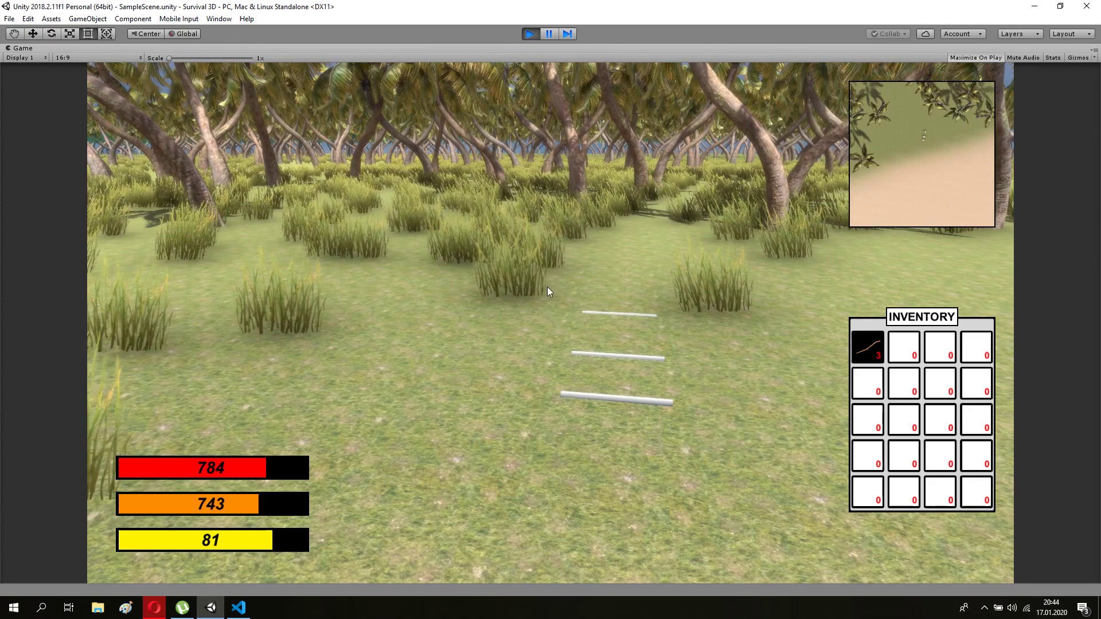
left_click(529, 33)
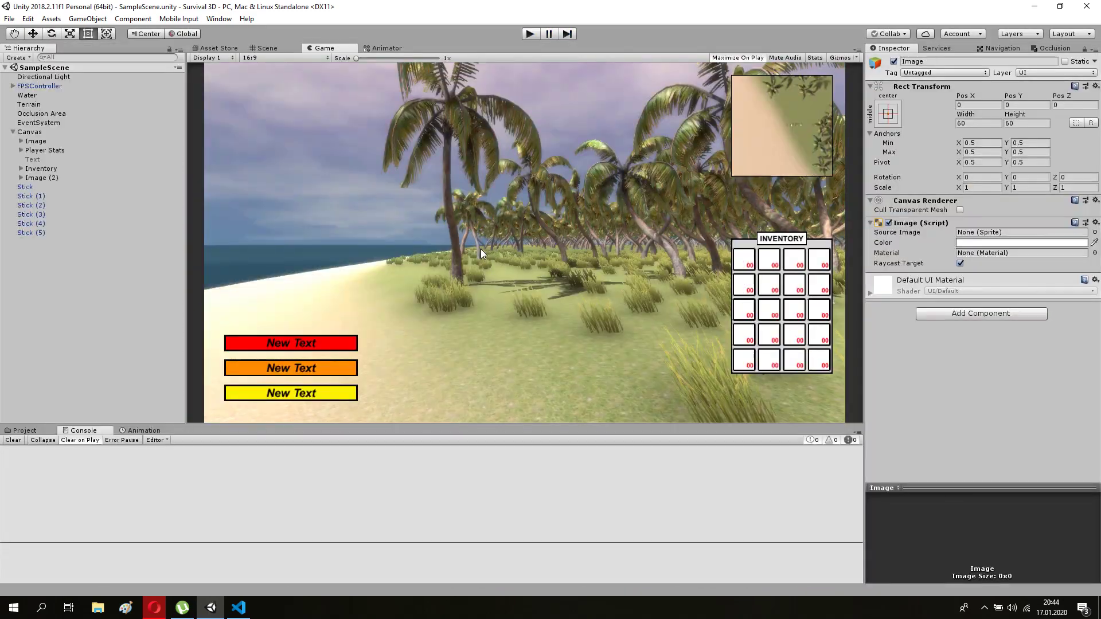
- Open the Inventory.cs script from the Project window in VS Code
left_click(24, 430)
left_click(434, 495)
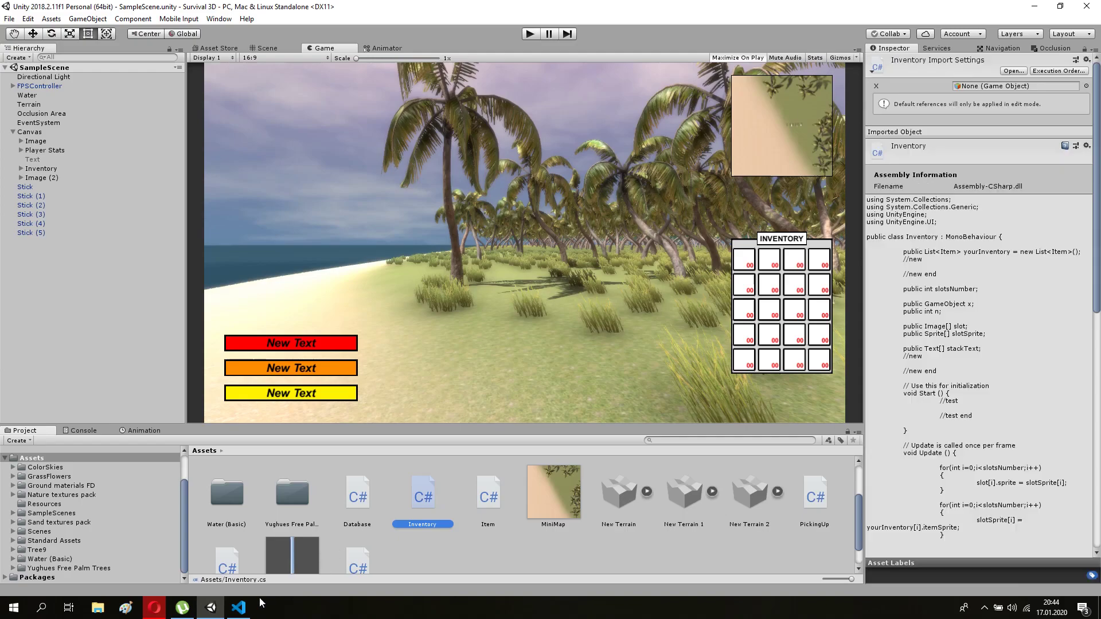
left_click(239, 608)
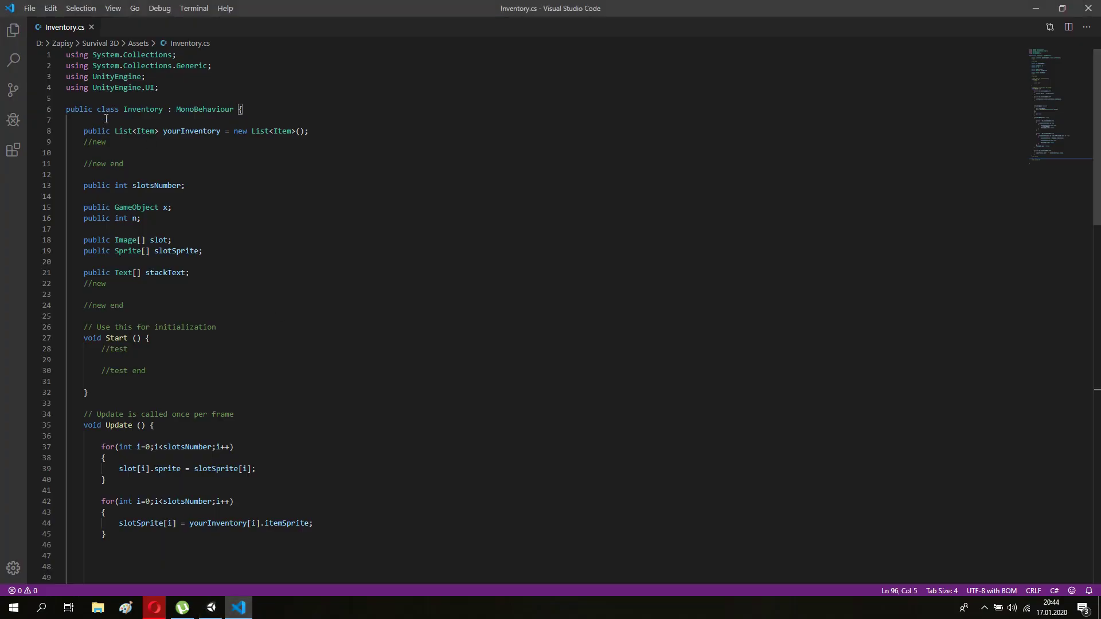
left_click(93, 153)
- Declare public List<Item> draggedItem = new List<Item>(); and save the script
type("public List<Item>")
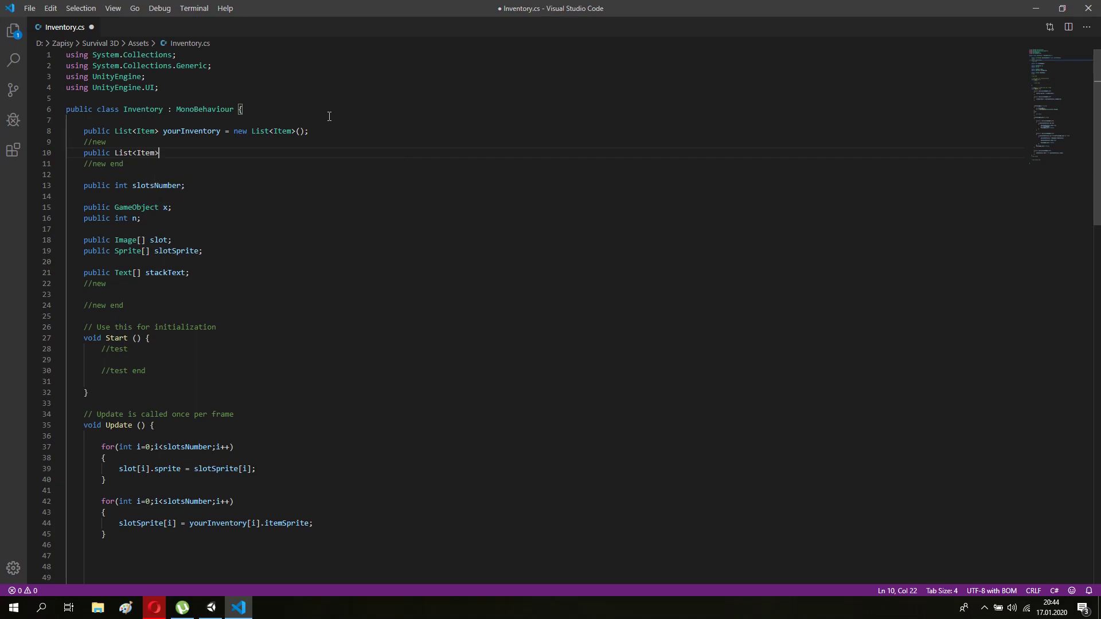
type(" dra")
type("ggedItem")
type(" = new List<Item>()")
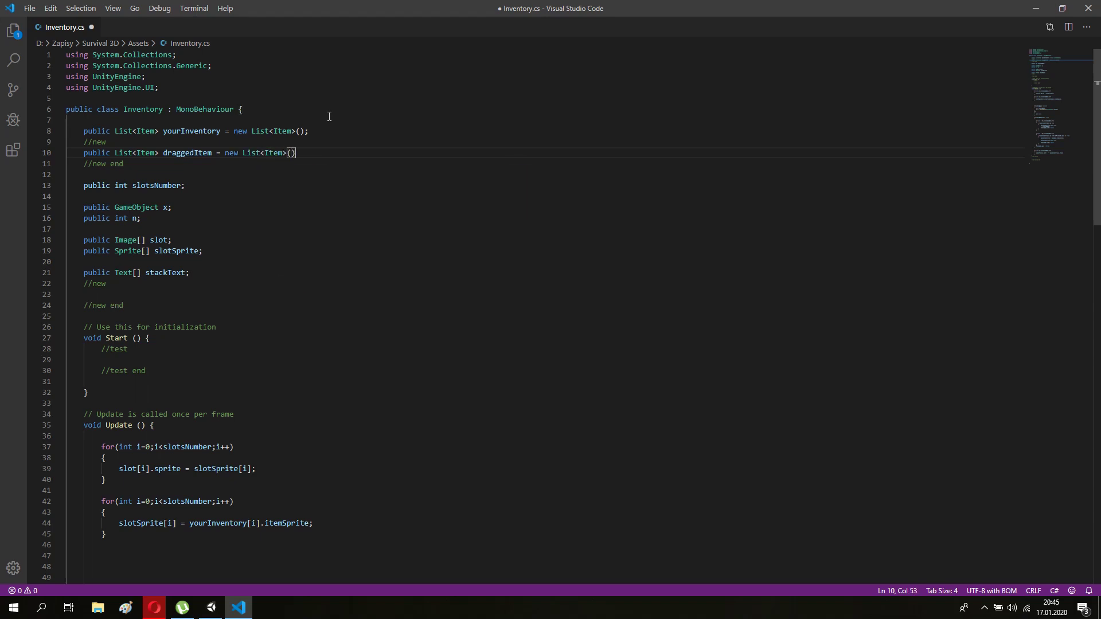
type(";")
key("ctrl+s")
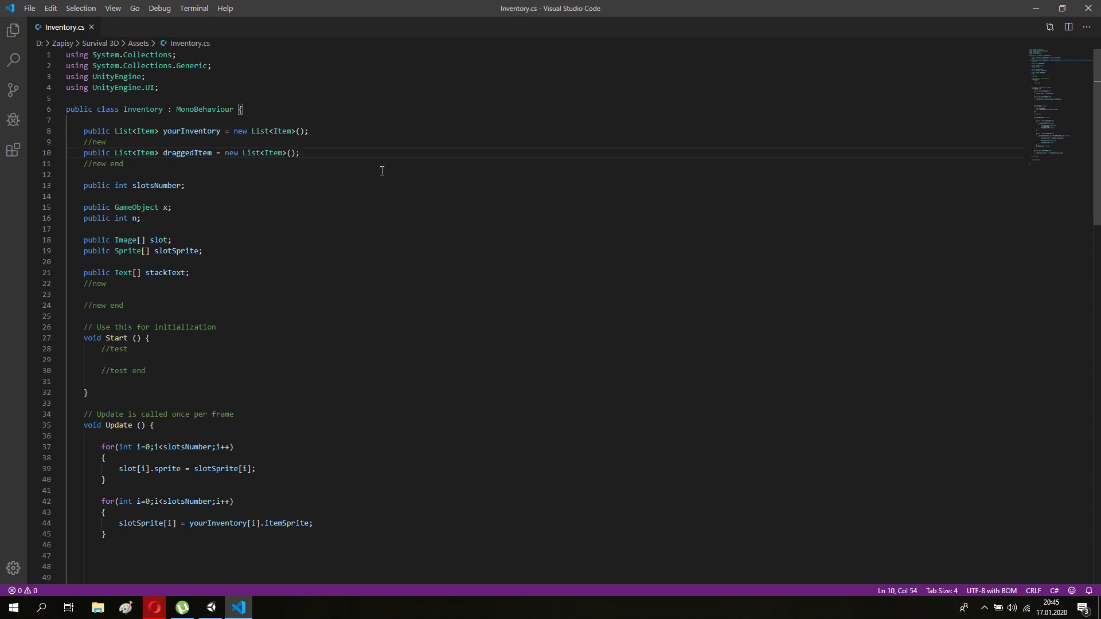
scroll(352, 146, "down", 2)
- Add public int a; and public int b; under //new and save
left_click(113, 235)
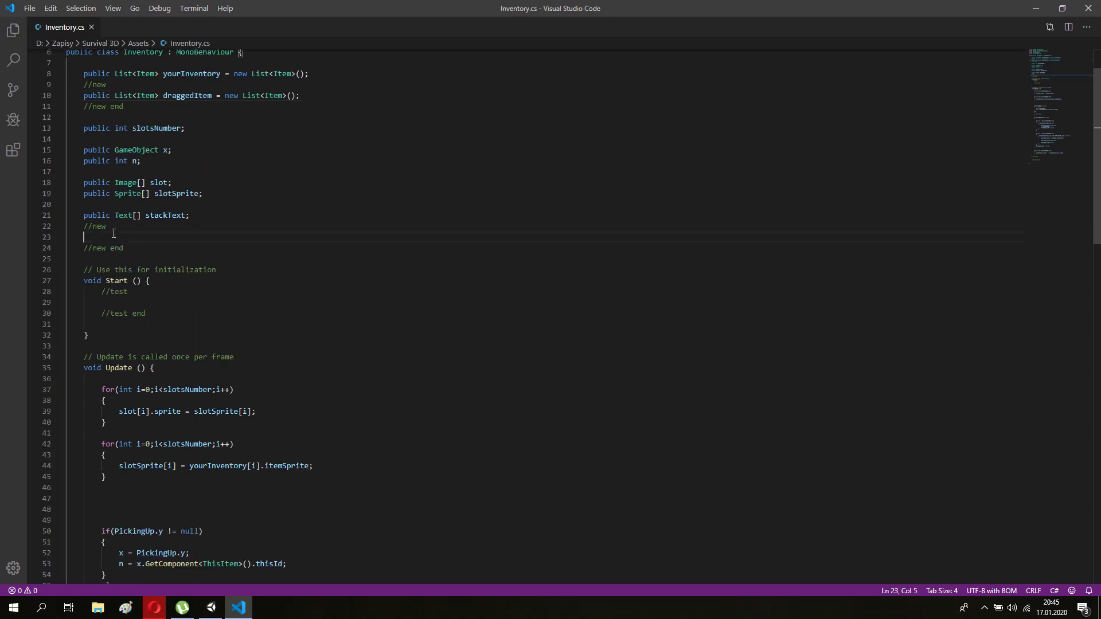
type("public int a;")
key("Return")
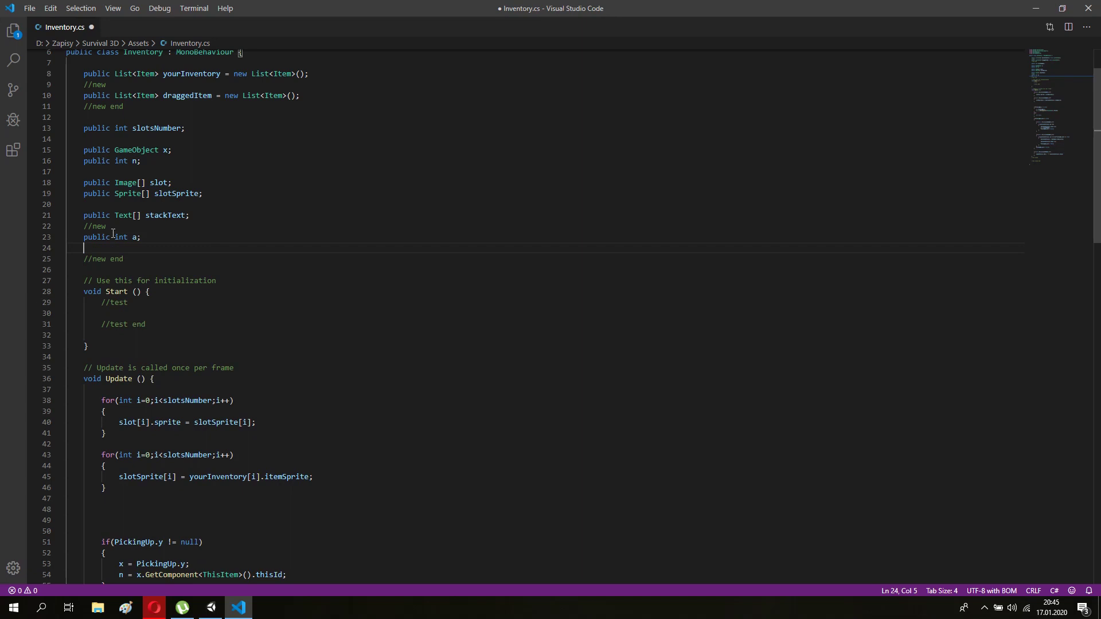
type("public int b;")
key("ctrl+s")
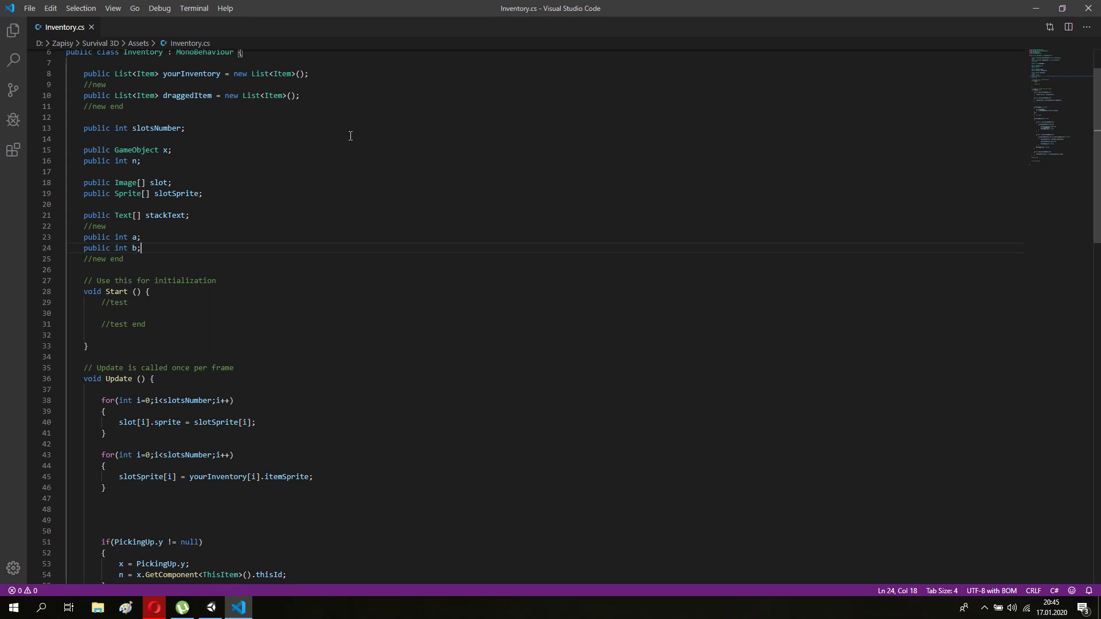
scroll(350, 136, "down", 2)
left_click(188, 252)
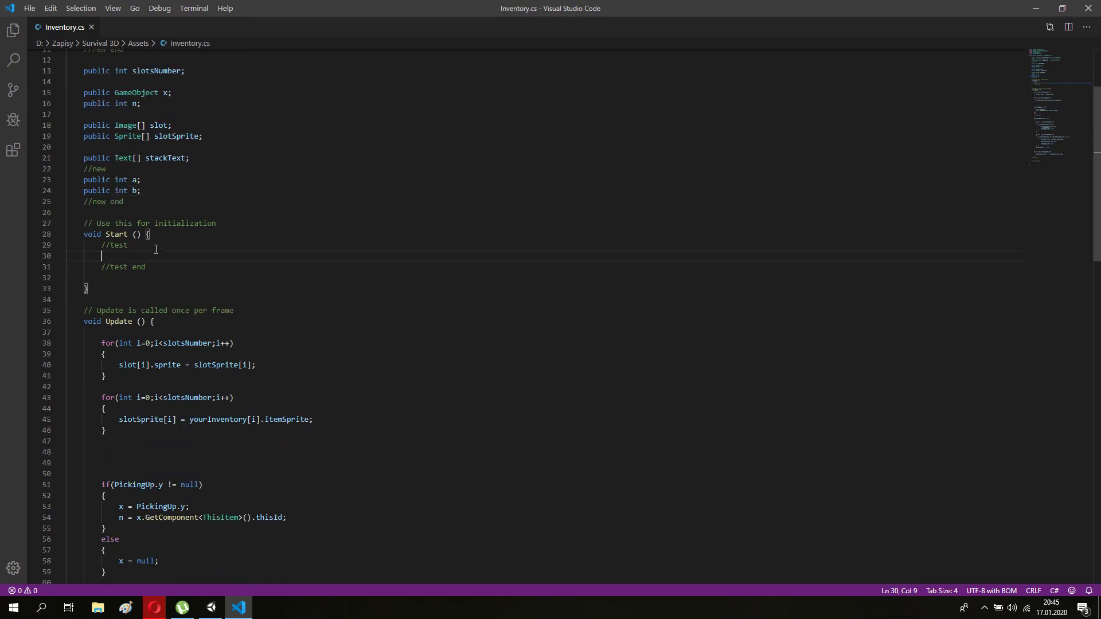
- In Start, assign yourInventory[1] = Database.itemList[2]; and save
type("your")
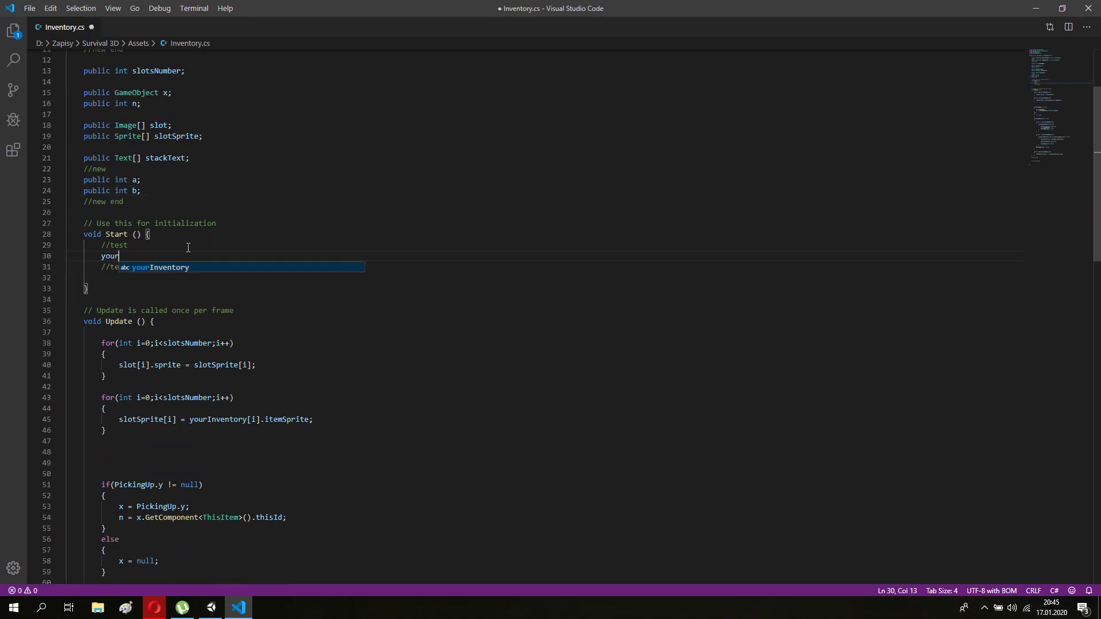
key("Tab")
type("[")
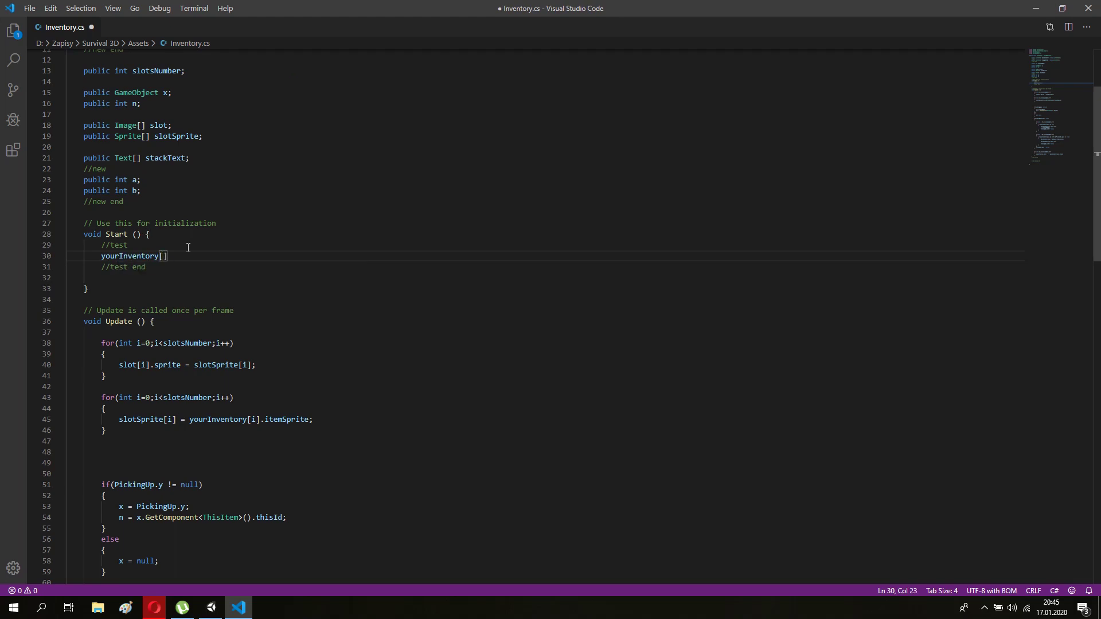
type("1] = Da")
key("Tab")
type("it")
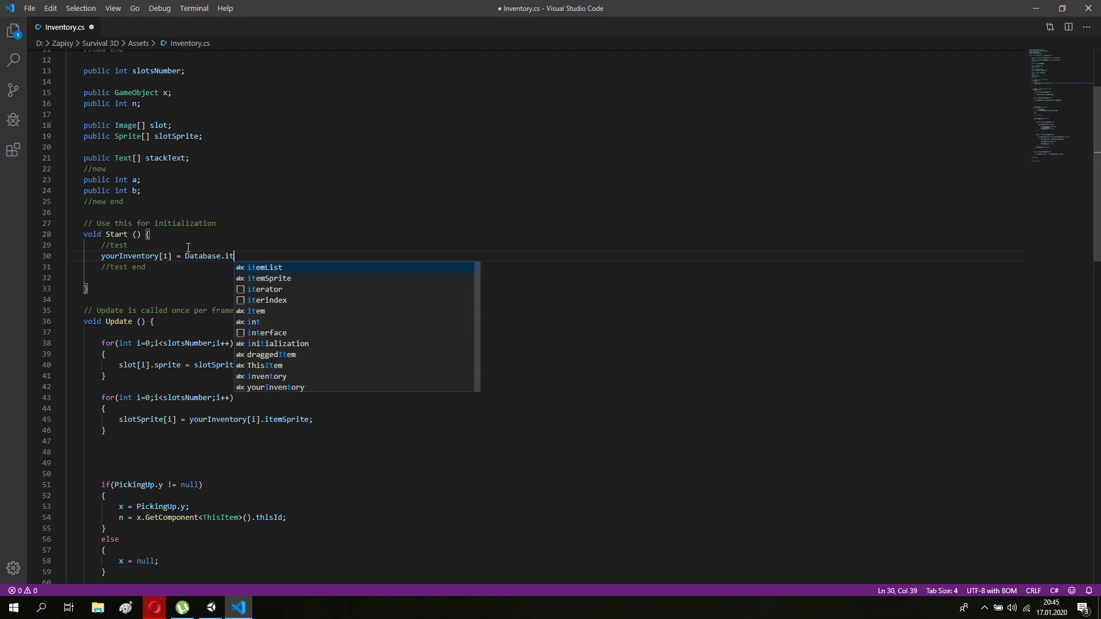
key("Tab")
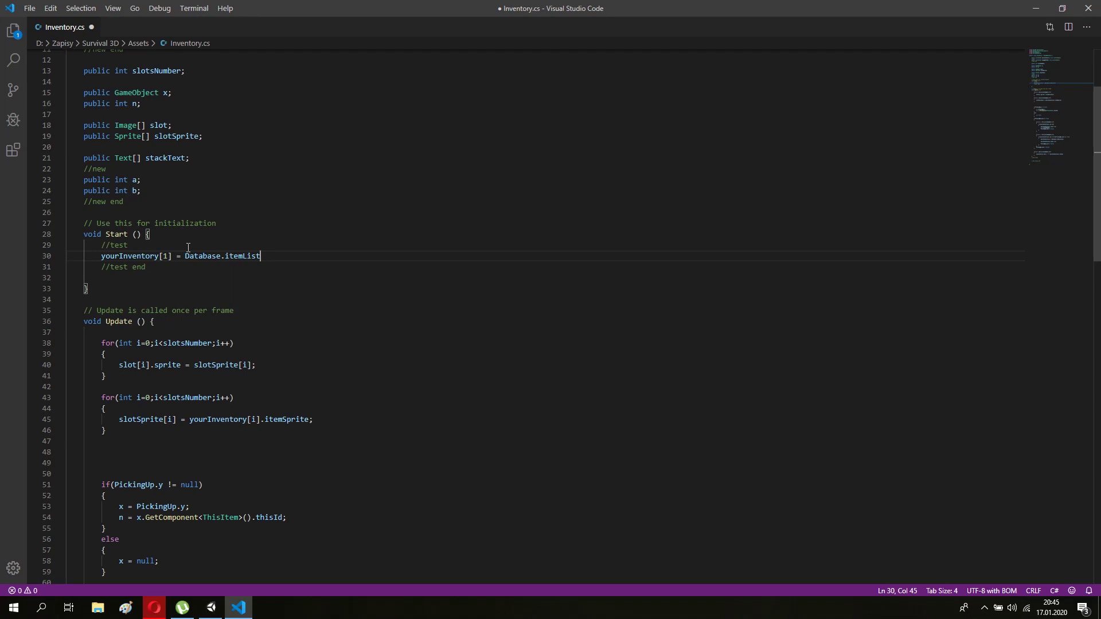
type("[2];")
key("ctrl+s")
key("Return")
- Add yourInventory[1].stack +=4; on the next line and save
type("your")
key("Tab")
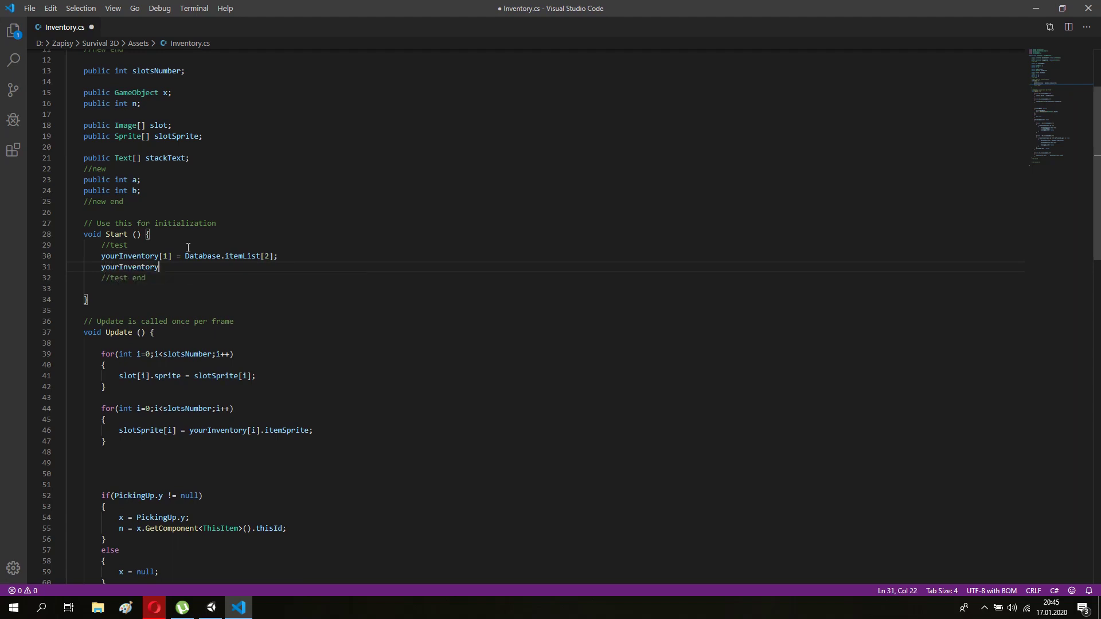
type("[1]")
type(".stack")
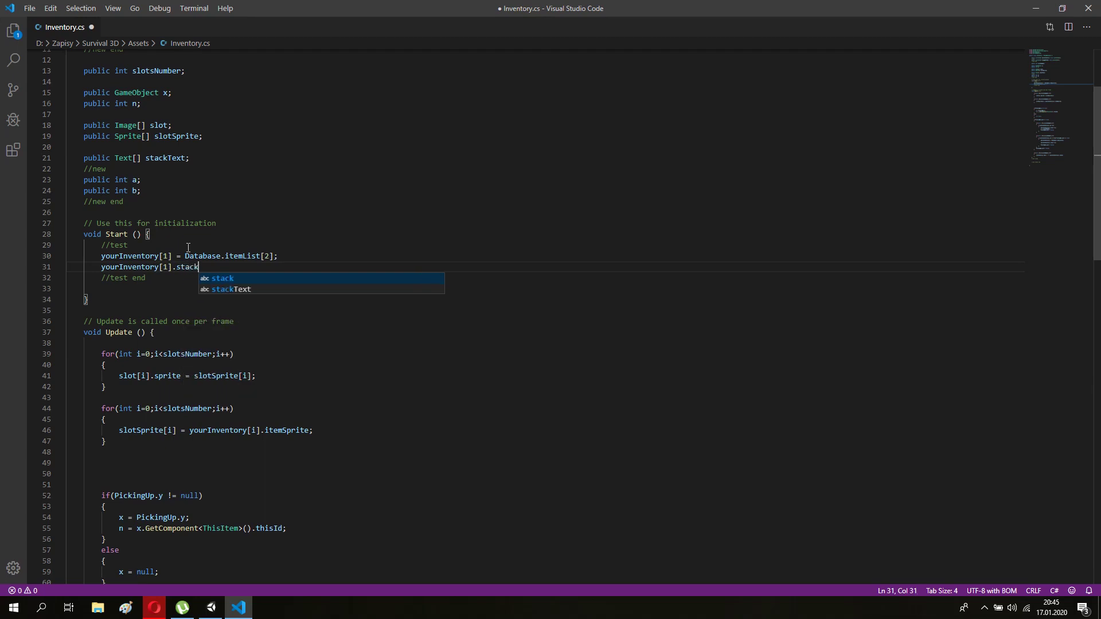
type(" +=4;")
key("ctrl+s")
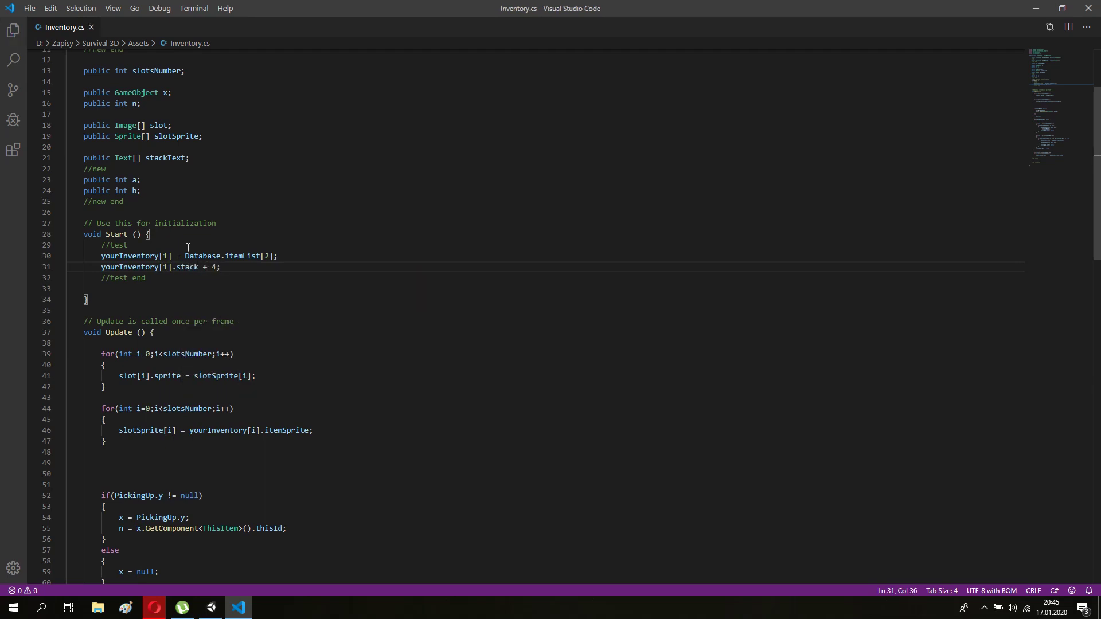
scroll(192, 253, "down", 1)
scroll(207, 269, "down", 7)
scroll(218, 287, "down", 5)
scroll(218, 286, "up", 8)
scroll(218, 287, "up", 7)
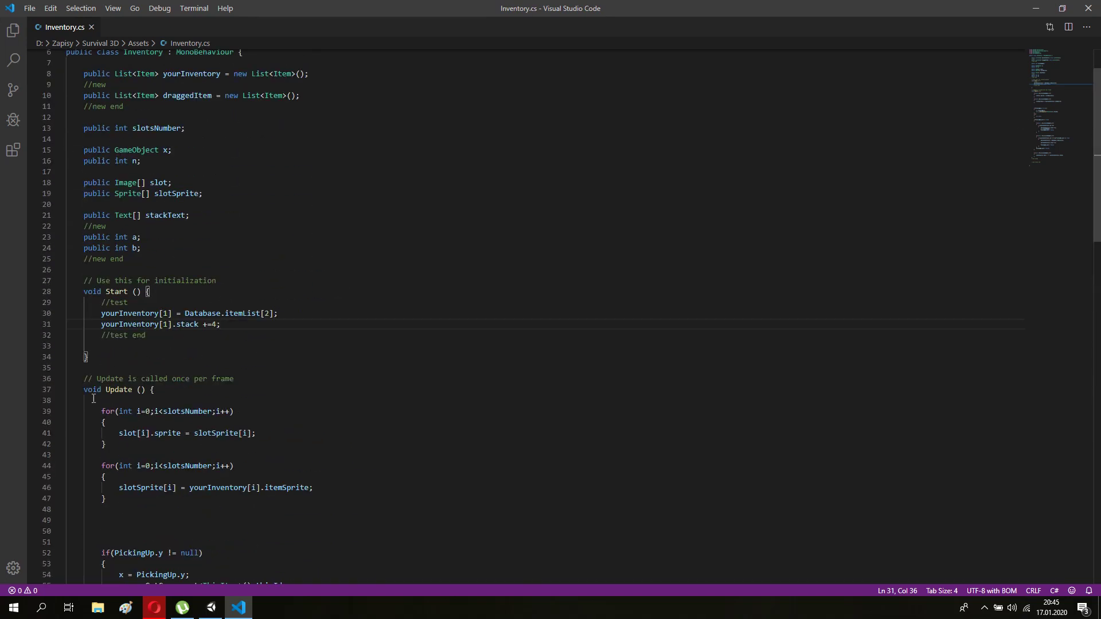
- Create an empty public void StartDrag(Image slotX) method under the //new voids comment and save
left_click_drag(83, 390, 155, 390)
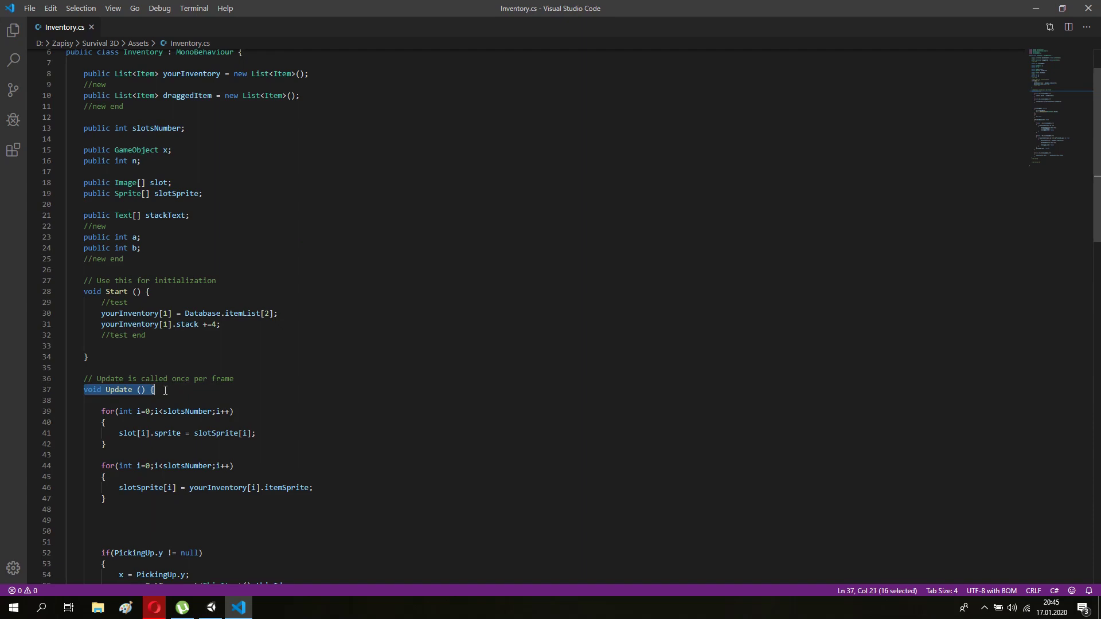
scroll(159, 390, "down", 7)
scroll(159, 390, "down", 11)
scroll(160, 390, "down", 3)
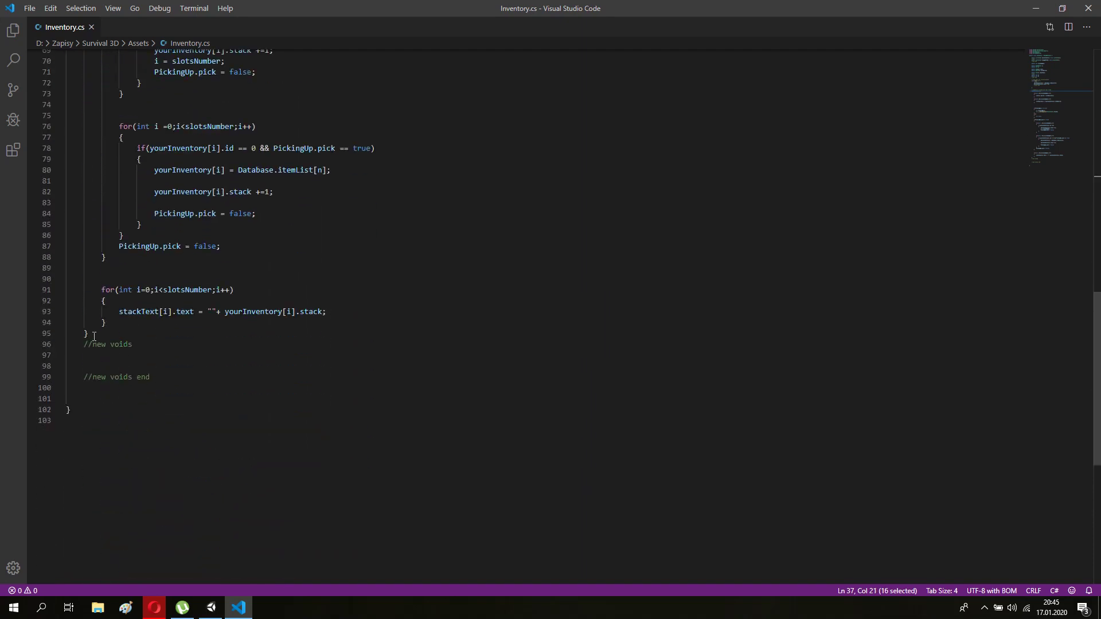
left_click_drag(91, 333, 58, 333)
left_click(104, 355)
key("Tab")
type("public void")
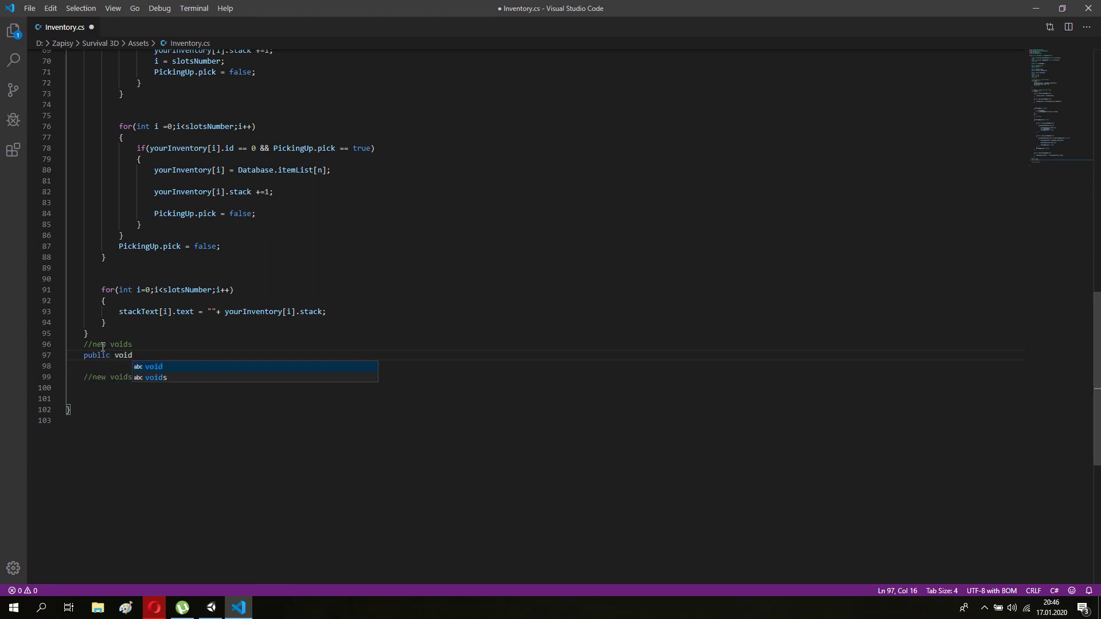
type(" StartDrag()")
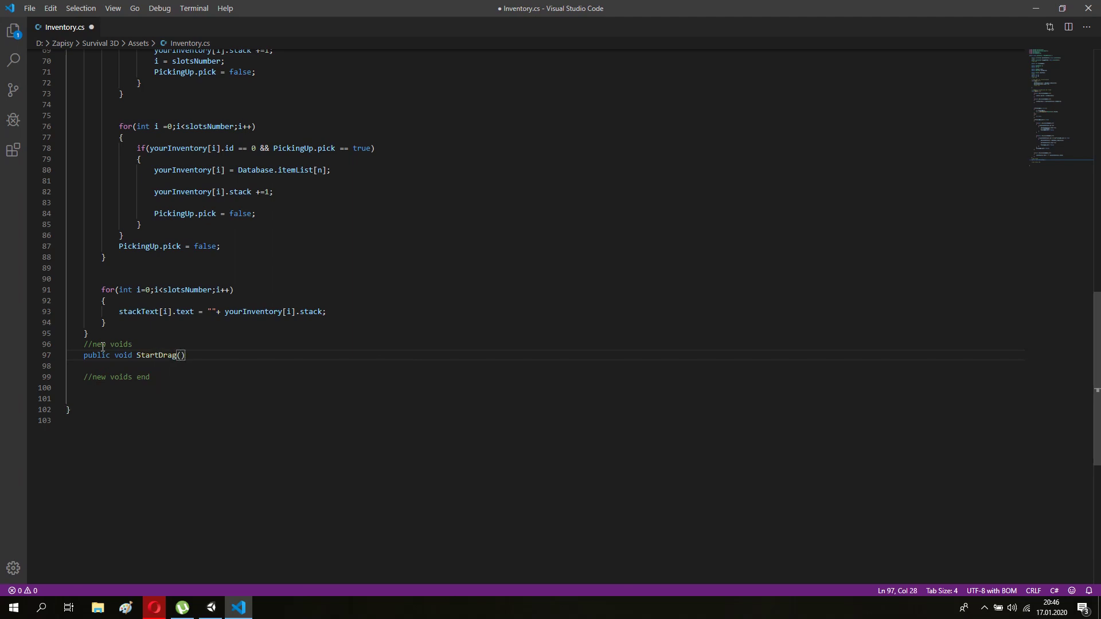
key("Left")
type("Image slotX")
key("End")
key("Return")
type("{")
key("Return")
key("ctrl+s")
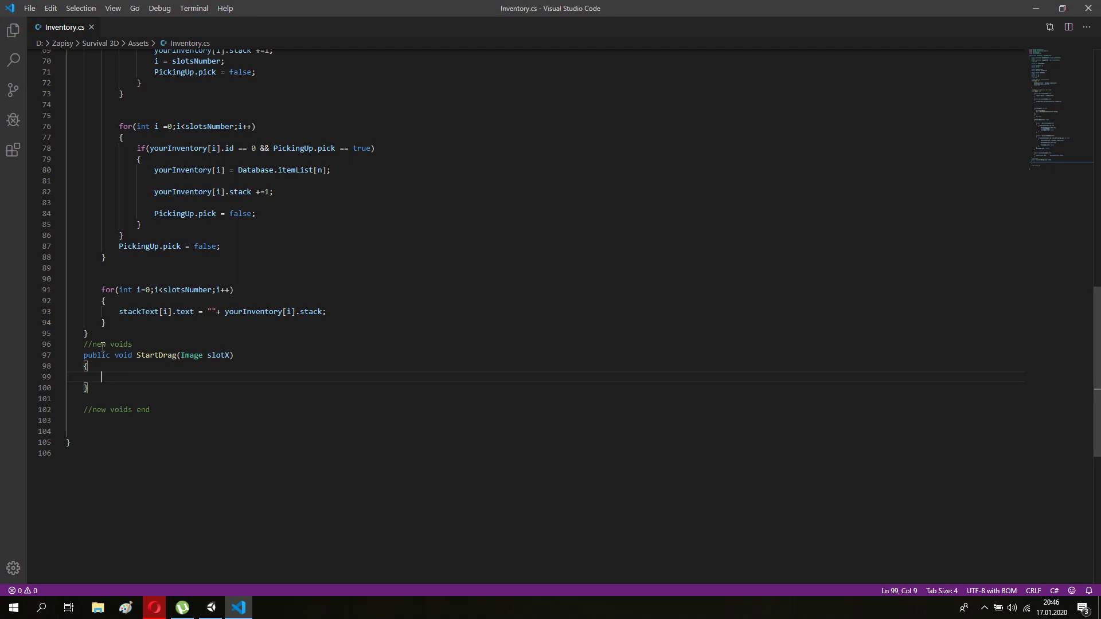
- Make StartDrag print "start drag: "+slotX.name and begin a for loop line
type("print")
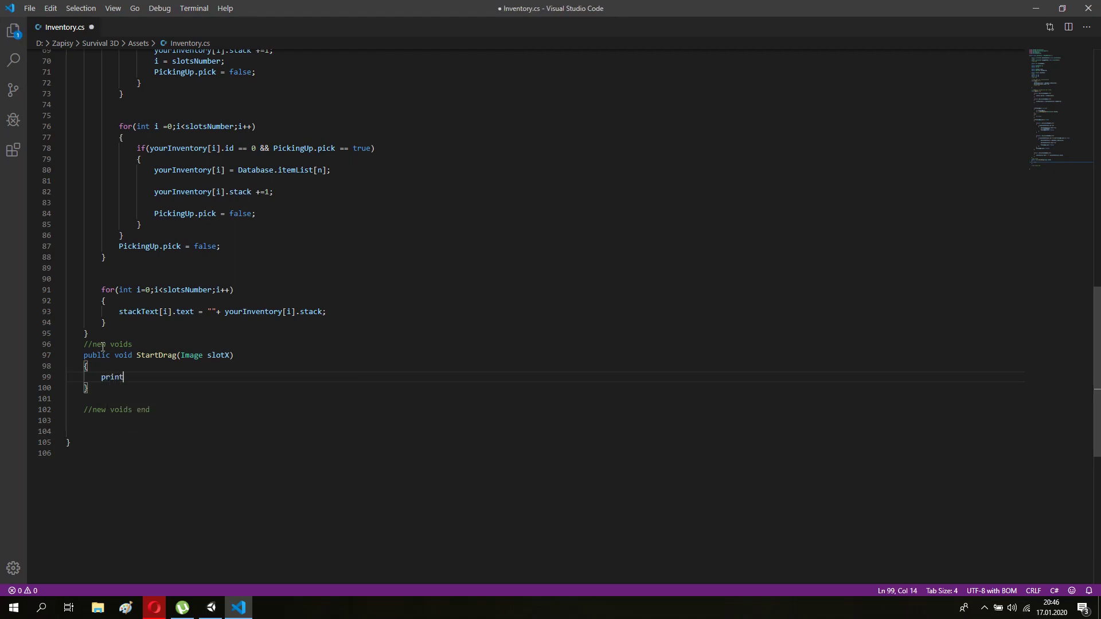
type("(")
type("\"start drag")
type(": \"")
type("+slotX")
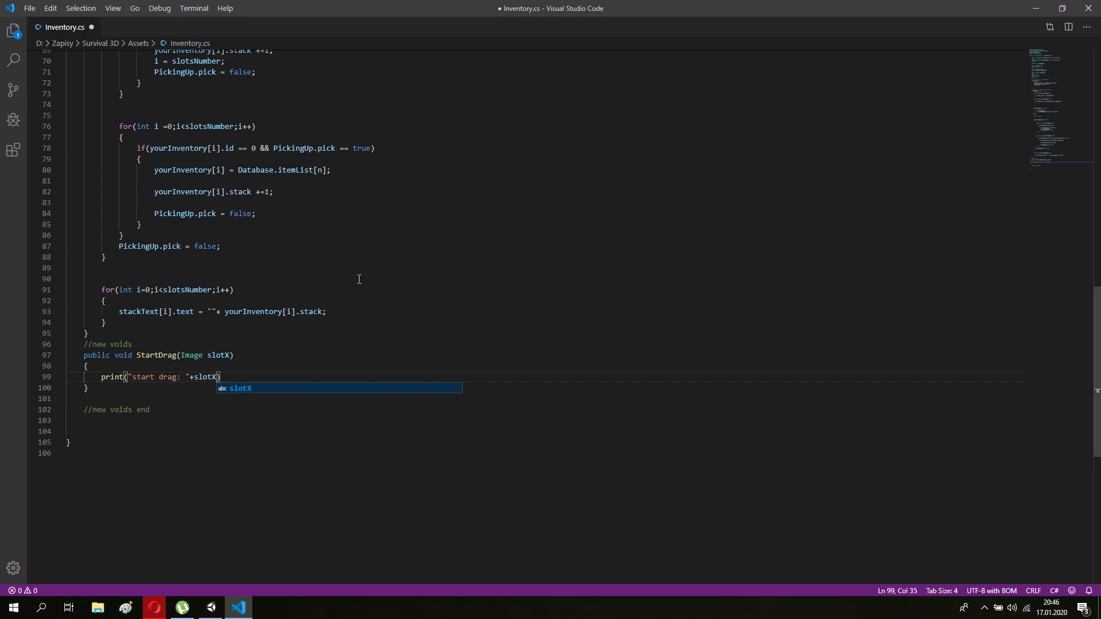
type(".name")
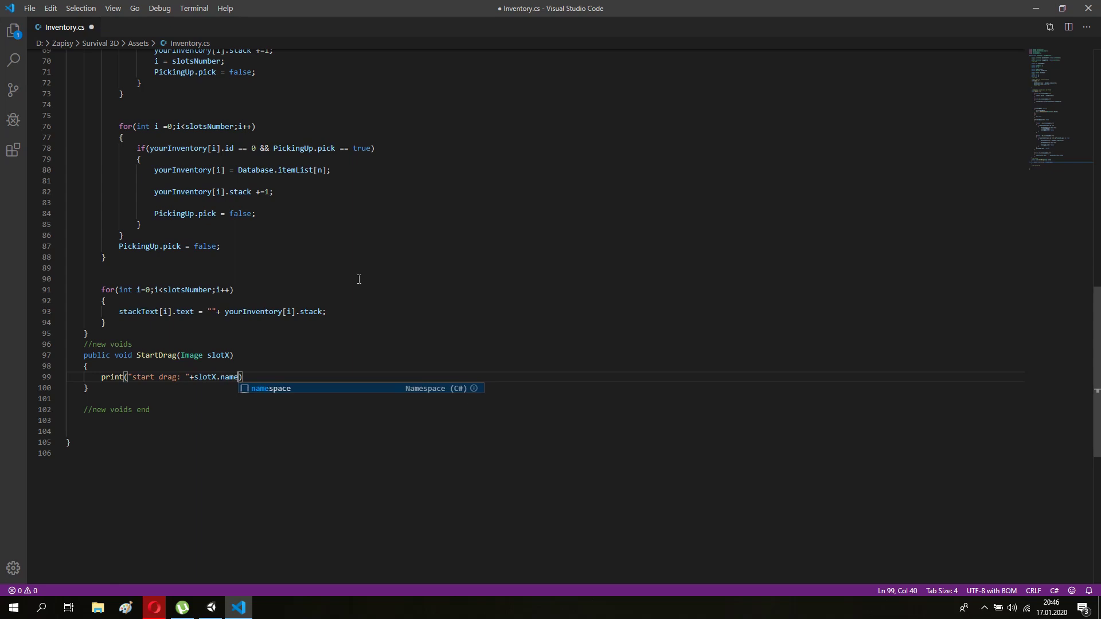
type(");")
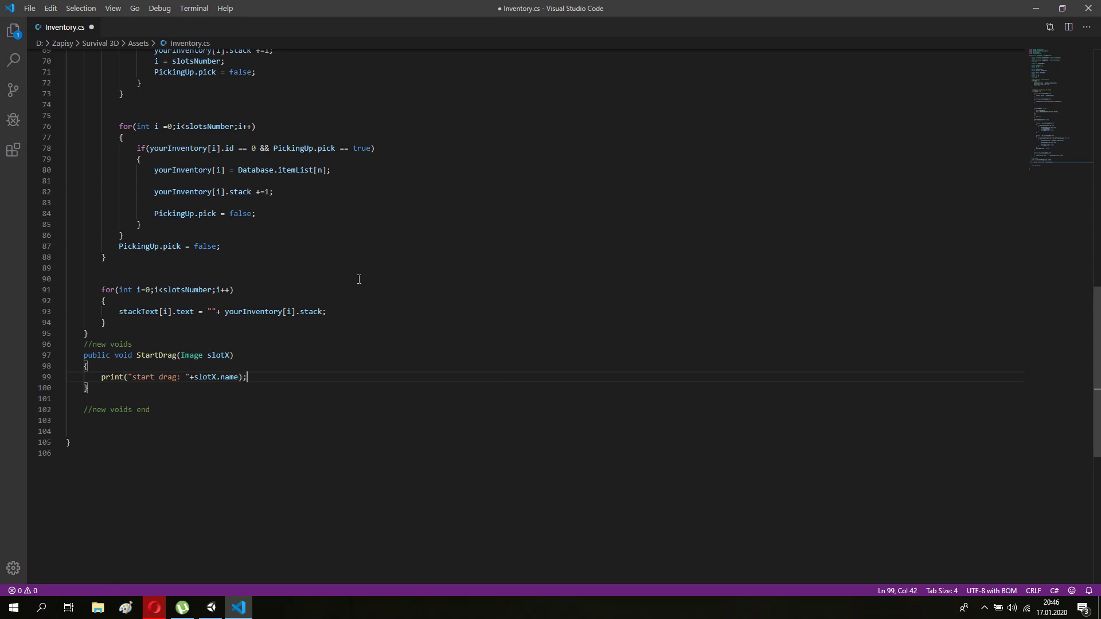
key("Return")
type("for")
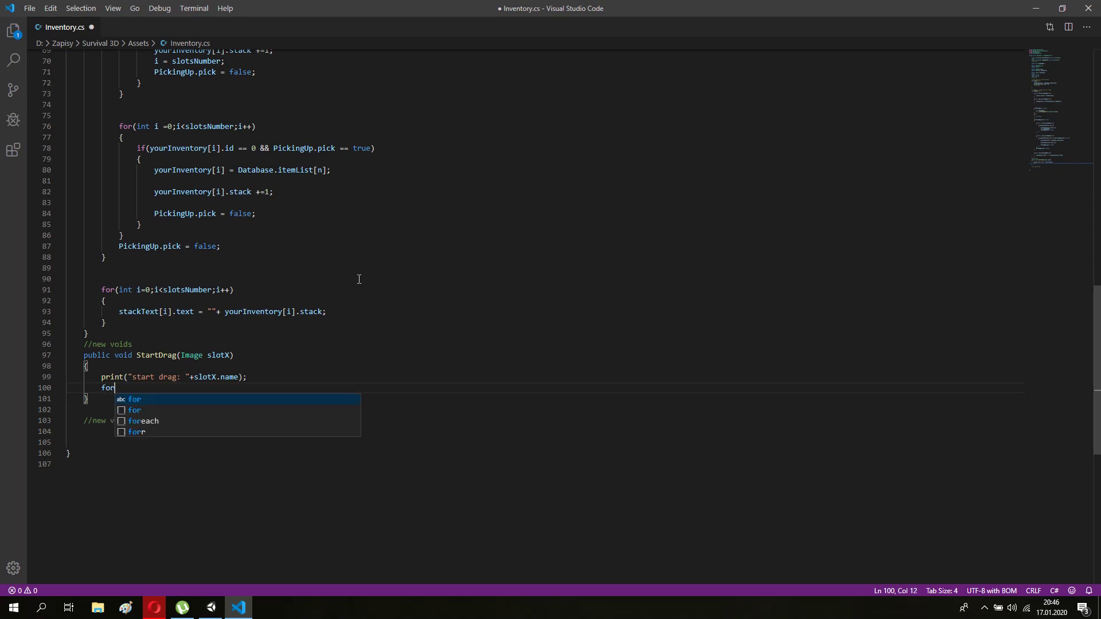
scroll(393, 256, "up", 9)
scroll(109, 145, "up", 1)
scroll(108, 145, "up", 1)
scroll(108, 145, "up", 2)
left_click_drag(101, 154, 109, 188)
key("ctrl+c")
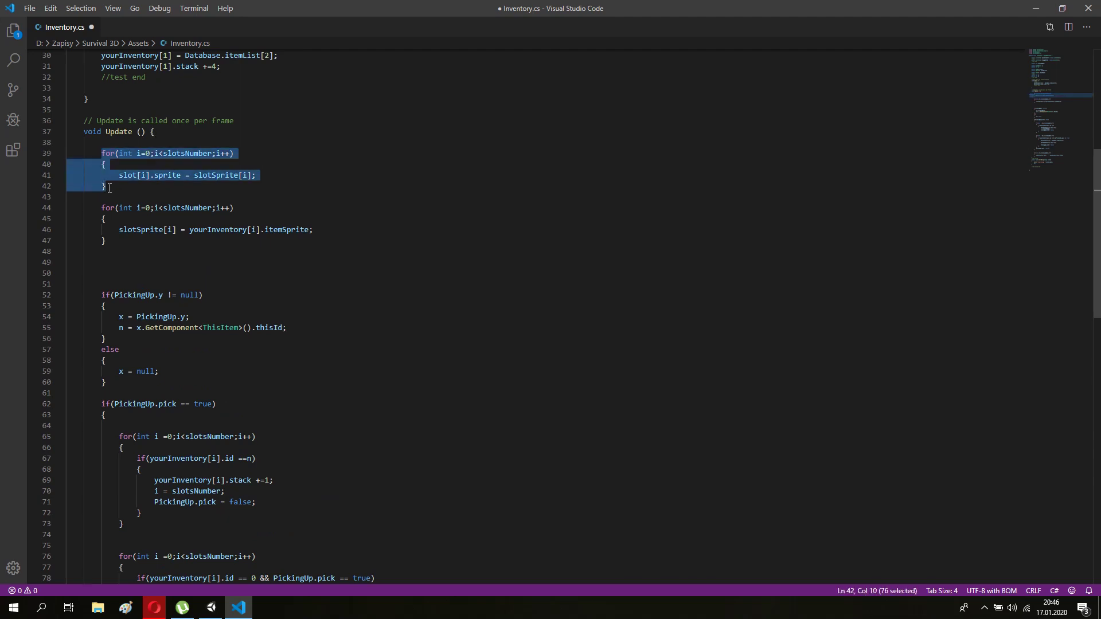
- Paste Update's slot loop into StartDrag and remove its sprite assignment line
scroll(115, 258, "down", 7)
scroll(120, 330, "down", 11)
scroll(120, 330, "up", 4)
double_click(108, 330)
key("ctrl+v")
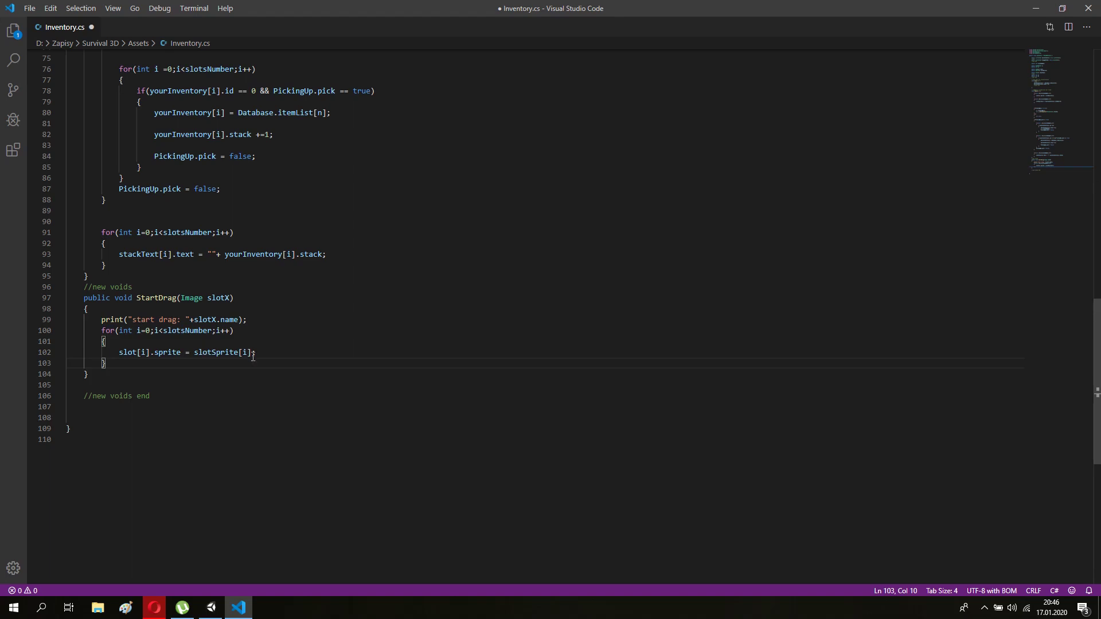
left_click_drag(256, 353, 120, 352)
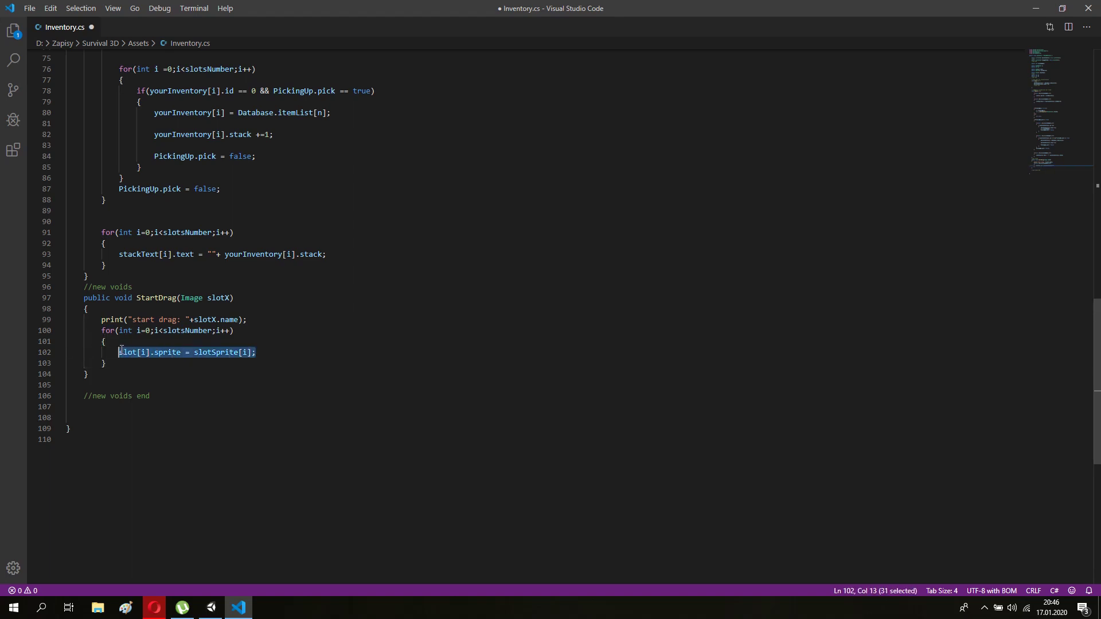
key("BackSpace")
- Give the loop the body if(slot[i] == slotX){ a =i; } and save
type("if(")
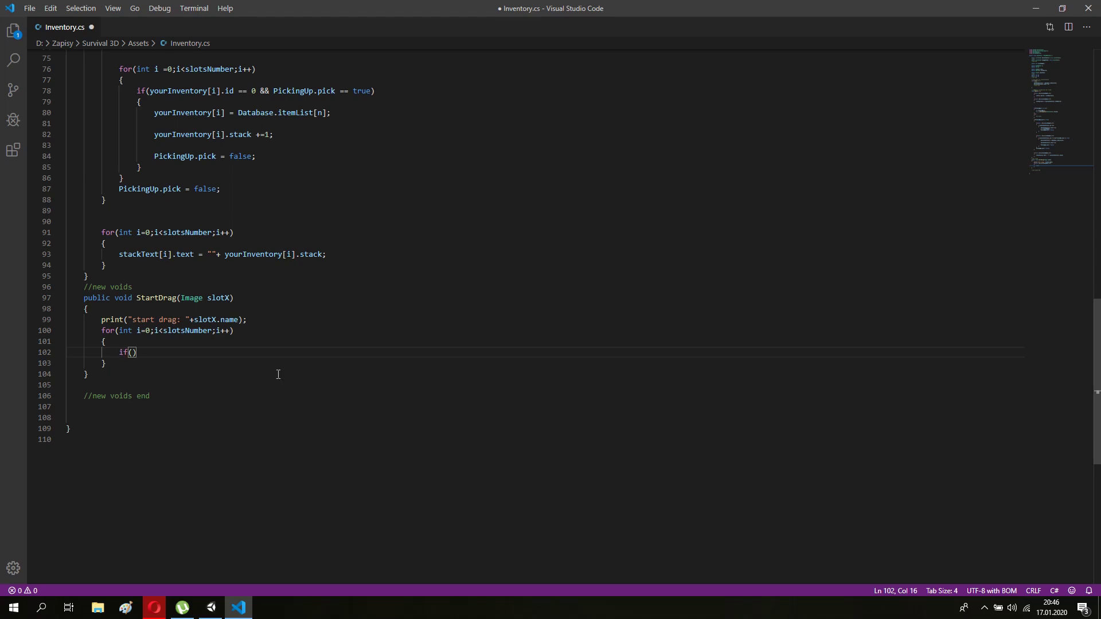
type("slot")
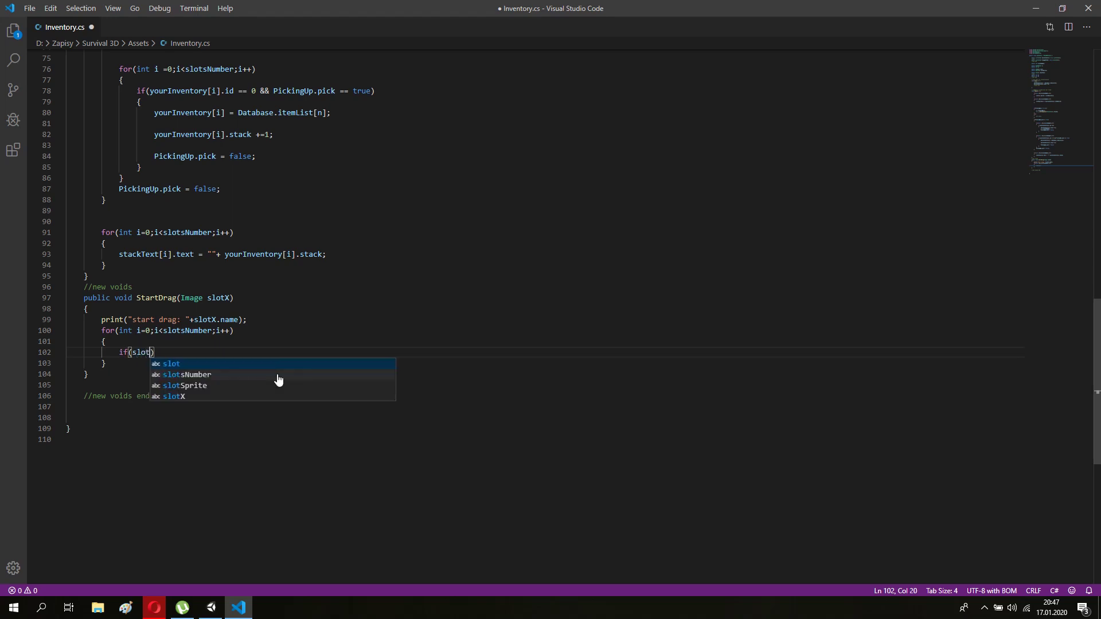
type("[i]")
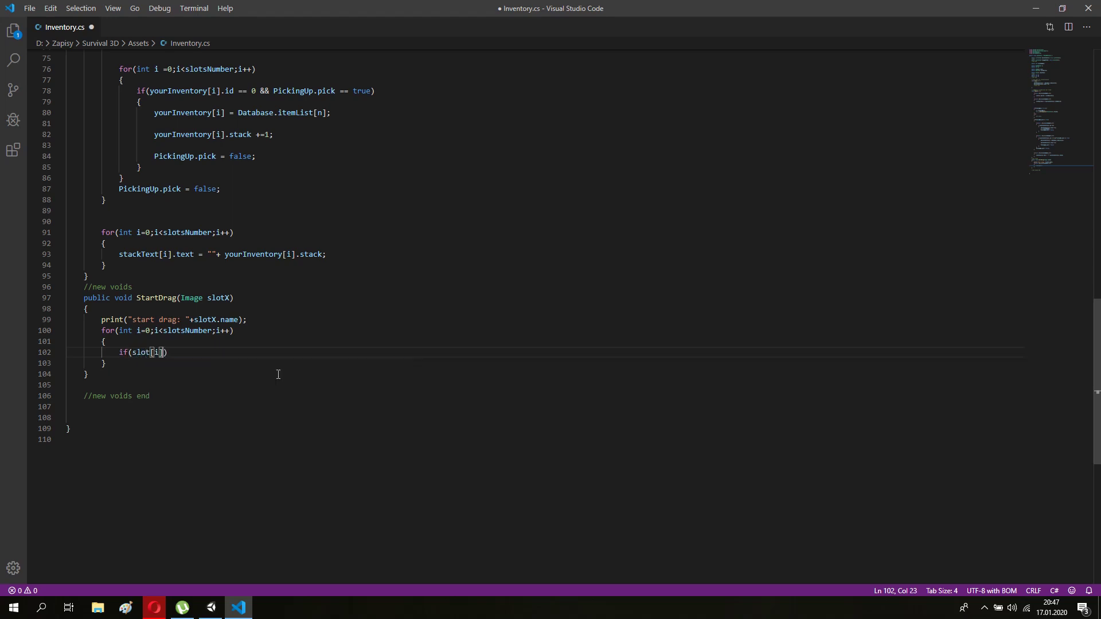
type(" ==")
type(" slotX")
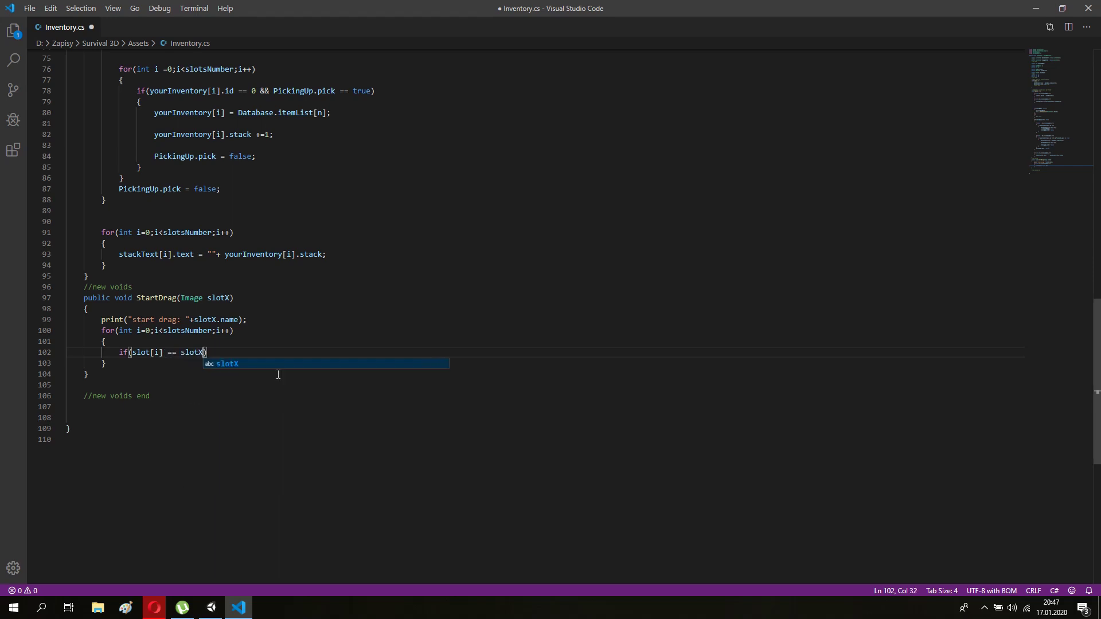
type(")")
key("Return")
type("{")
key("Return")
type("a =i;")
key("ctrl+s")
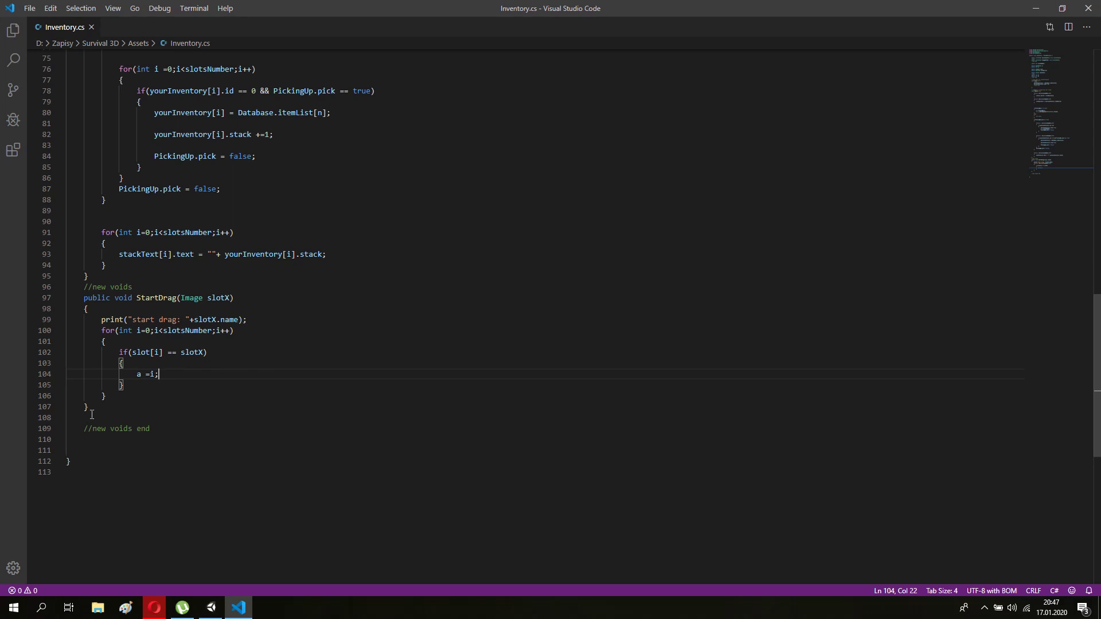
- Begin a public void Drop method below StartDrag
left_click(106, 407)
key("Return")
key("Return")
type("public void Drop)")
left_click_drag(237, 295, 185, 298)
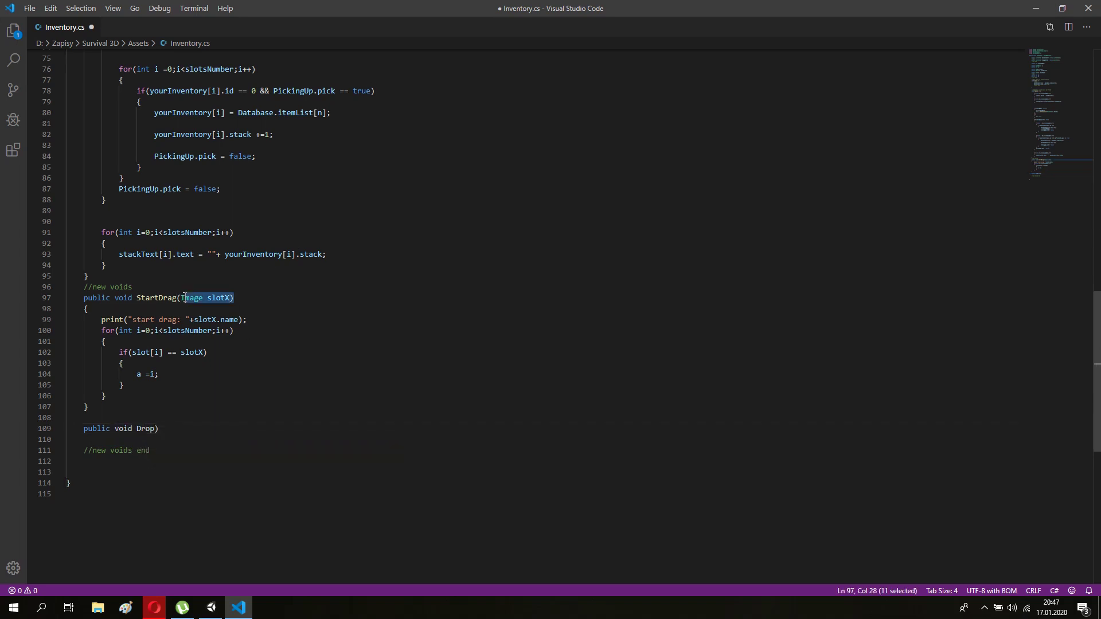
- Complete the Drop(Image slotX) signature with an empty body and save
left_click(165, 428)
key("BackSpace")
type("(")
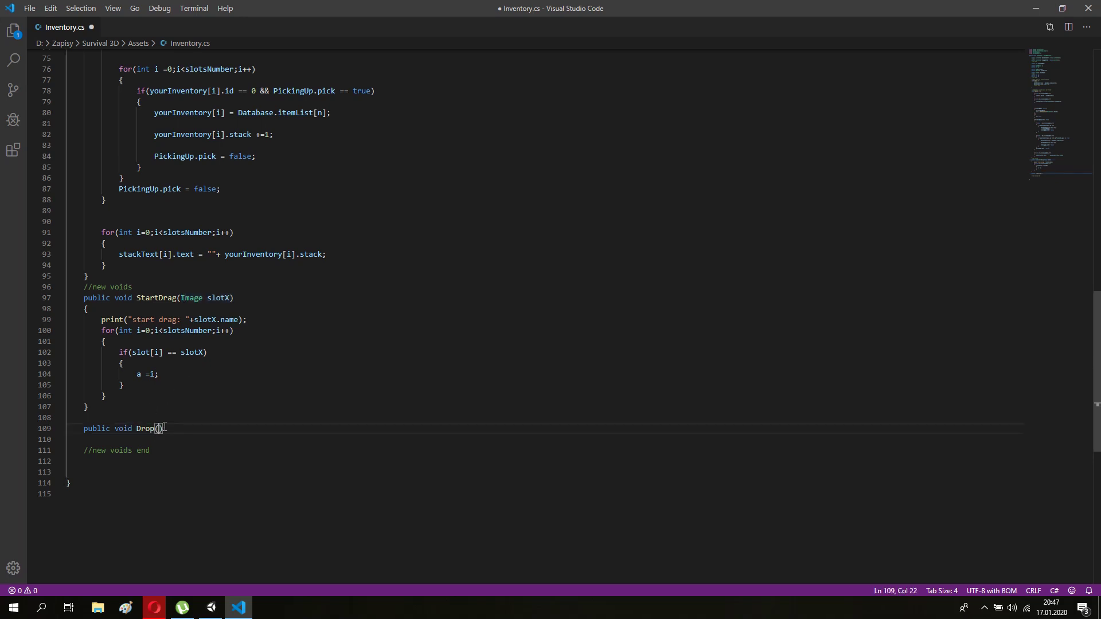
key("Left")
type("Image slotX")
key("End")
key("ctrl+s")
key("Return")
type("{")
key("Return")
key("ctrl+s")
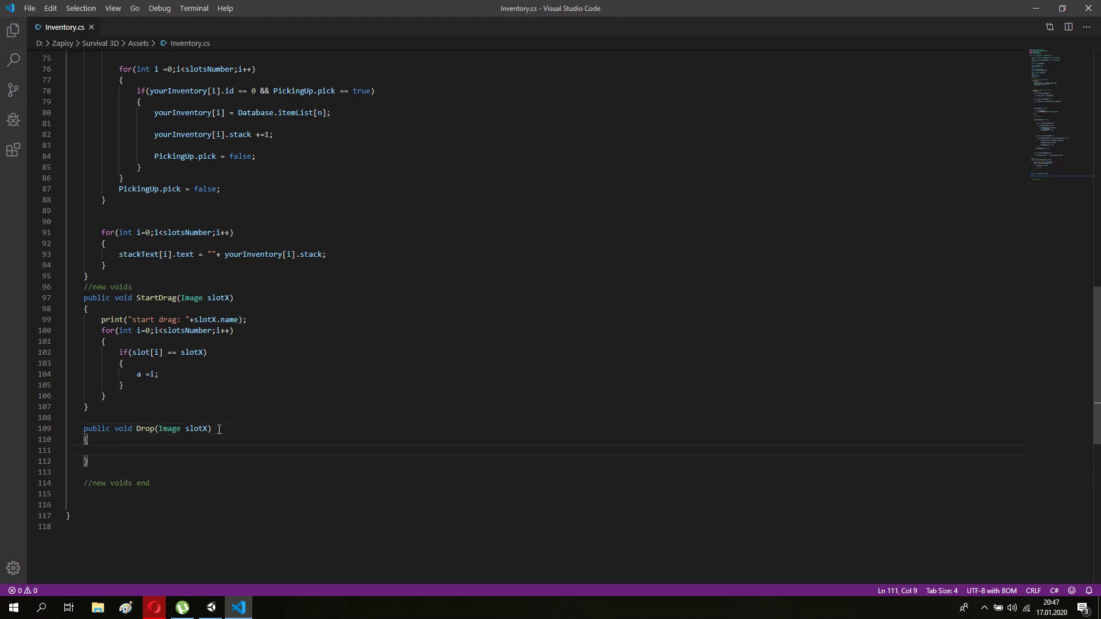
- Add an if(a!=b) block storing yourInventory[a] in draggedItem[0]
type("if(")
type("a!=")
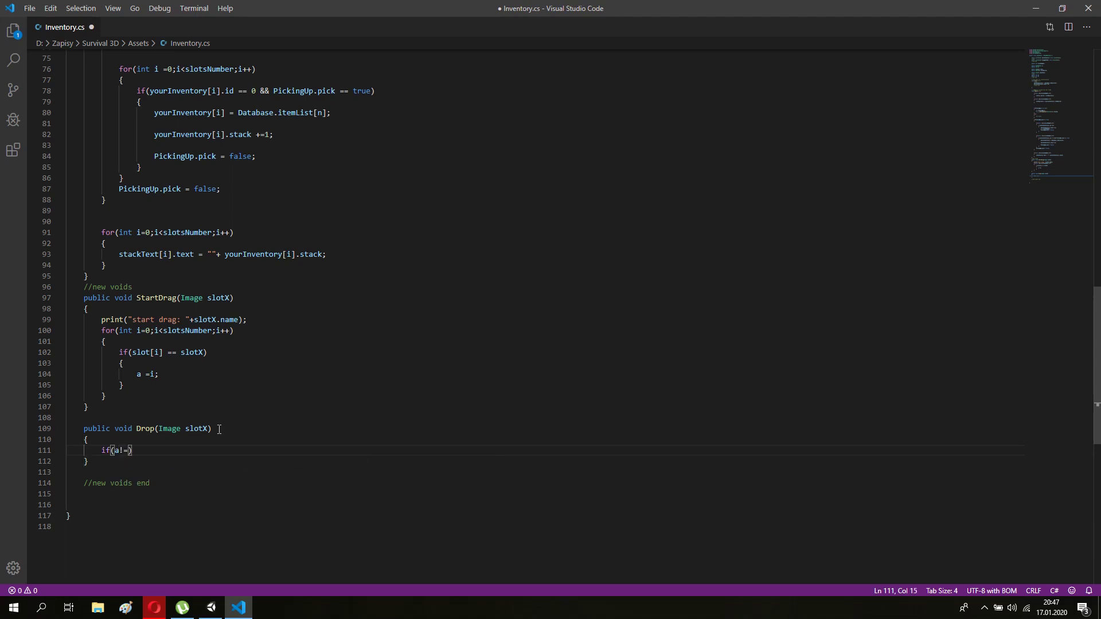
type("b)")
key("Return")
type("{")
key("Return")
key("ctrl+s")
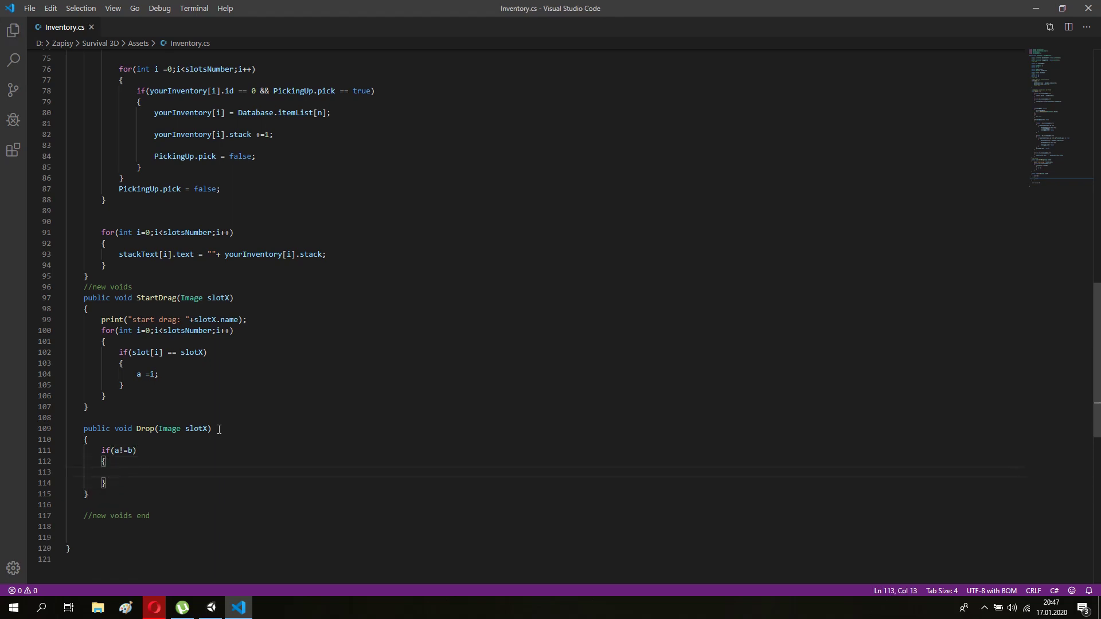
type("dragg")
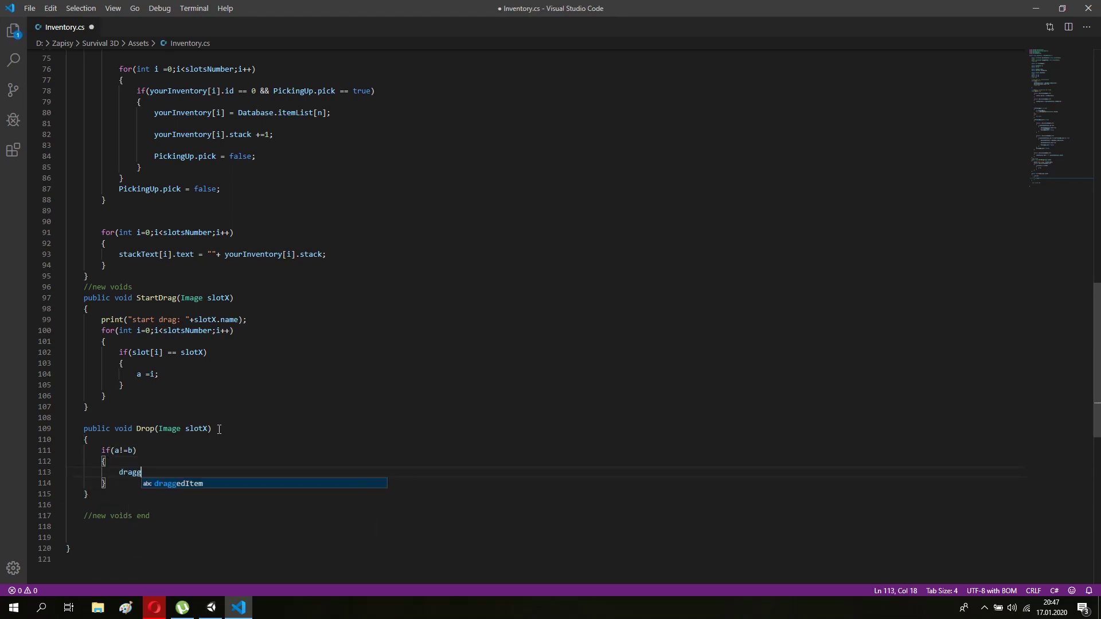
key("Return")
type("[0]")
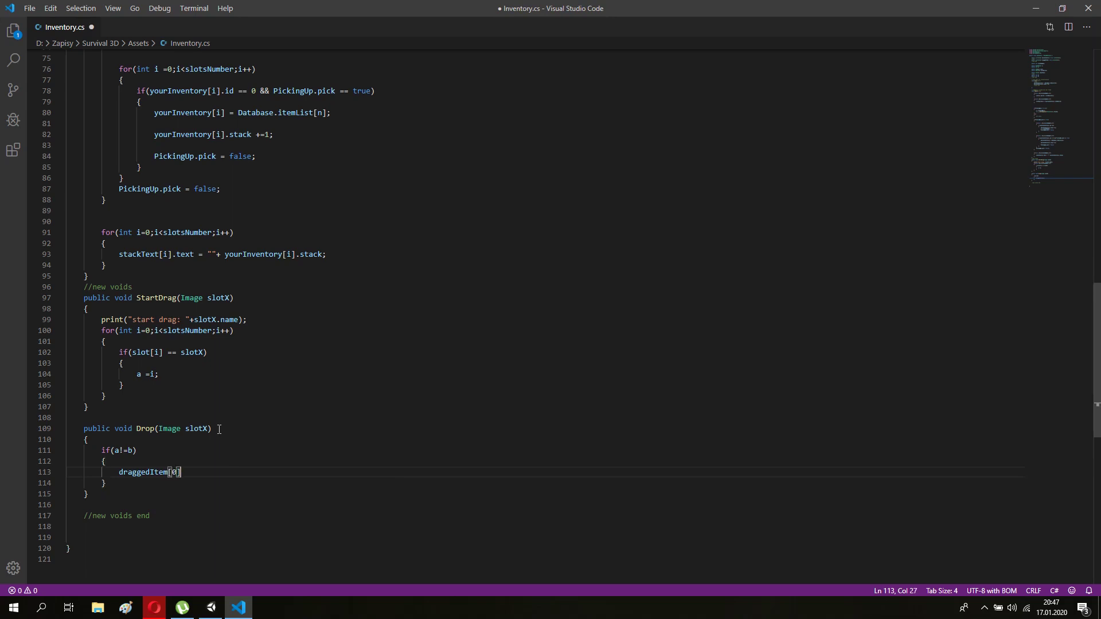
type(" = your")
key("Return")
type("[a]")
type(";")
key("Return")
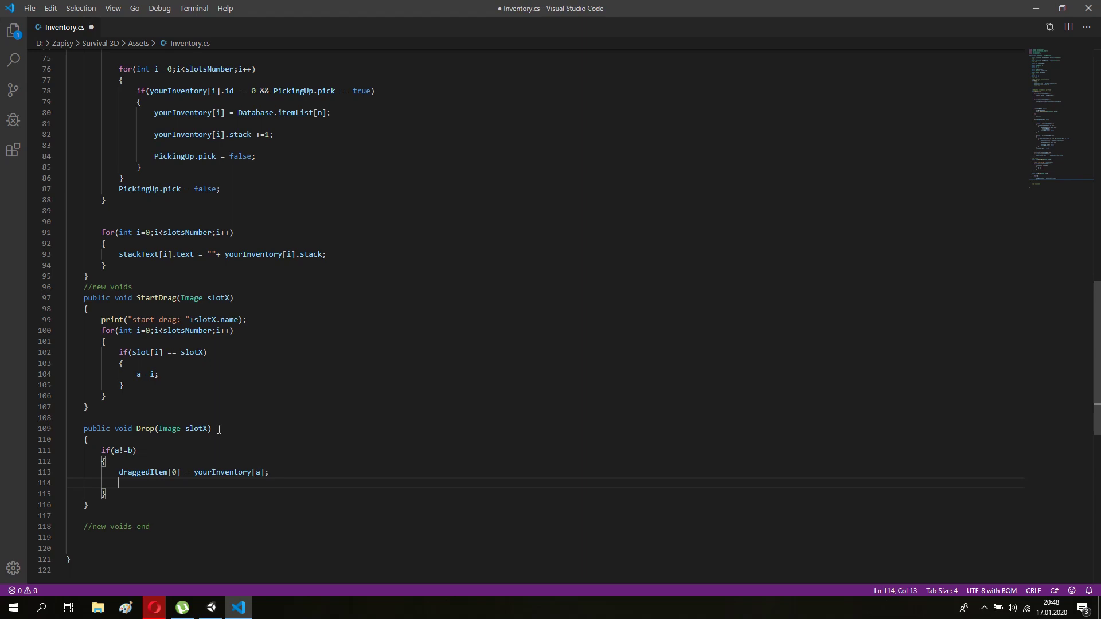
- Assign yourInventory[a] = yourInventory[b]; and save
type("your")
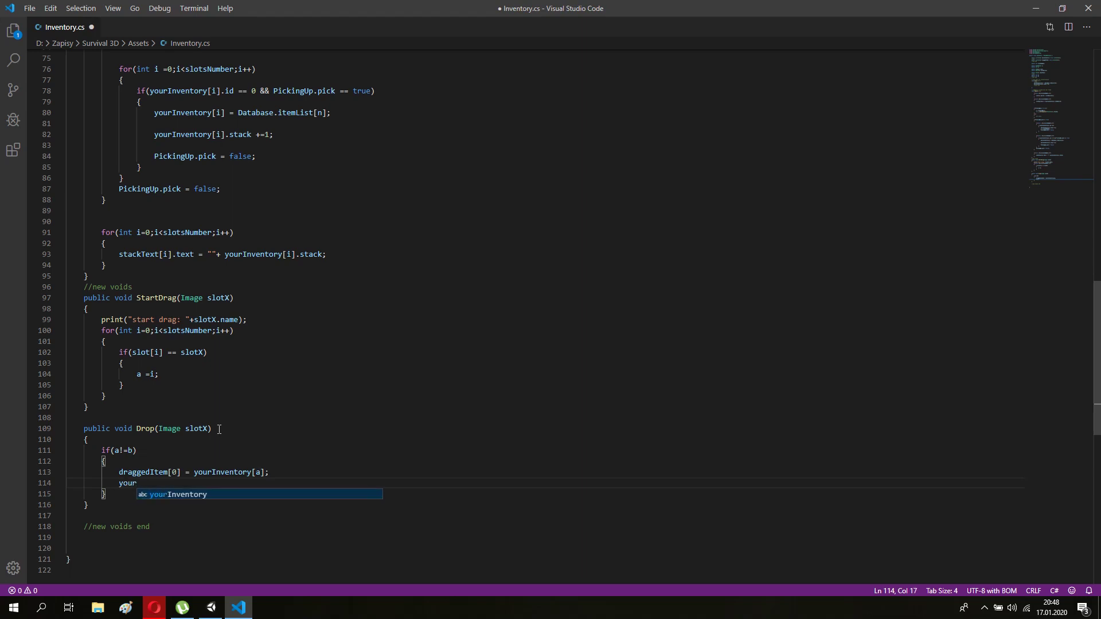
key("Return")
type("[a]")
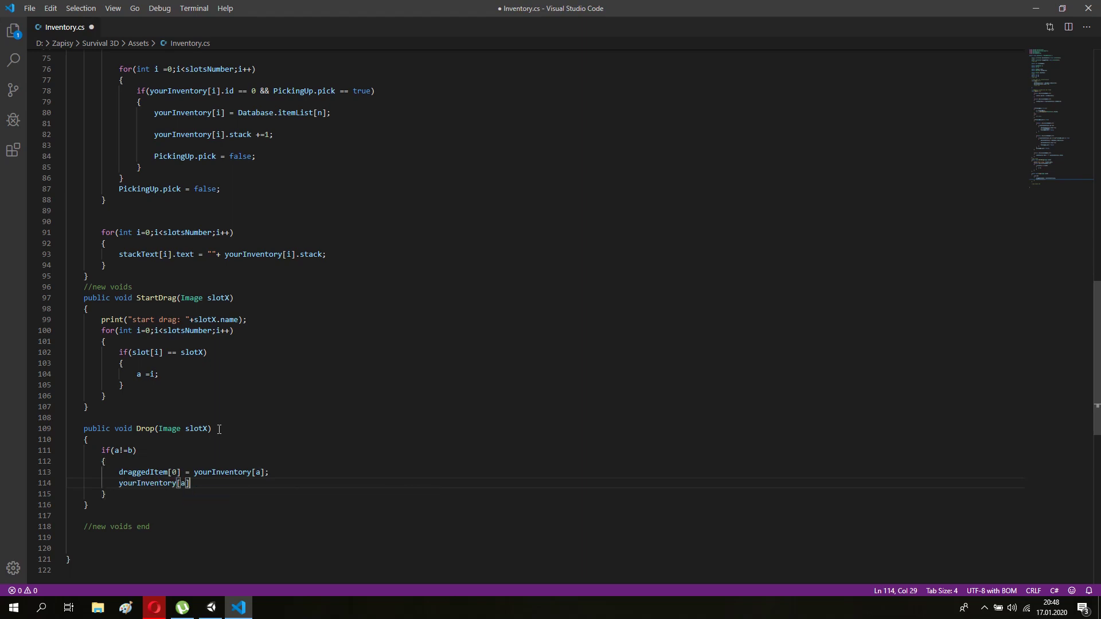
type(" = ")
type("your")
key("Return")
type("[b];")
key("ctrl+s")
- Assign yourInventory[b] = draggedItem[0]; to complete the swap and save
key("Return")
type("yp")
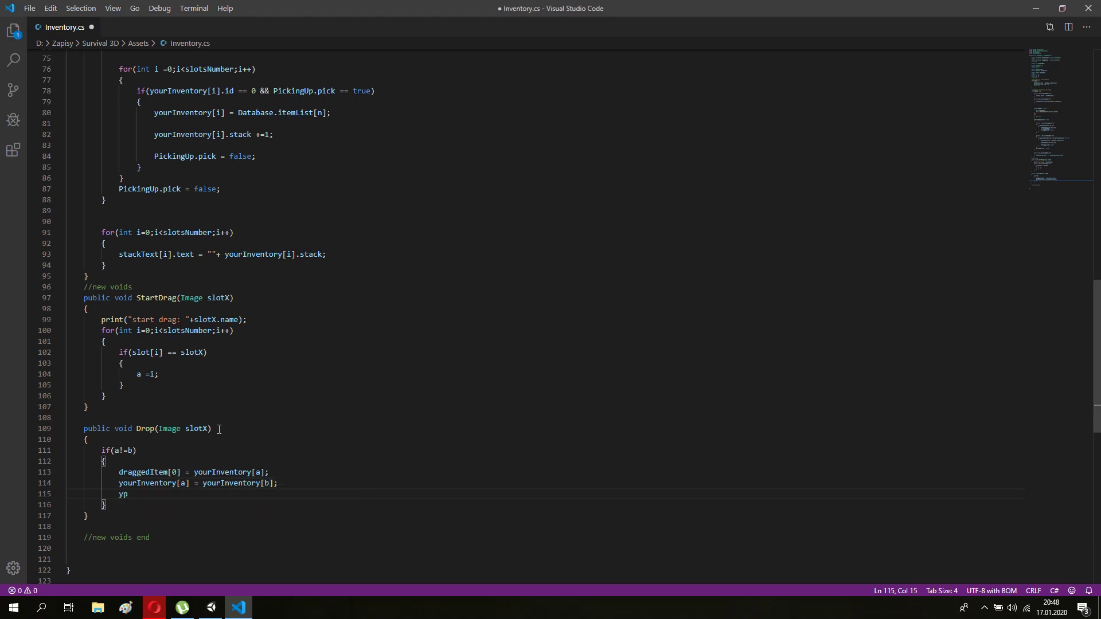
key("BackSpace")
type("or")
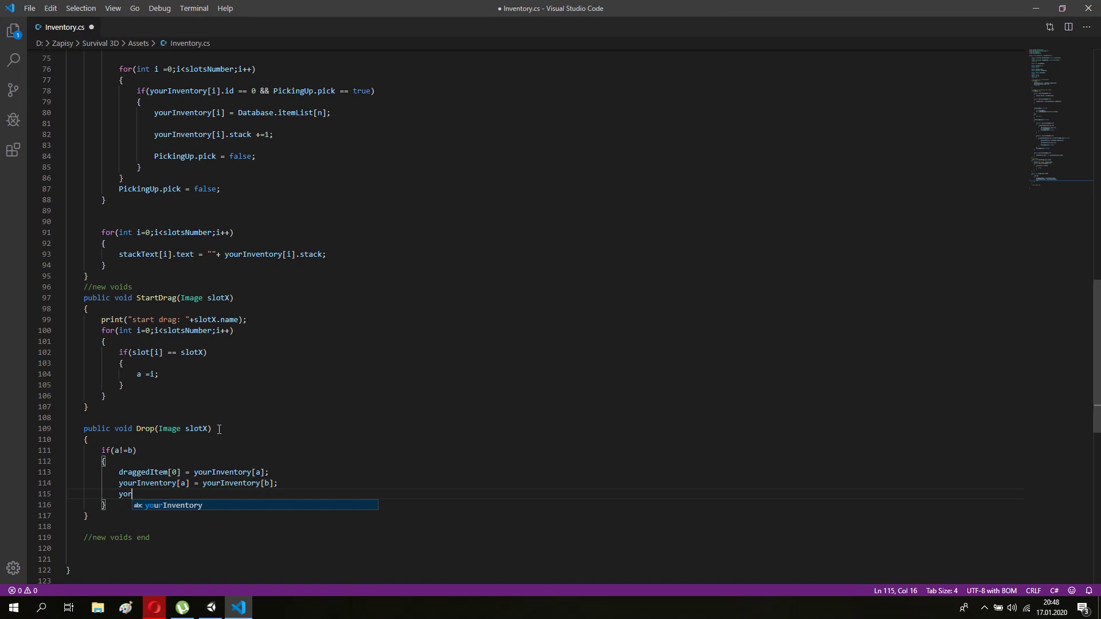
key("BackSpace")
key("Tab")
type("[b] = dra")
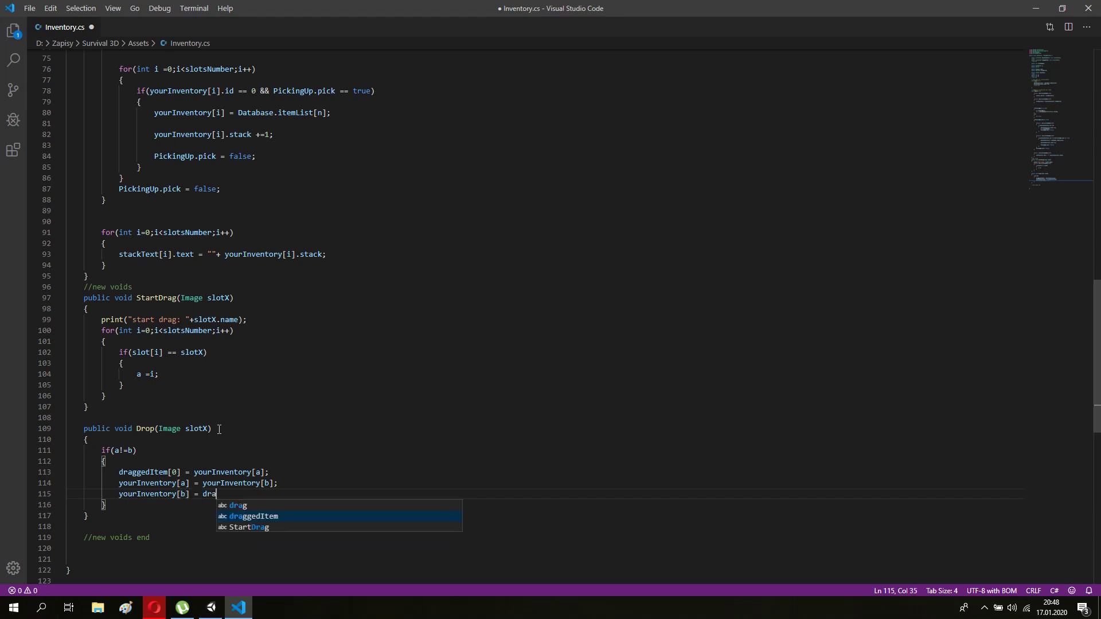
key("Tab")
type("[0]")
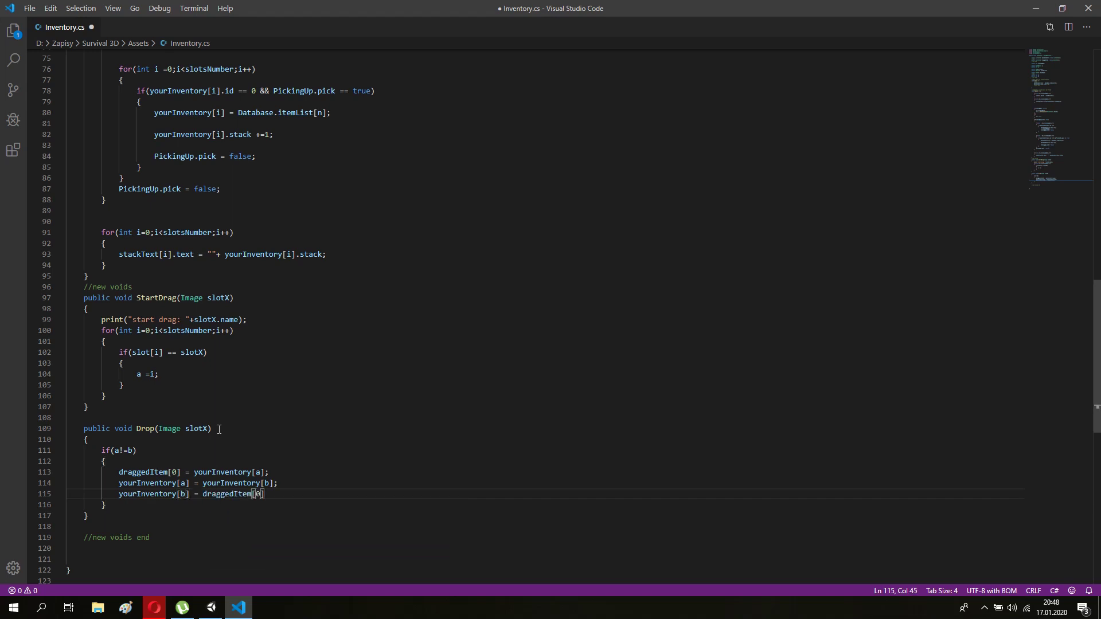
type(";")
key("ctrl+s")
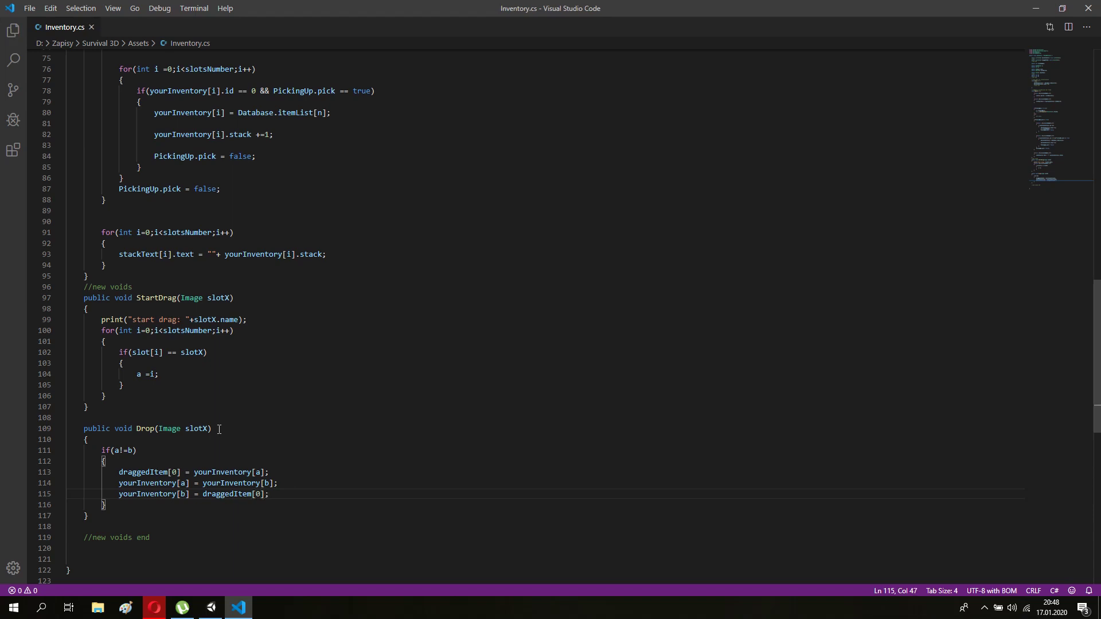
- Reset a=0; and b=0; inside the if block, save, and add a blank line after Drop
key("Return")
type("a=")
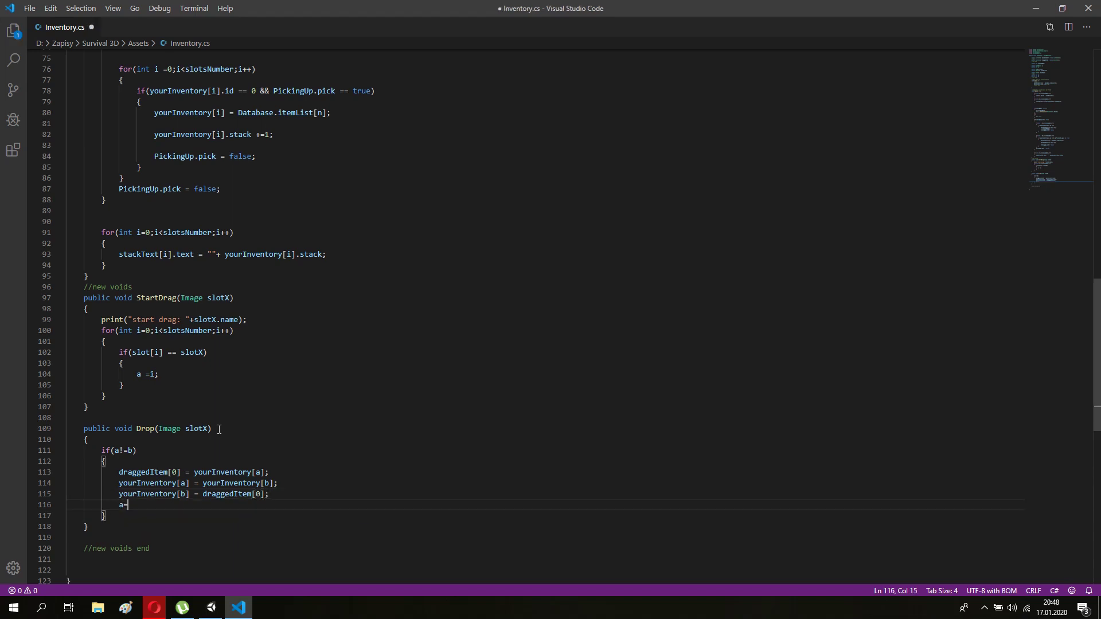
type("0;")
key("ctrl+s")
key("Return")
type("b=0;")
key("ctrl+s")
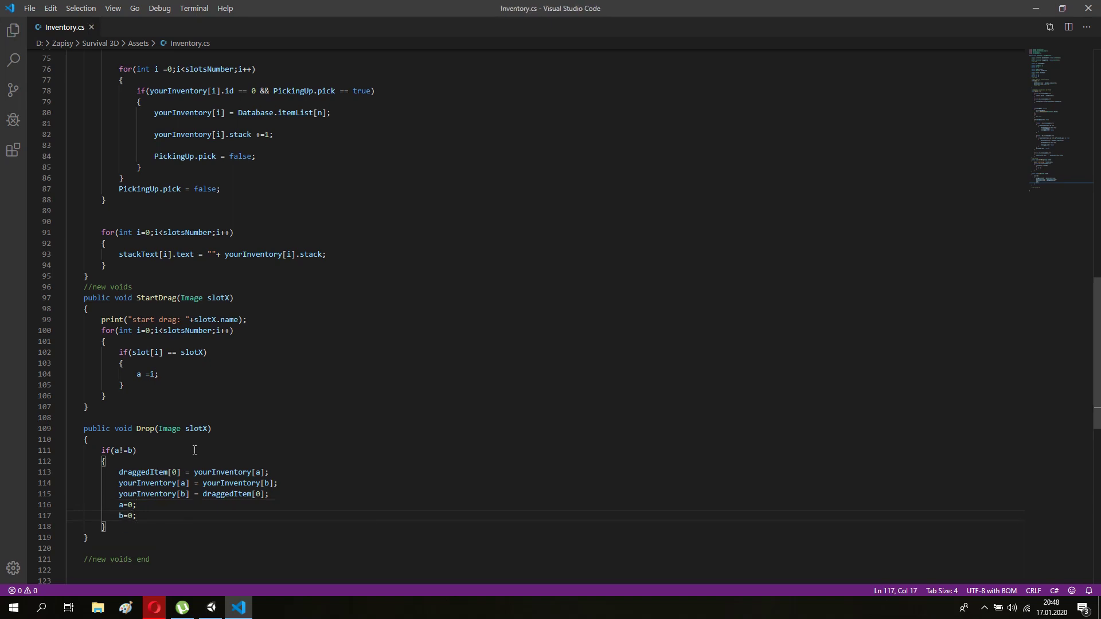
scroll(195, 450, "down", 1)
key("Down")
key("Down")
key("Return")
key("Return")
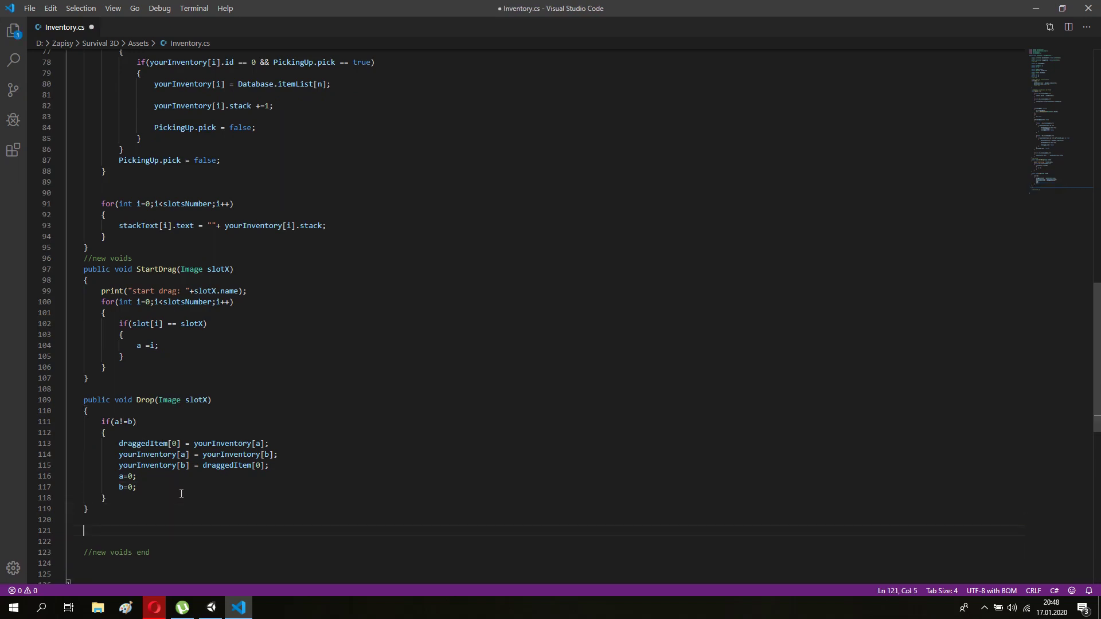
- Declare an empty public void Enter(Image slotX) method with braces and save the script
type("public ")
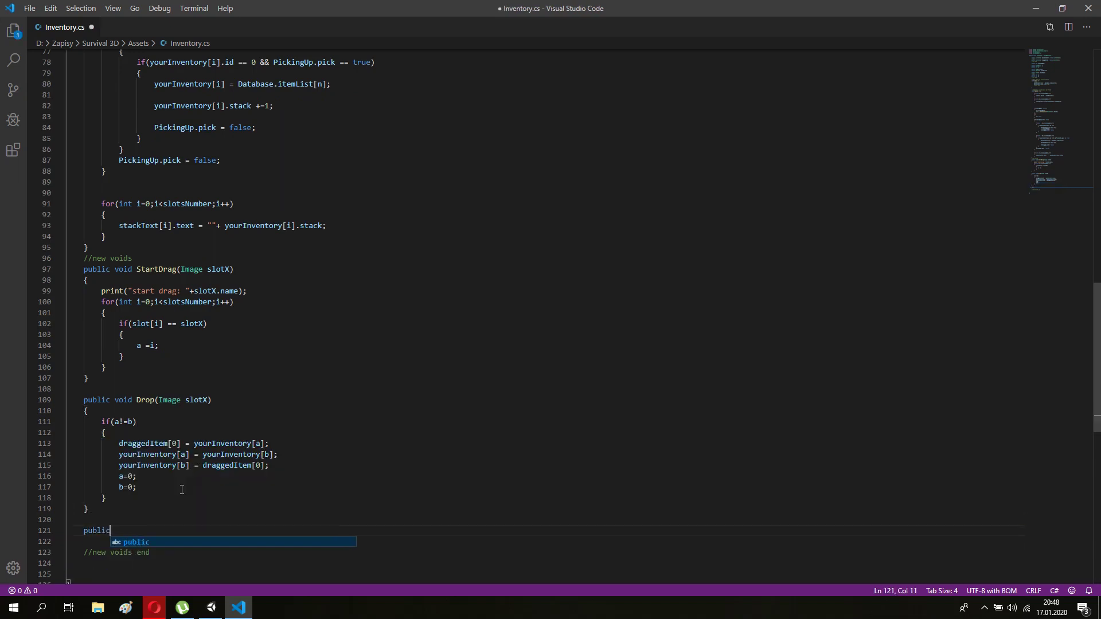
type("void ")
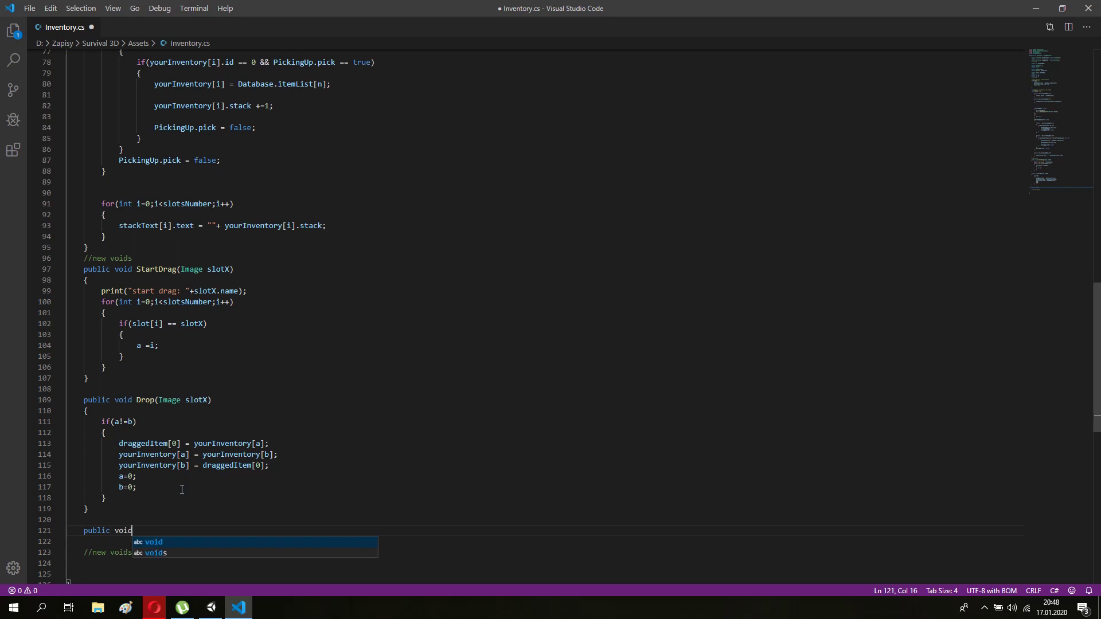
type("Enter ")
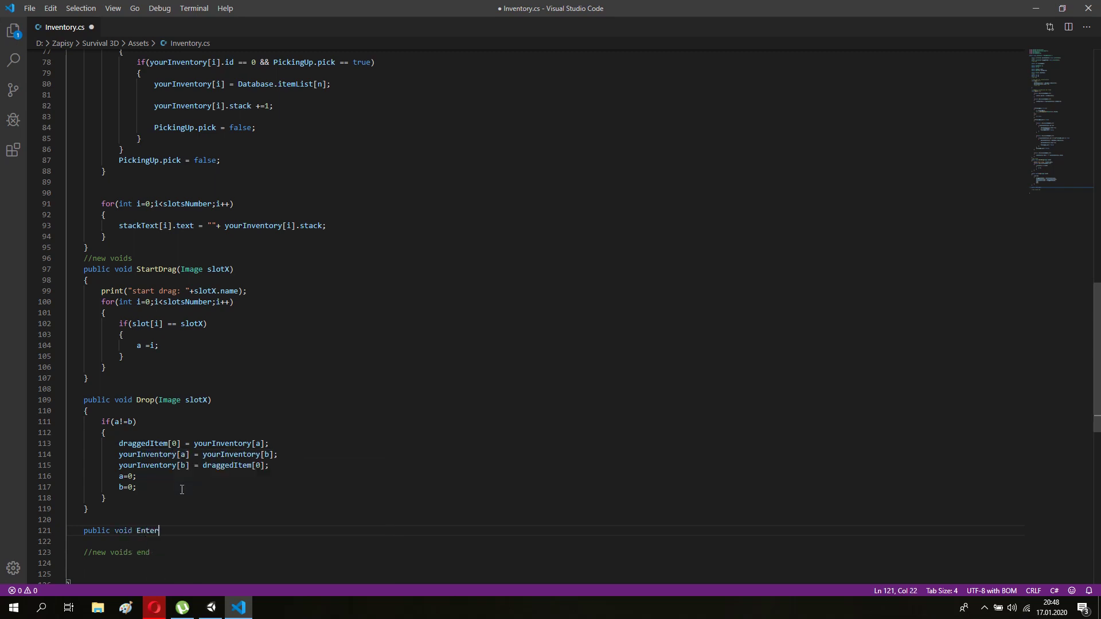
type("(")
key("BackSpace")
type("(Image")
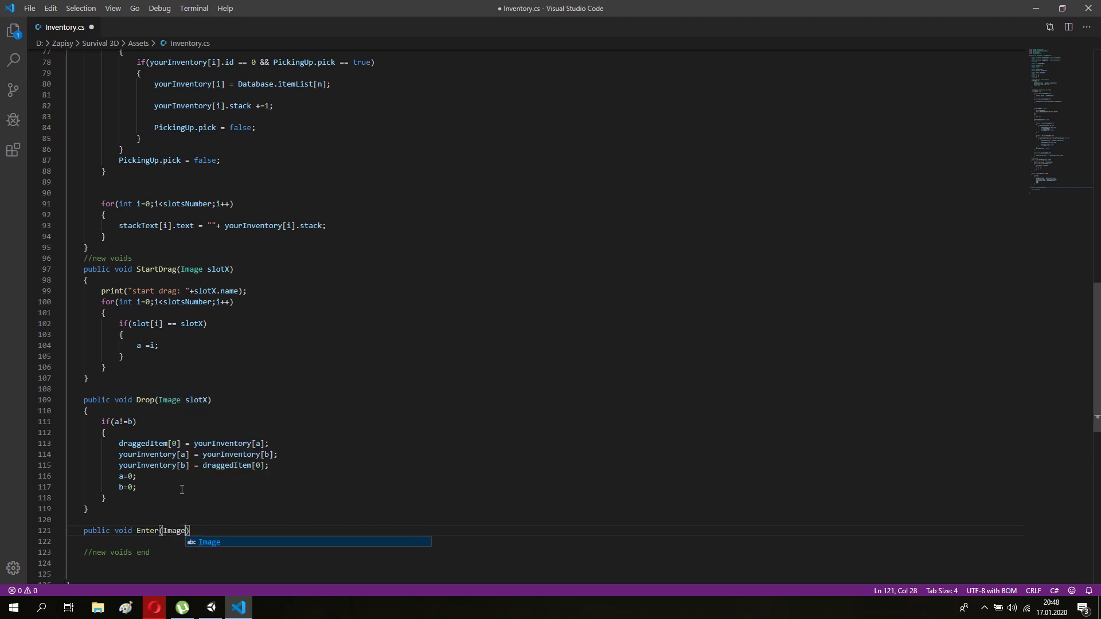
type(" slotX")
key("End")
key("Return")
type("{")
key("Return")
key("ctrl+s")
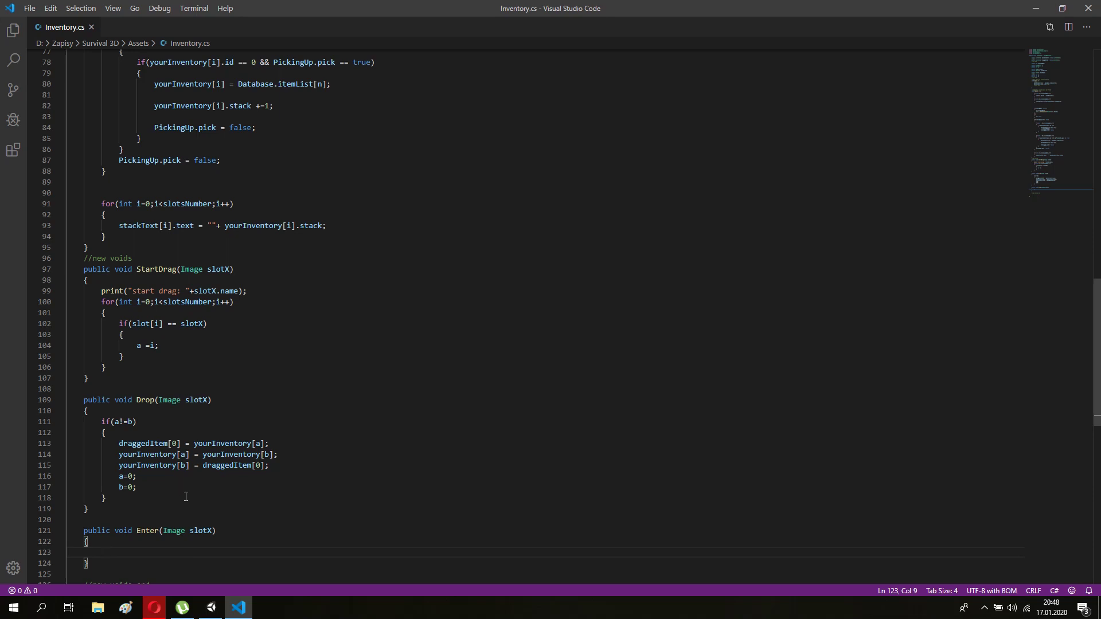
- Copy StartDrag's slot-search loop into Enter's body, deleting the pasted print line
scroll(182, 490, "down", 2)
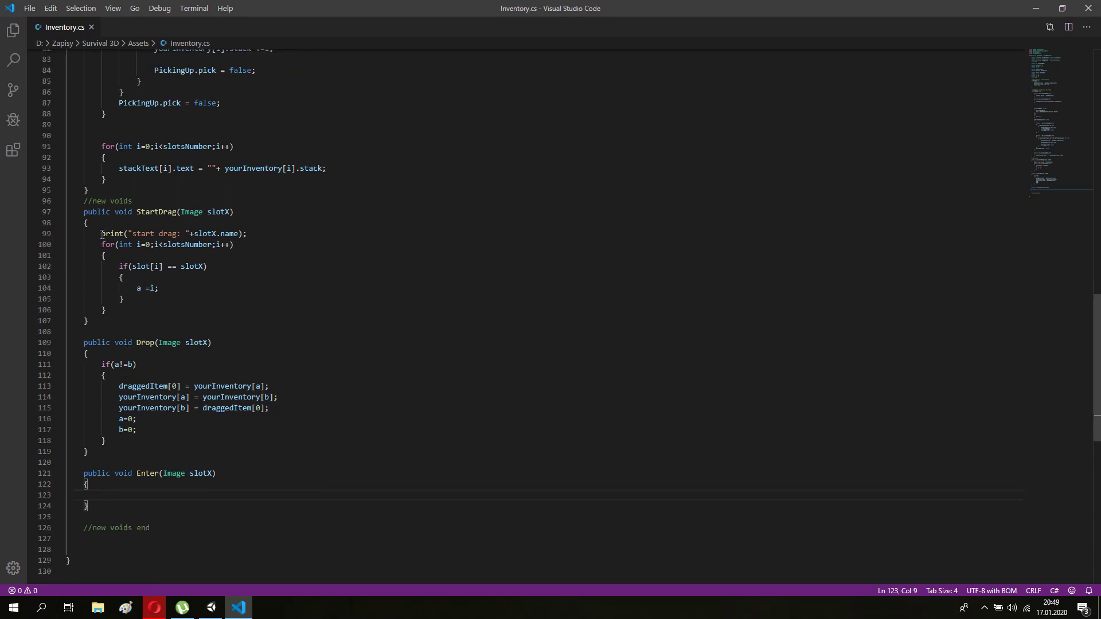
left_click_drag(102, 233, 123, 313)
key("ctrl+c")
scroll(114, 379, "down", 1)
scroll(102, 457, "down", 1)
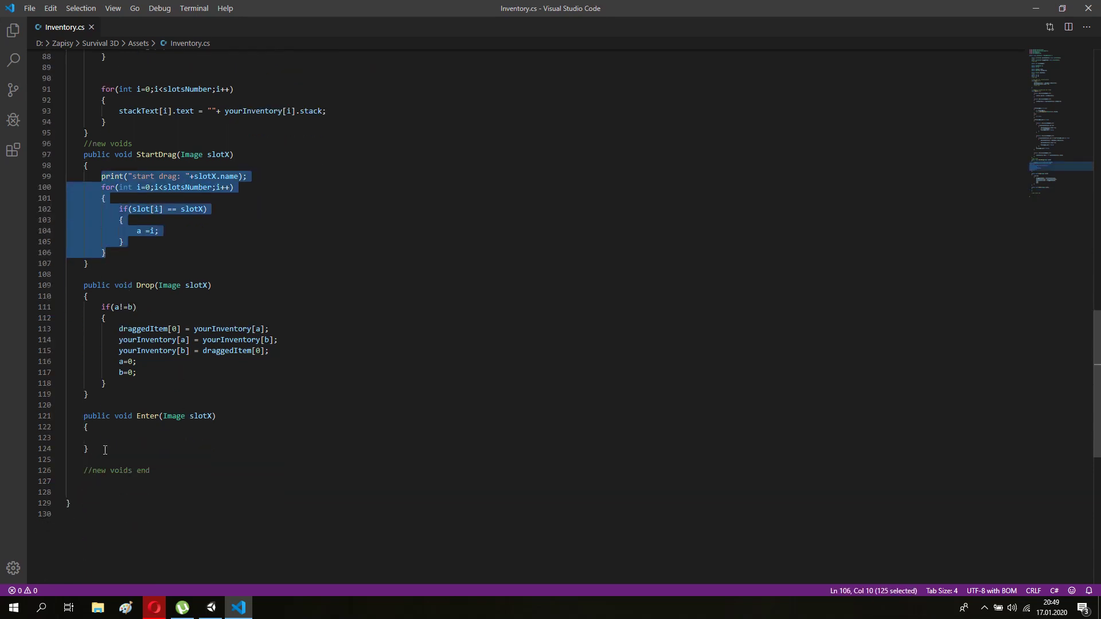
left_click(106, 439)
key("ctrl+v")
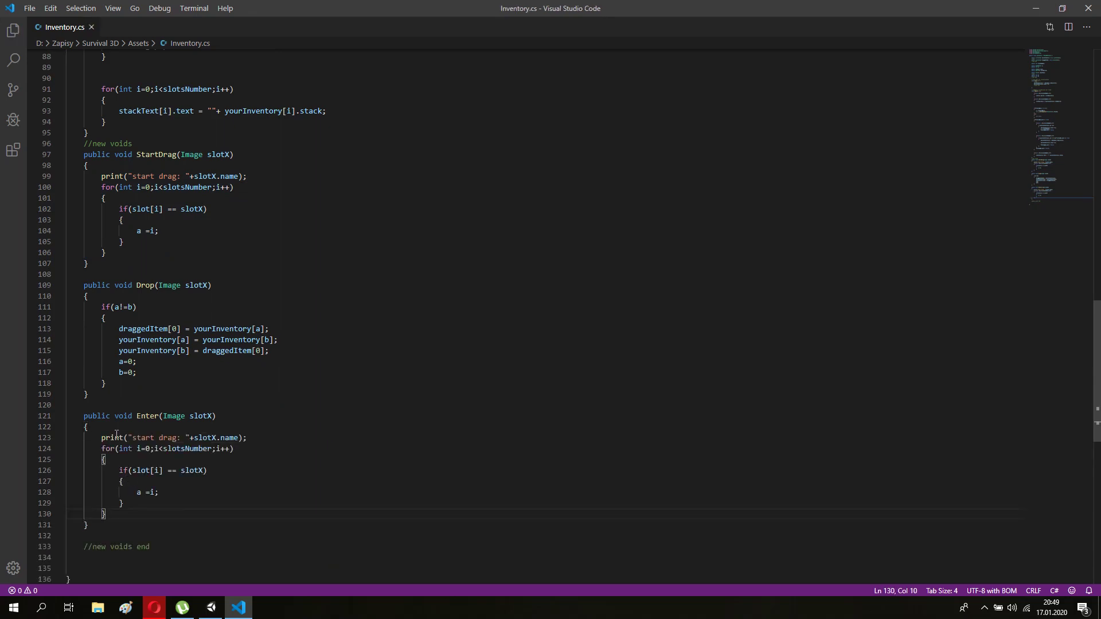
left_click_drag(247, 438, 98, 439)
key("ctrl+c")
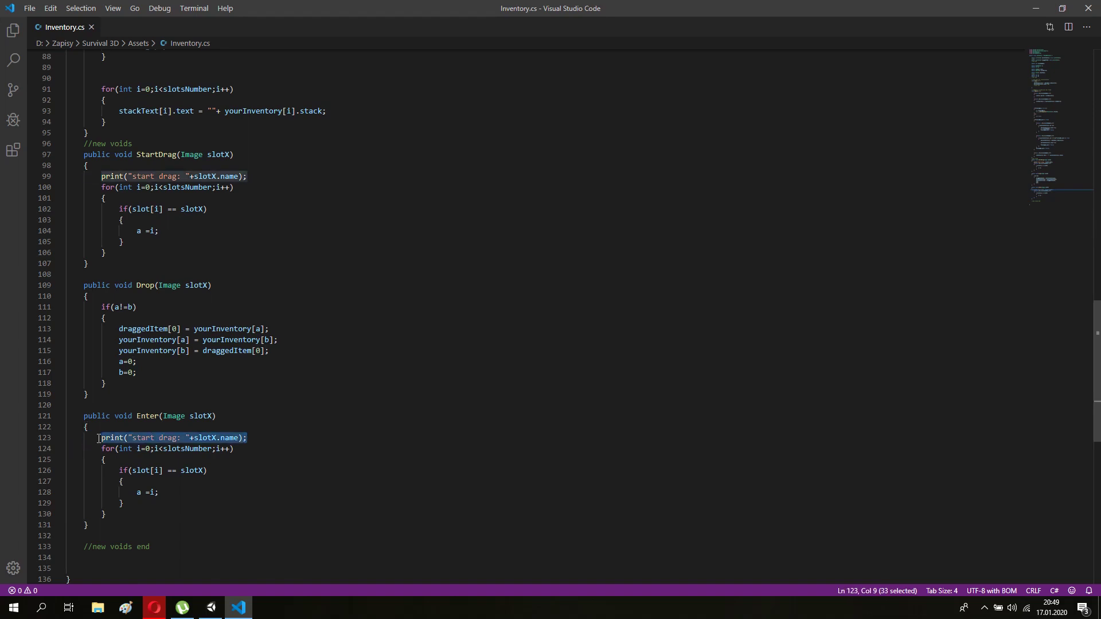
key("BackSpace")
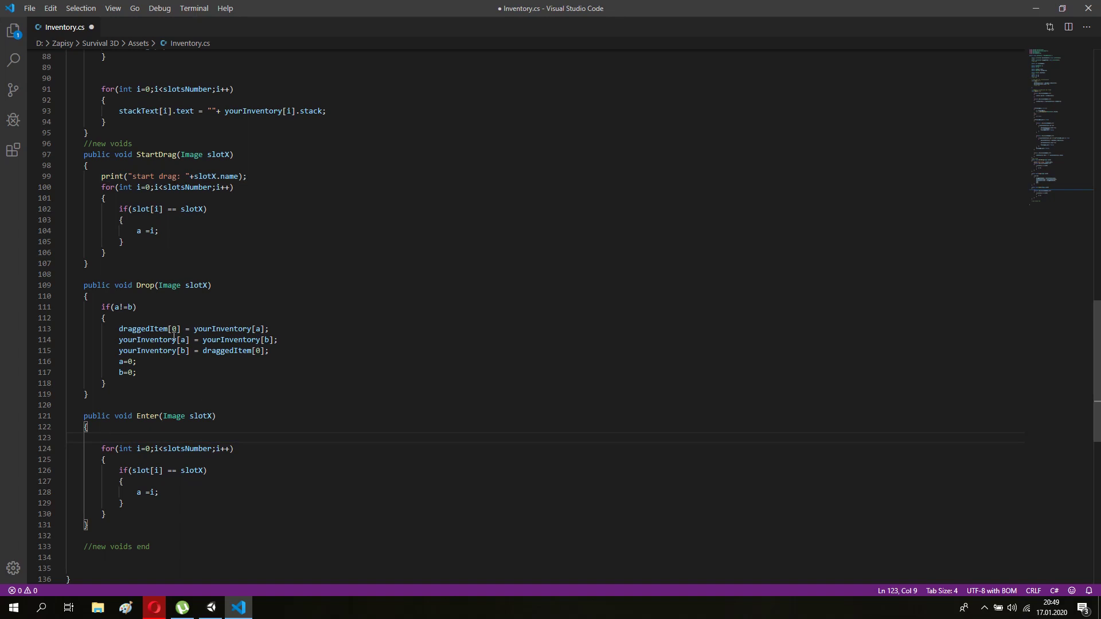
- Copy StartDrag's print statement so it can be reused in Drop
left_click(101, 176)
left_click(106, 221)
left_click_drag(102, 176, 254, 177)
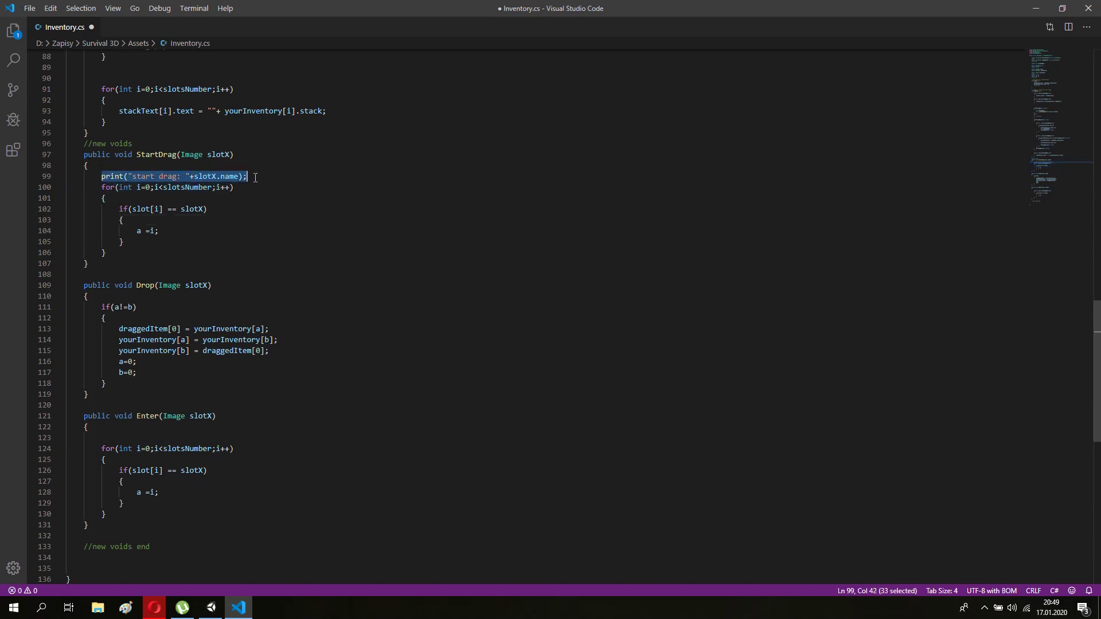
left_click(124, 297)
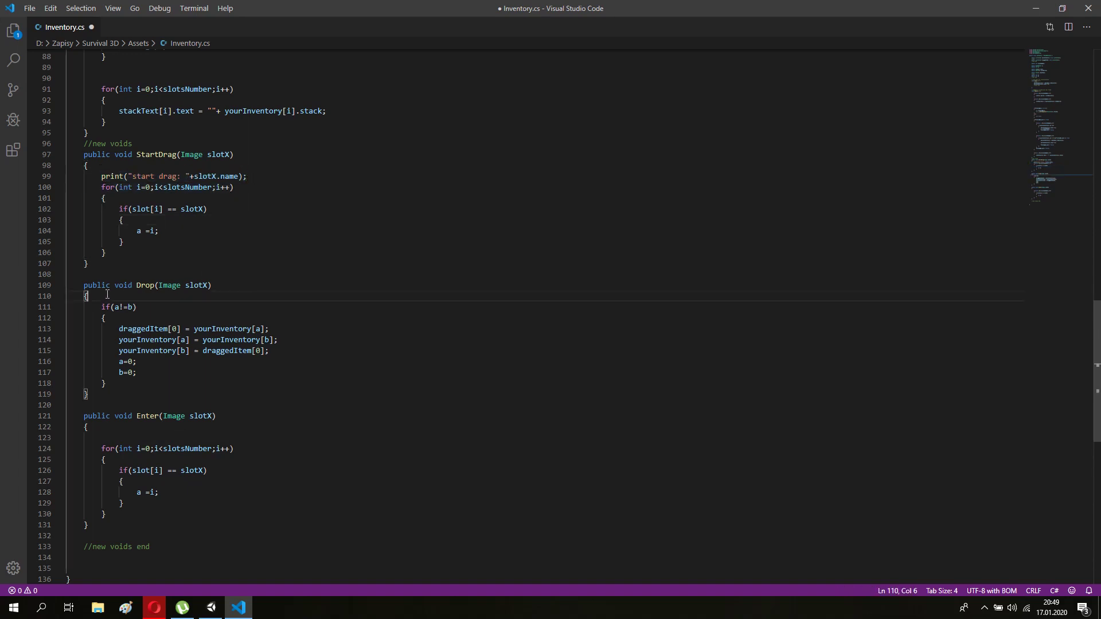
- Add a print line to Drop reading 'stop drag' instead of 'start drag', and save
key("Return")
key("ctrl+v")
left_click_drag(156, 306, 140, 306)
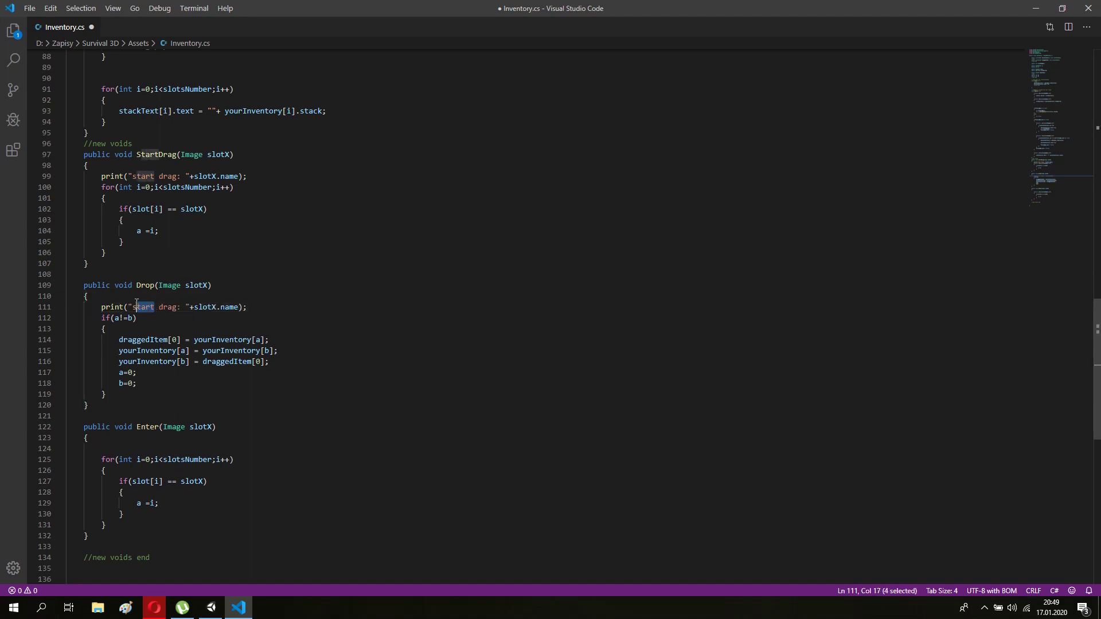
type("top")
key("ctrl+s")
- Add print("enter"); at the top of Enter's body and save
key("Up")
scroll(56, 453, "down", 1)
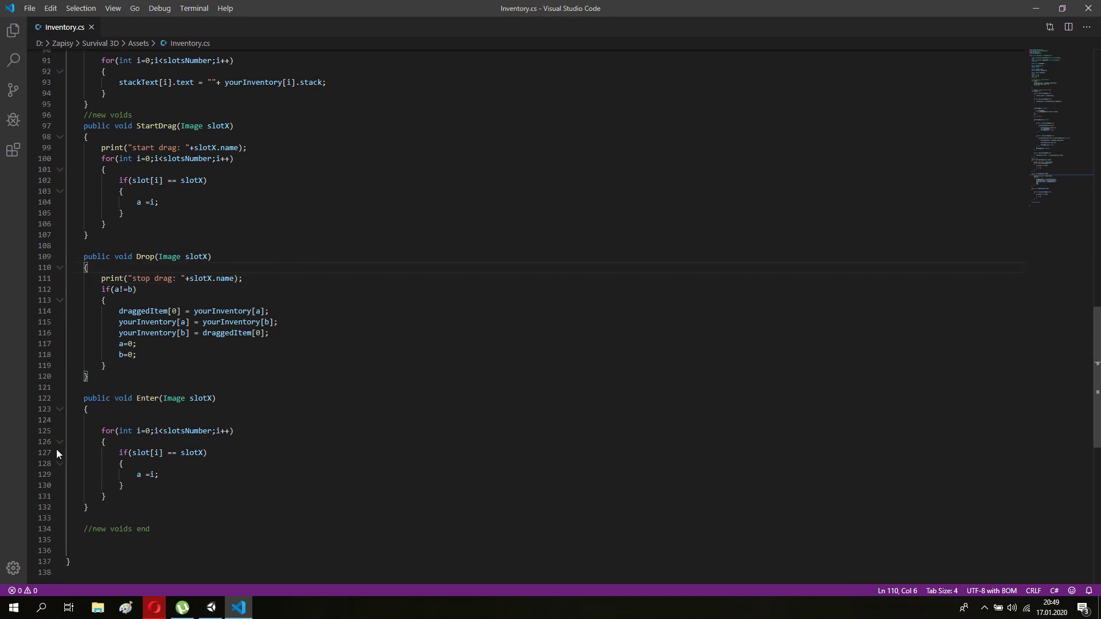
left_click(93, 413)
key("Return")
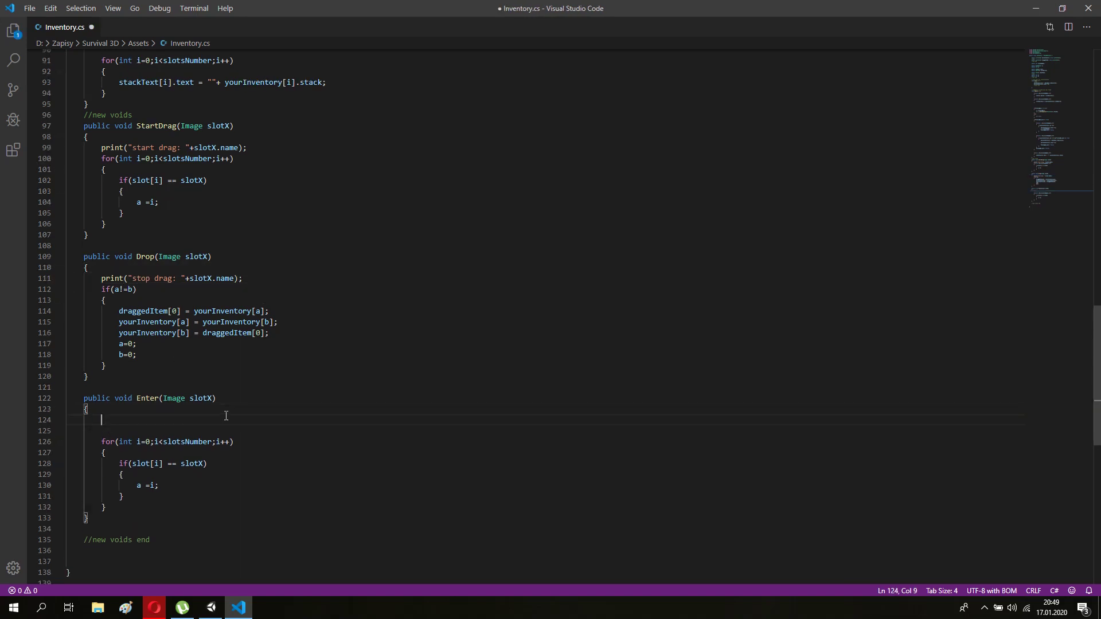
type("print(")
type("\"enter\"")
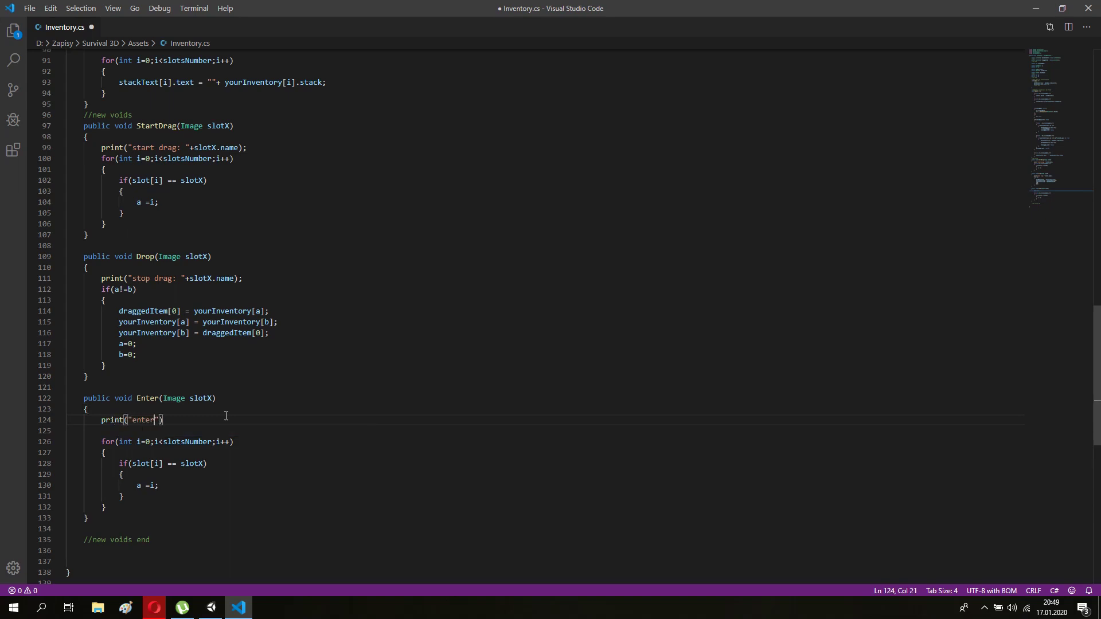
type(";")
key("Down")
key("BackSpace")
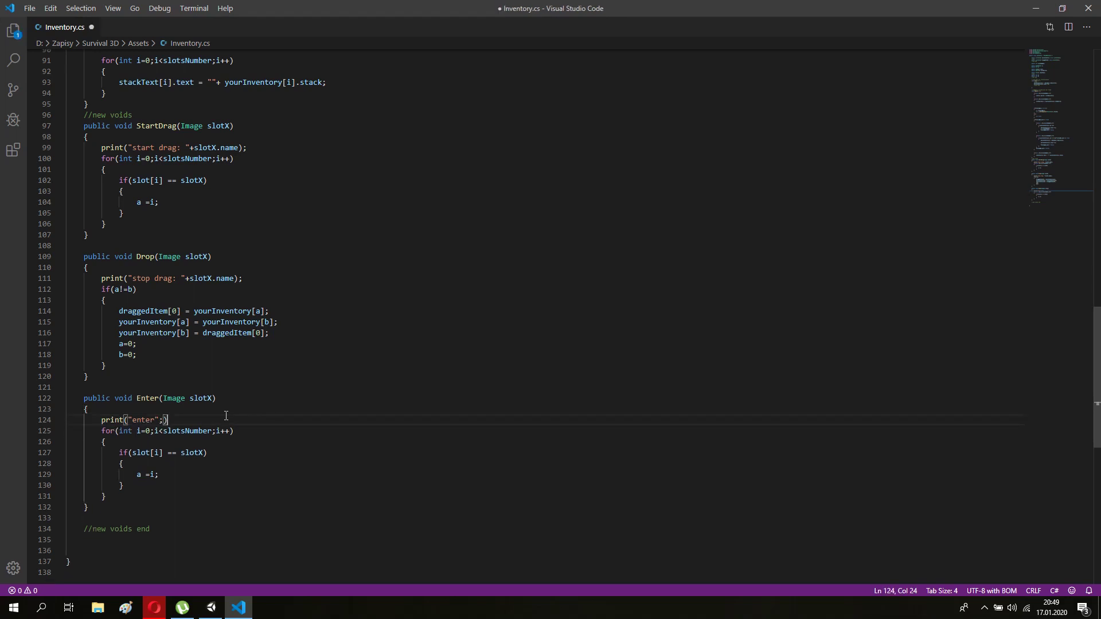
key("Left")
key("BackSpace")
type(";")
key("ctrl+s")
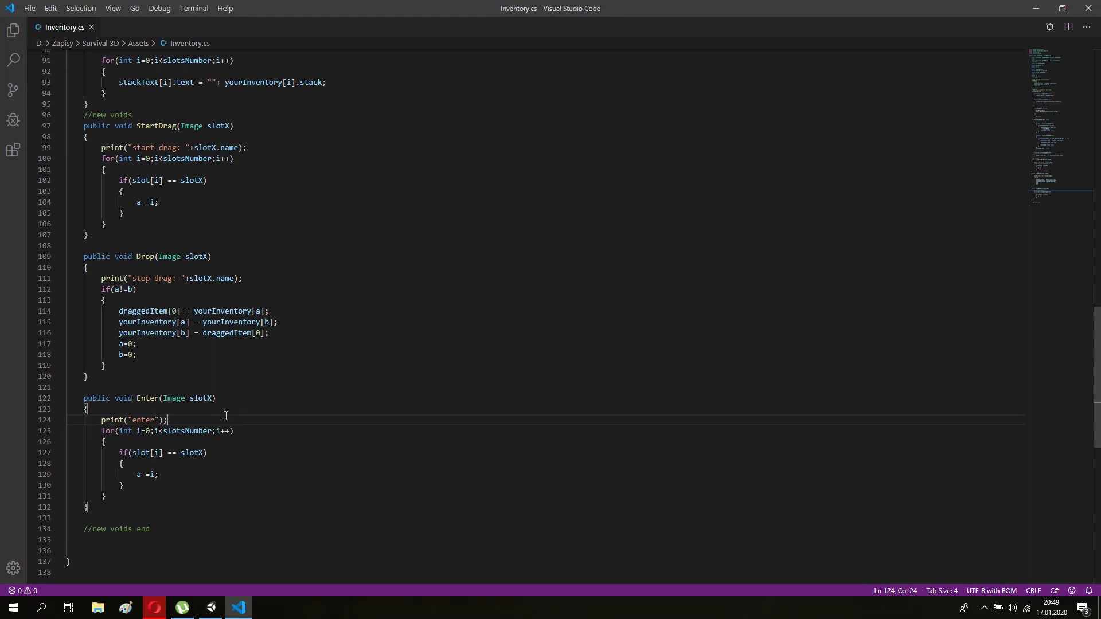
- Change Enter's loop assignment from a = i to b = i and save
left_click(183, 471)
double_click(139, 475)
type("b")
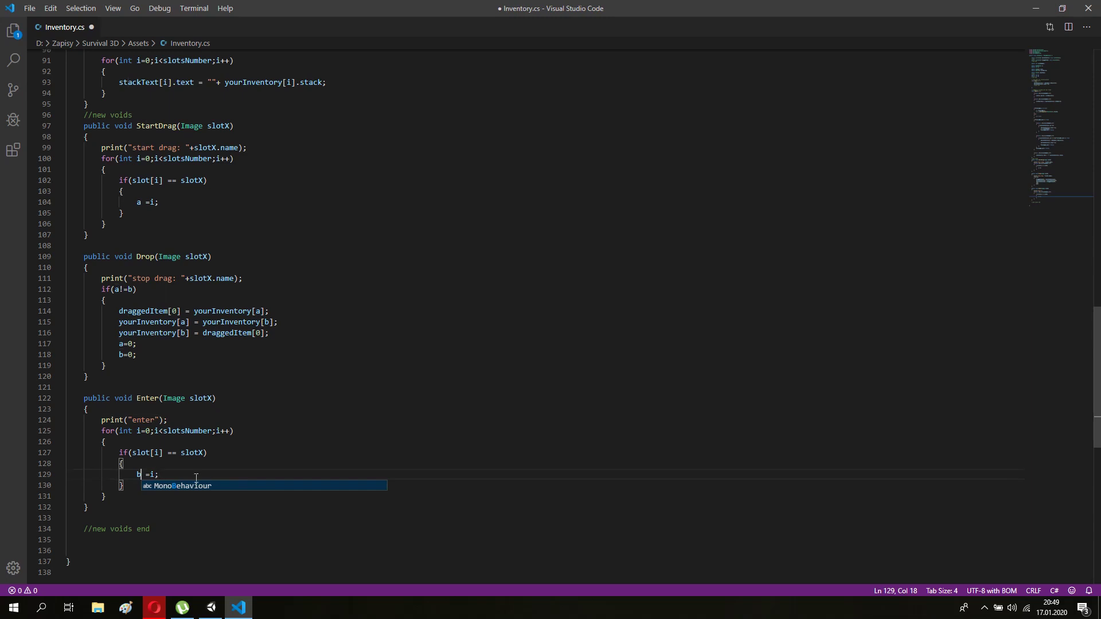
key("ctrl+s")
left_click(264, 413)
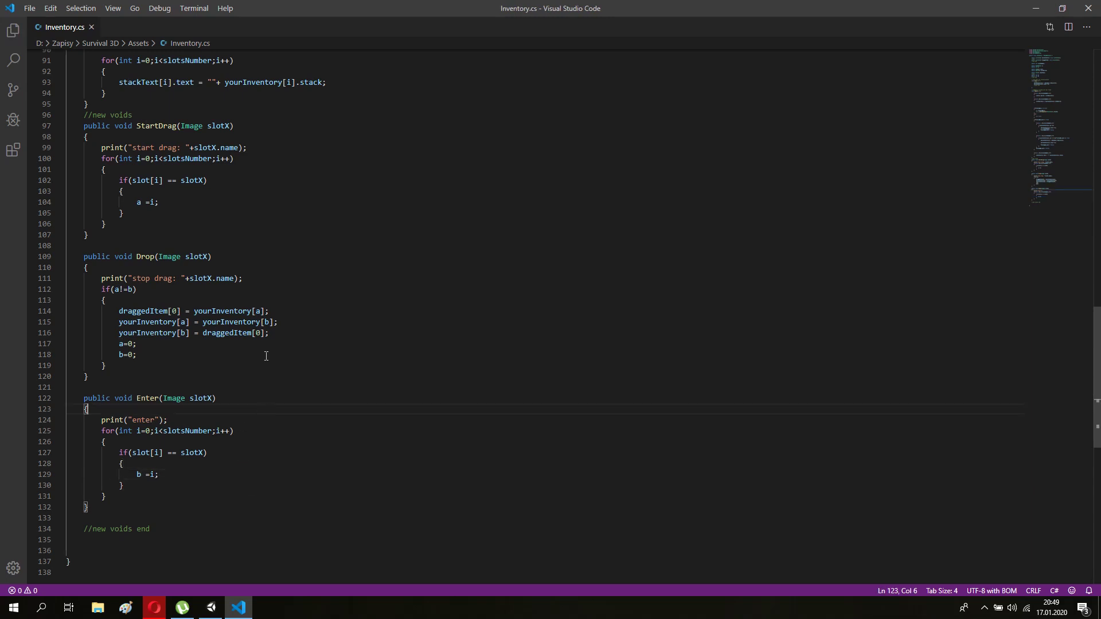
scroll(266, 356, "up", 10)
scroll(241, 310, "up", 12)
scroll(212, 253, "up", 7)
scroll(185, 197, "up", 2)
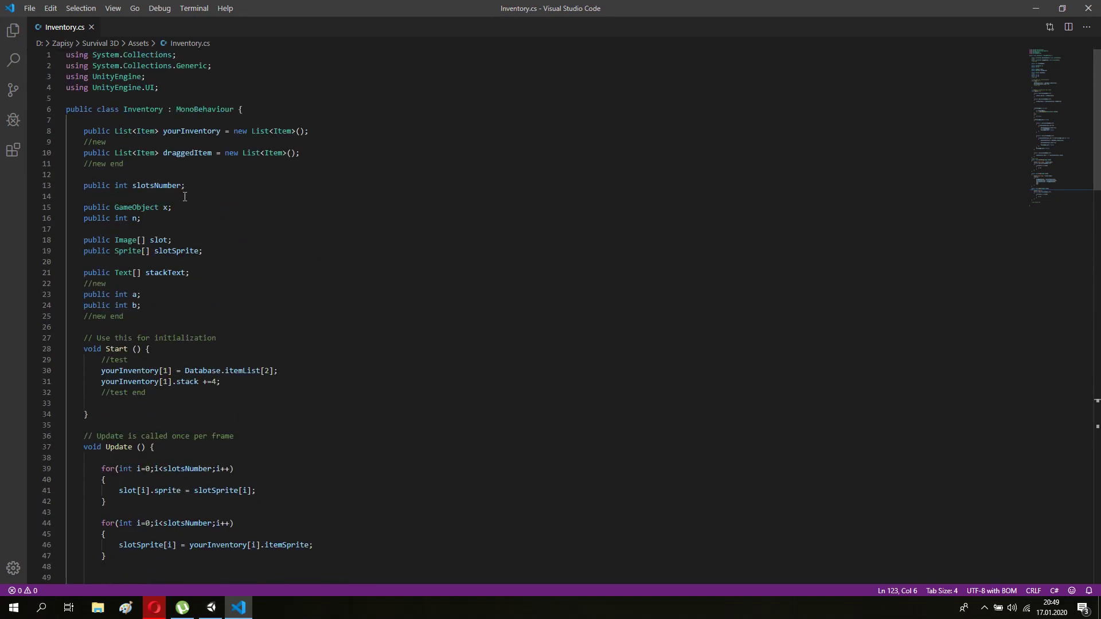
left_click_drag(308, 155, 84, 155)
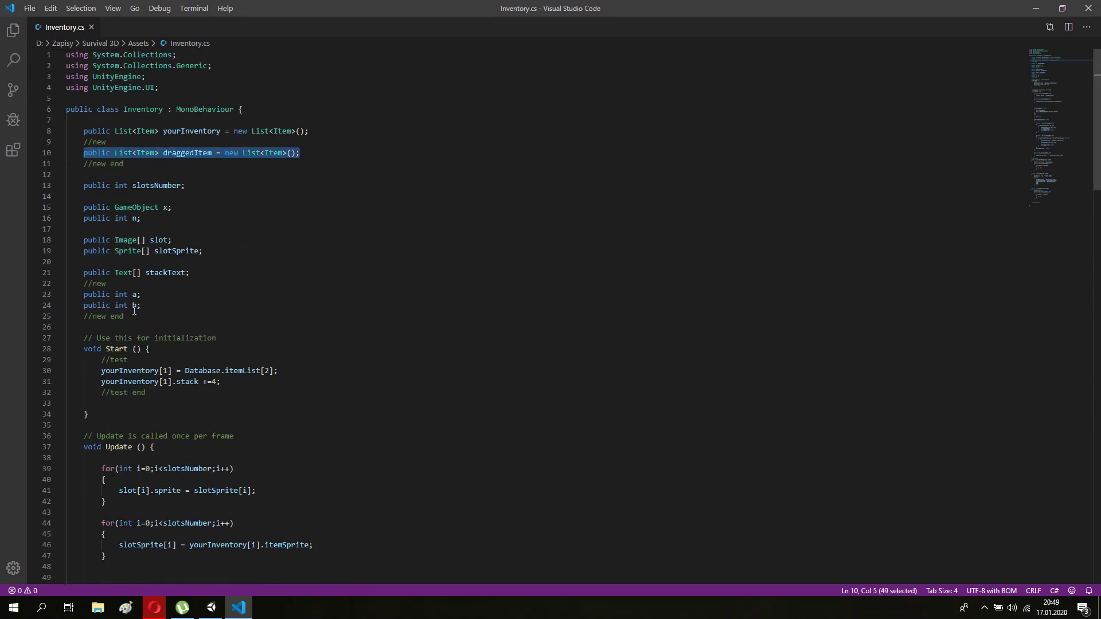
left_click_drag(141, 307, 66, 296)
left_click_drag(223, 383, 102, 371)
scroll(336, 341, "down", 1)
scroll(337, 342, "down", 3)
scroll(337, 342, "down", 5)
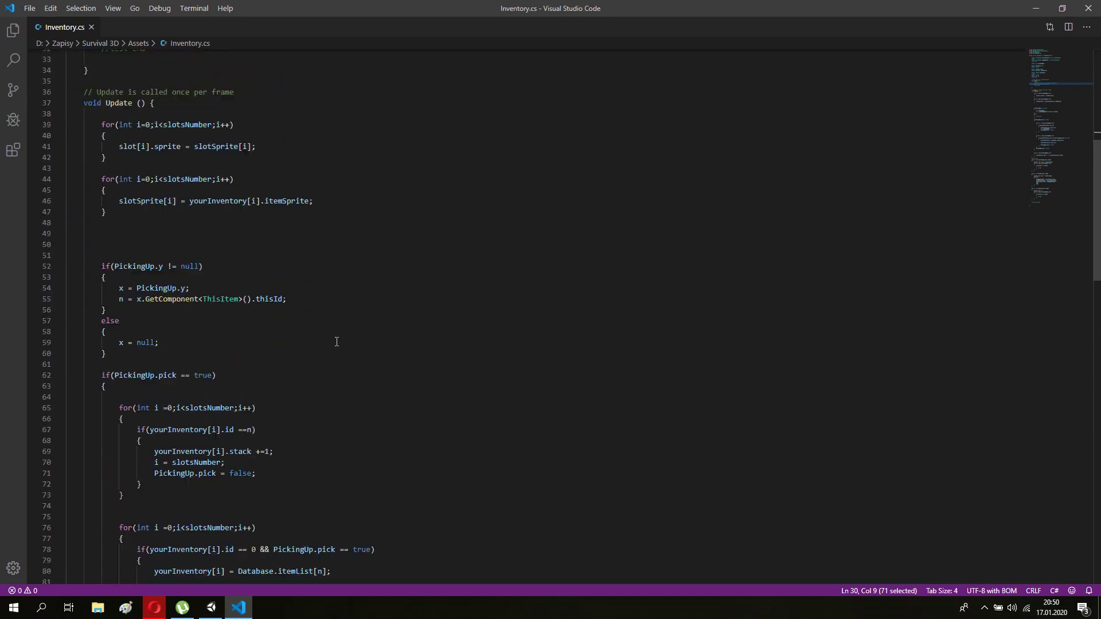
scroll(337, 342, "down", 5)
scroll(337, 341, "down", 5)
scroll(337, 341, "down", 3)
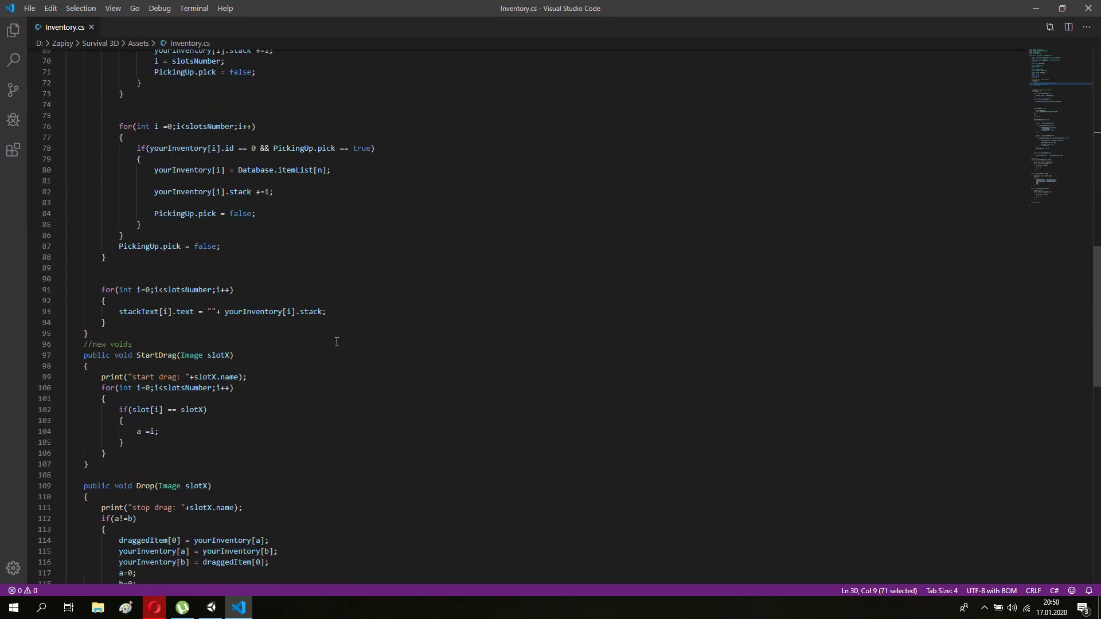
left_click_drag(87, 464, 68, 356)
scroll(278, 383, "down", 6)
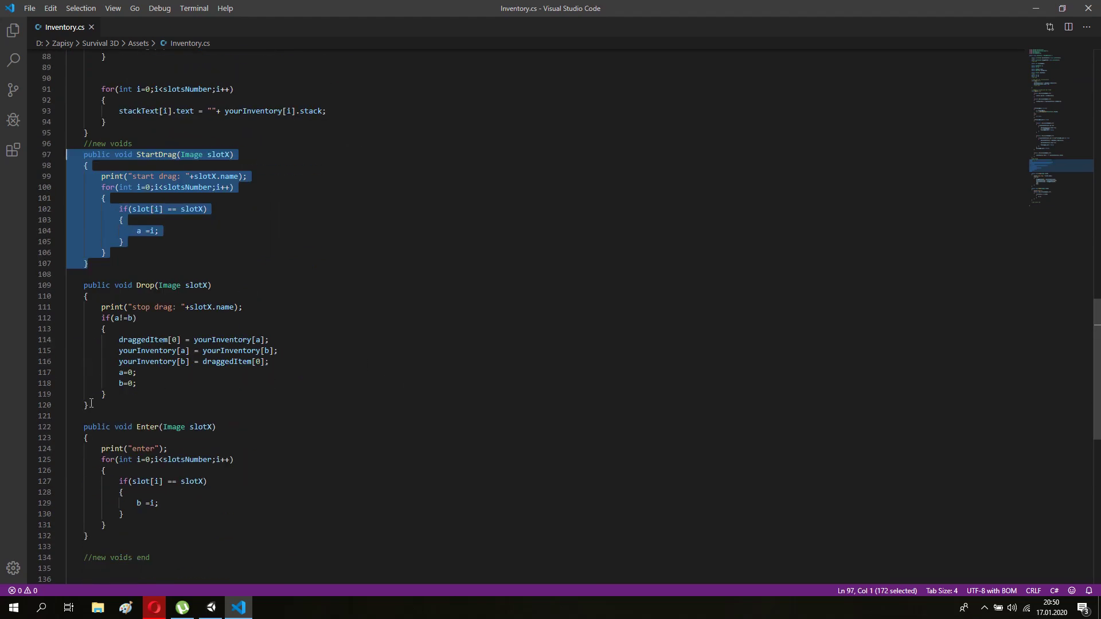
left_click_drag(91, 403, 53, 287)
scroll(97, 436, "down", 3)
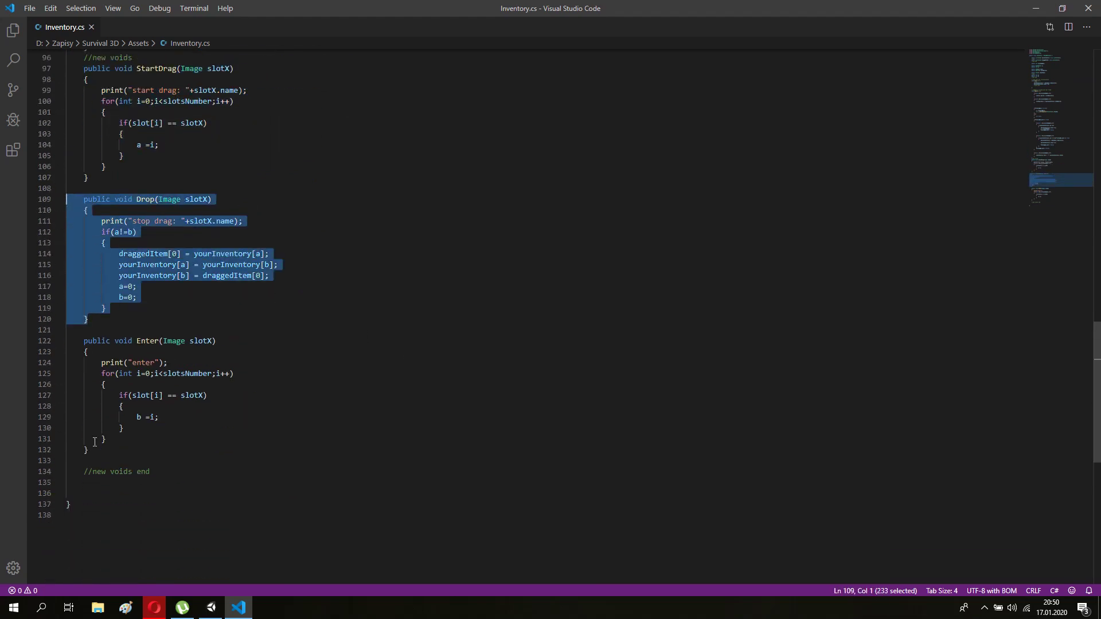
left_click_drag(96, 436, 54, 338)
left_click(432, 416)
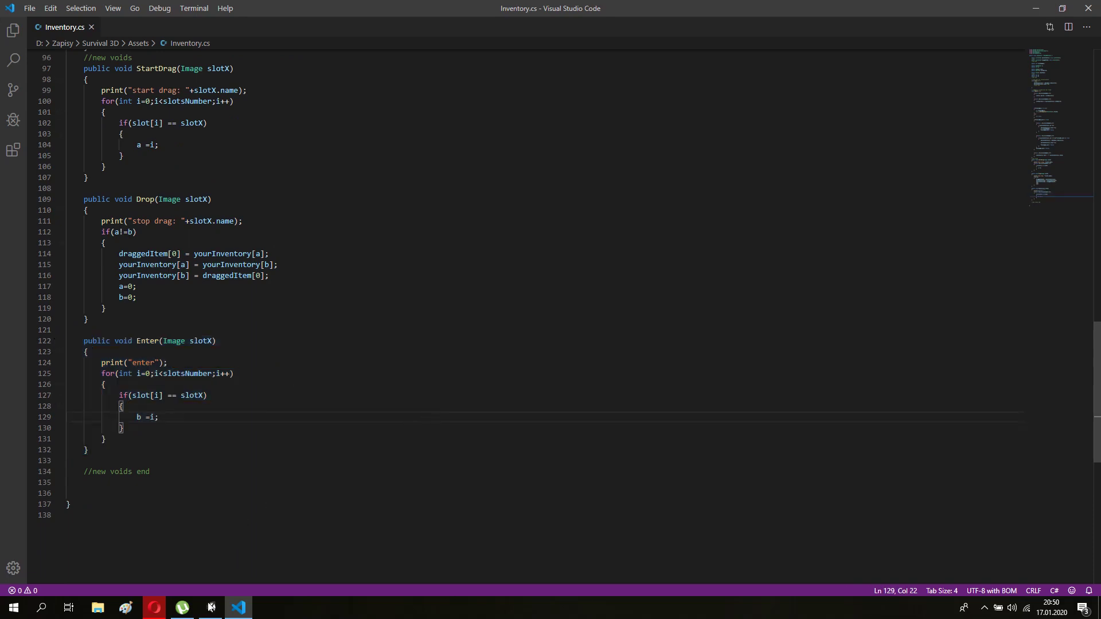
mouse_move(208, 615)
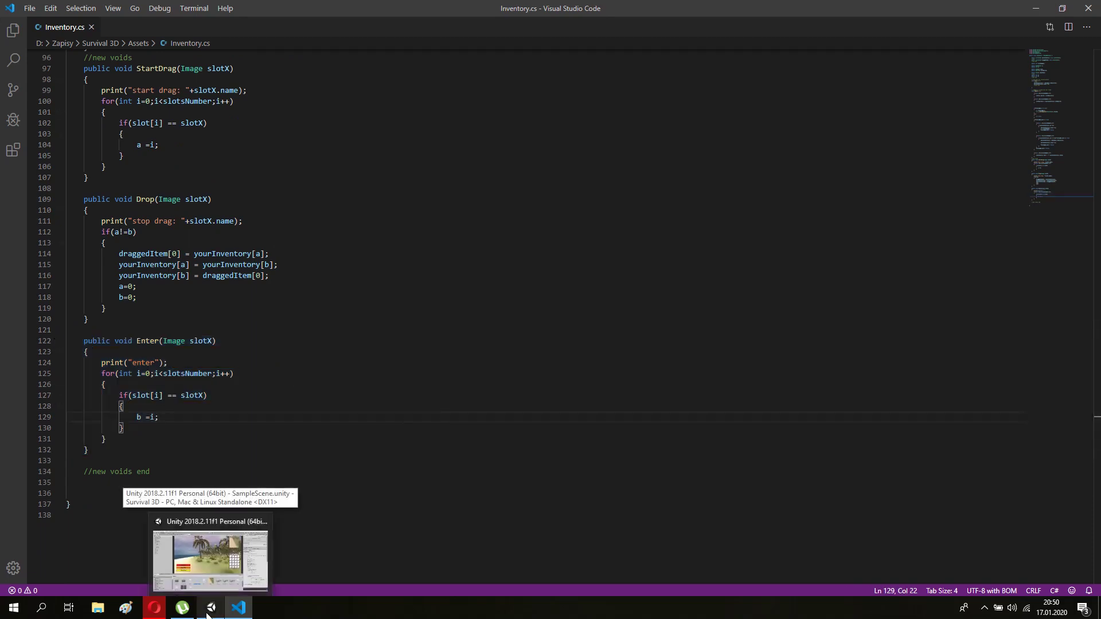
left_click(207, 614)
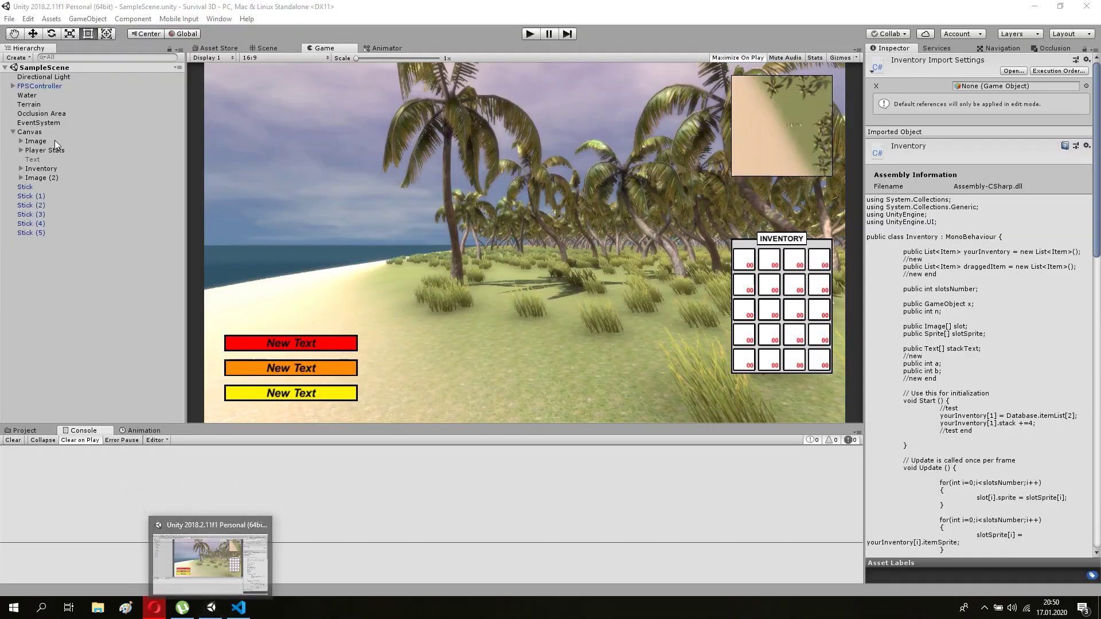
- Expand Inventory in the Hierarchy and select the first slot's inner Image
left_click(19, 170)
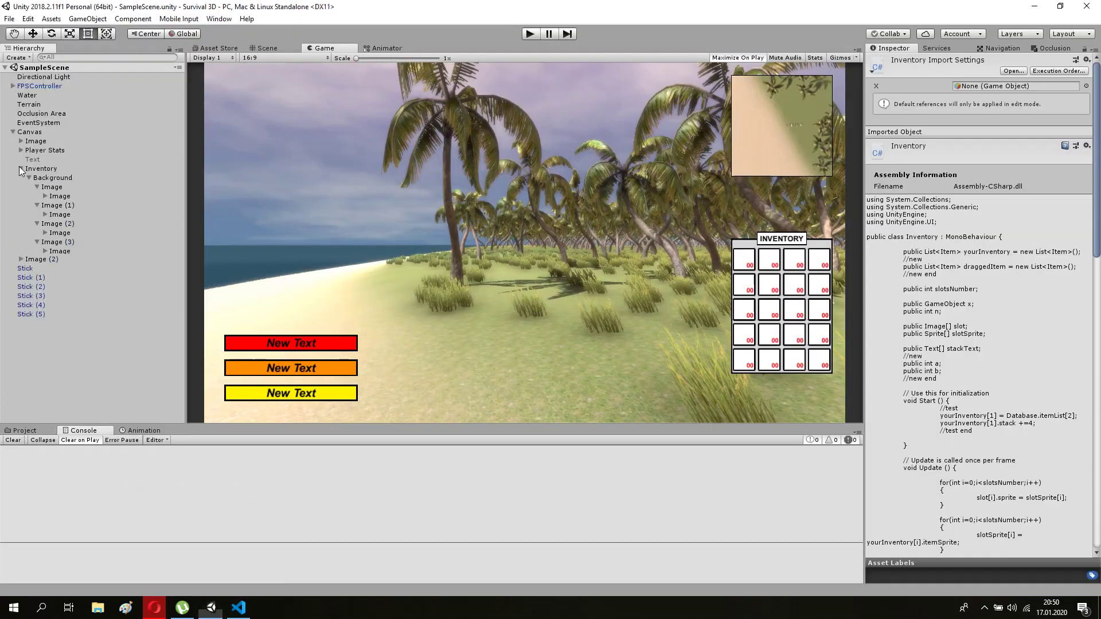
left_click(60, 197)
left_click(253, 46)
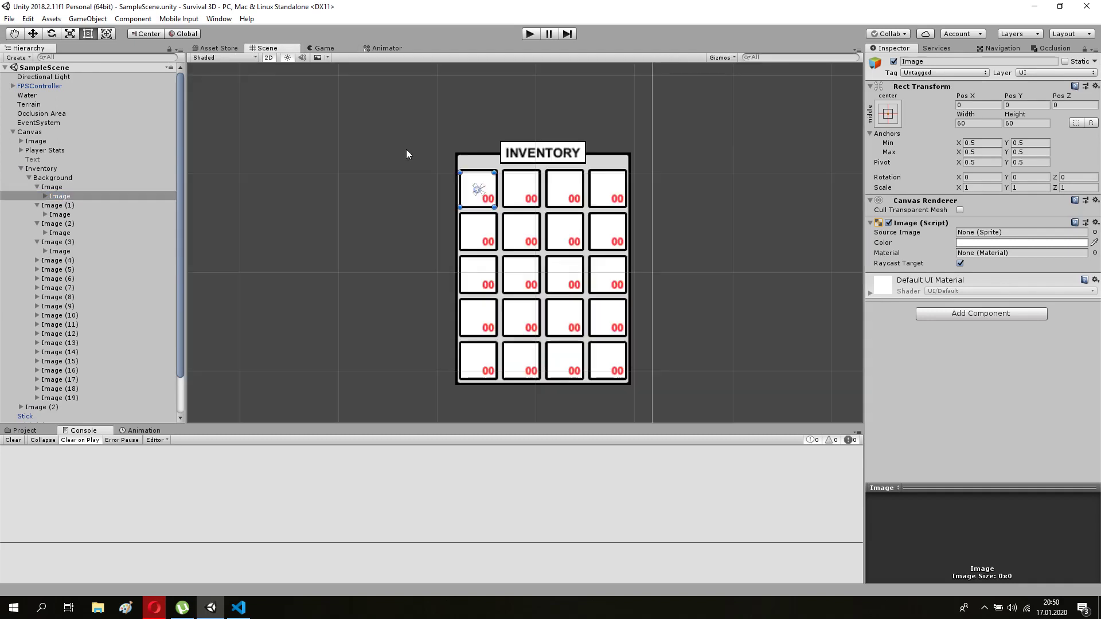
scroll(349, 112, "up", 5)
left_click(59, 215)
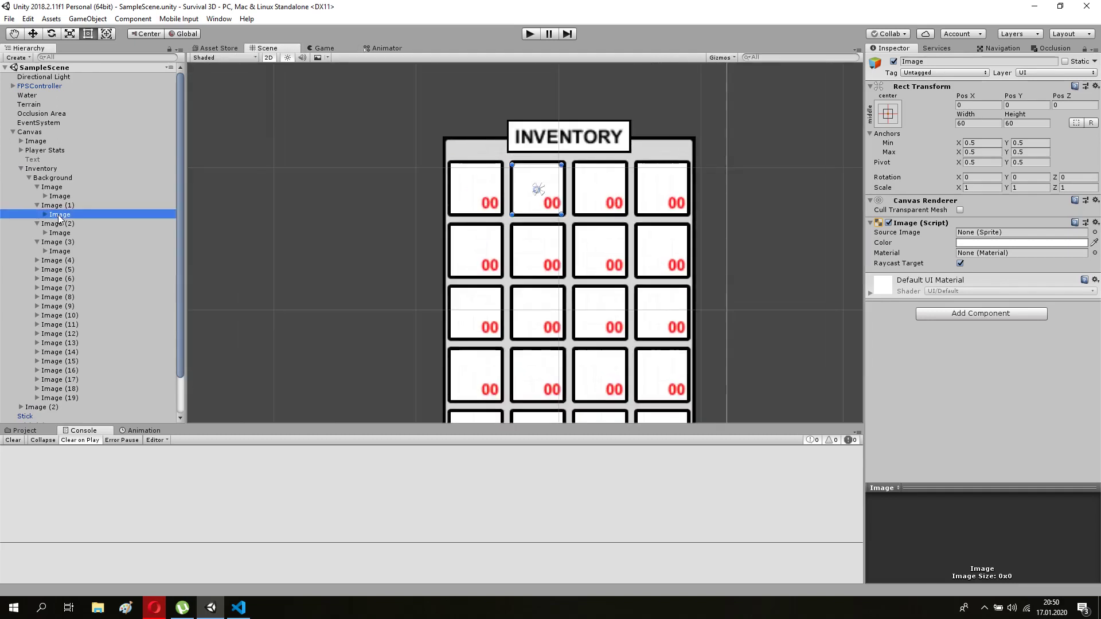
left_click(60, 234)
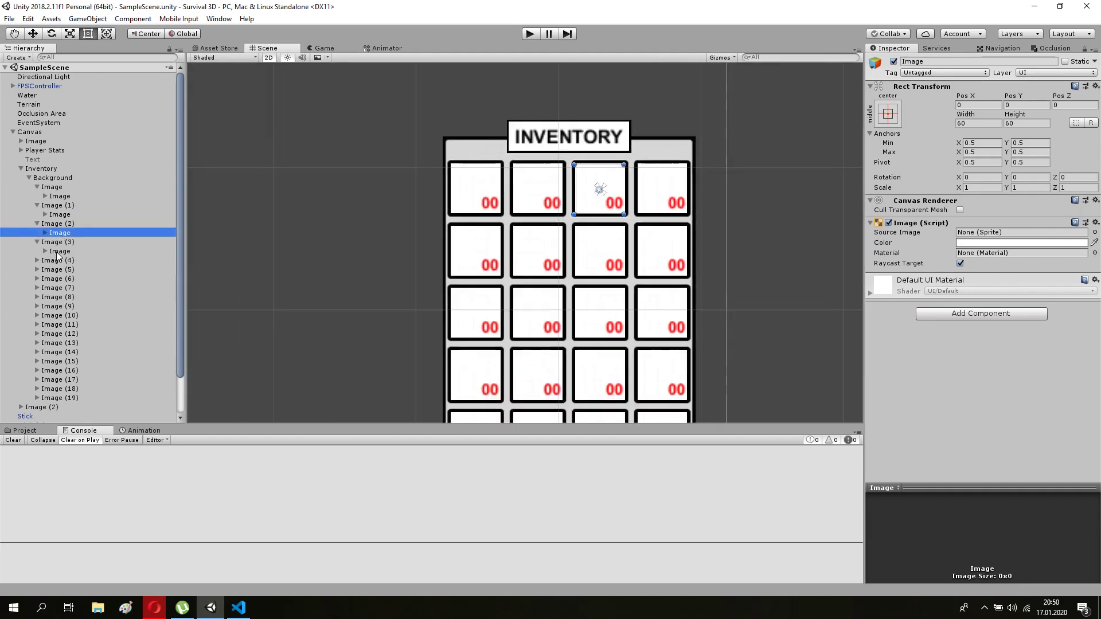
left_click(59, 251)
left_click(66, 195)
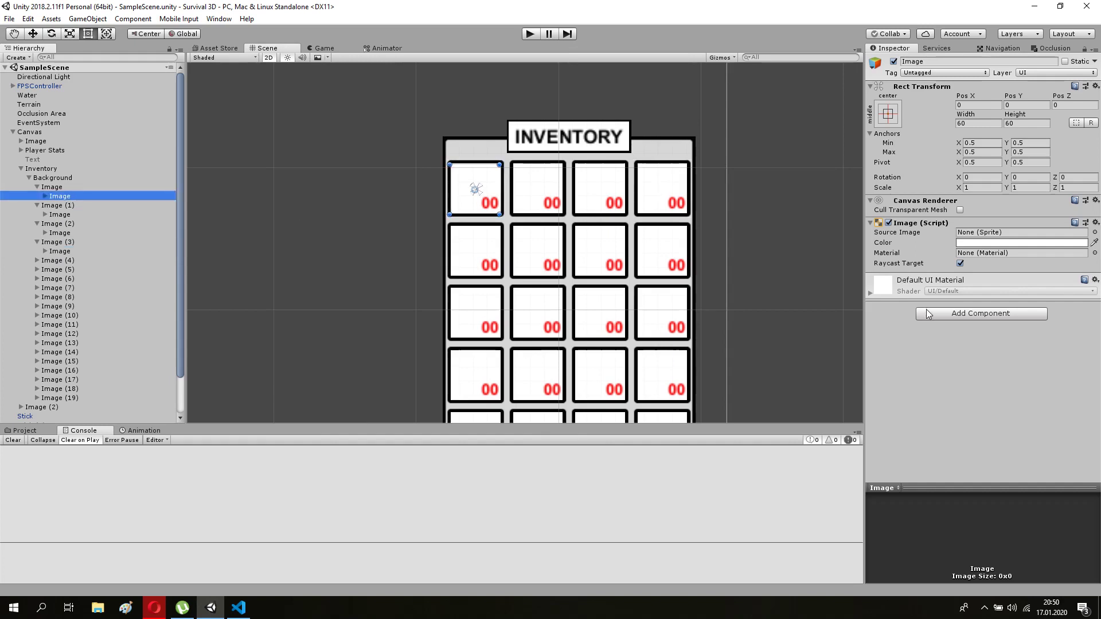
- Add an Event Trigger with Begin Drag, Drop and Pointer Enter events, each with a callback entry
left_click(980, 313)
left_click(995, 383)
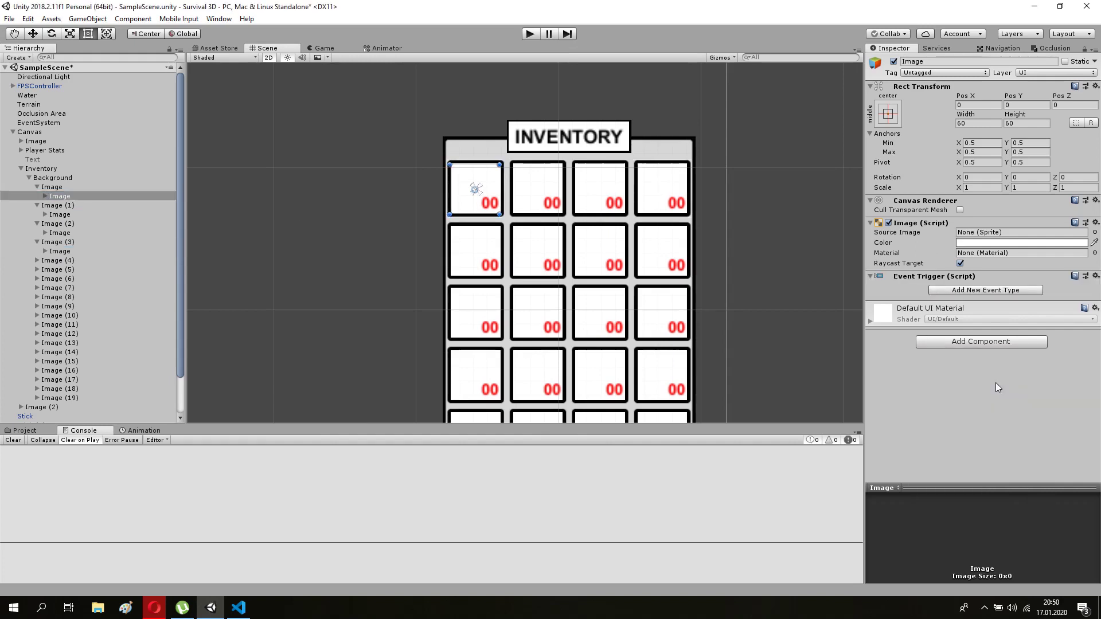
left_click(964, 288)
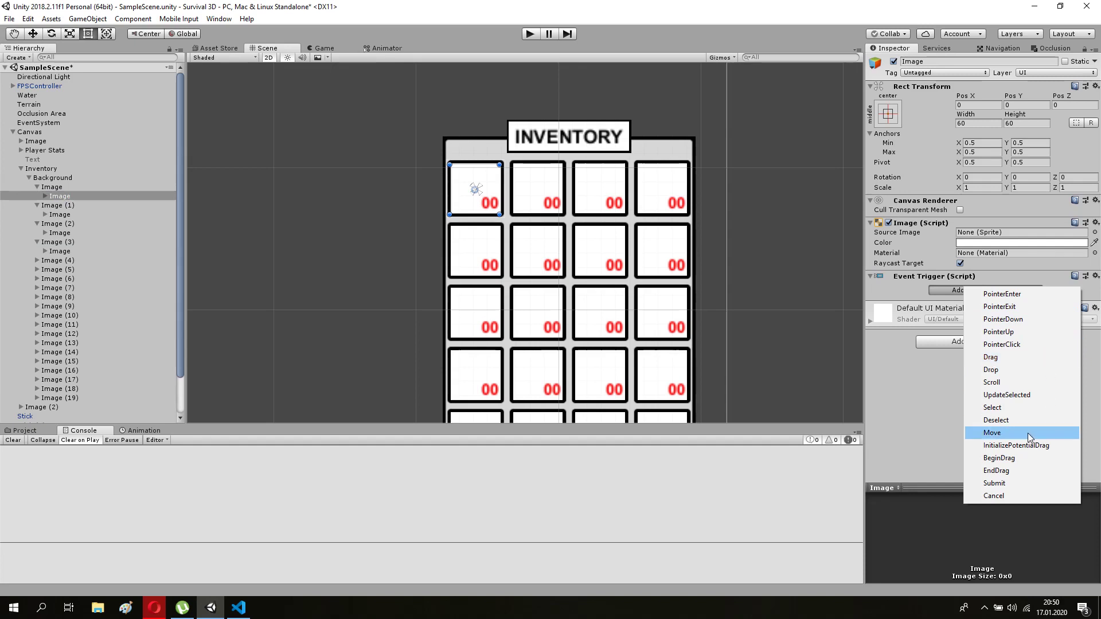
left_click(1020, 458)
left_click(972, 343)
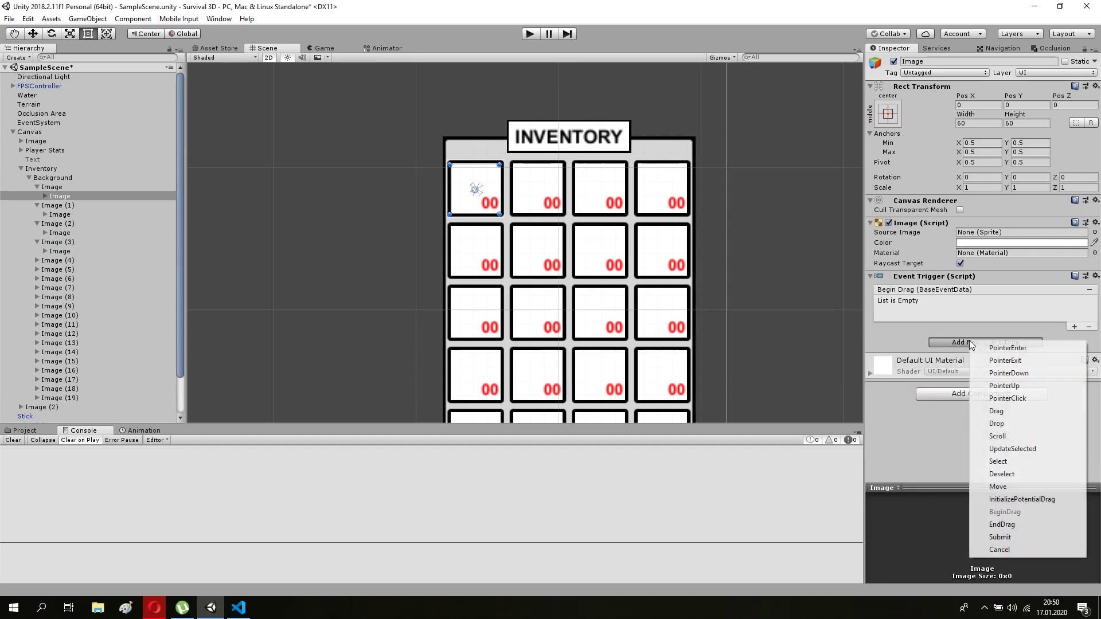
left_click(1027, 423)
left_click(973, 396)
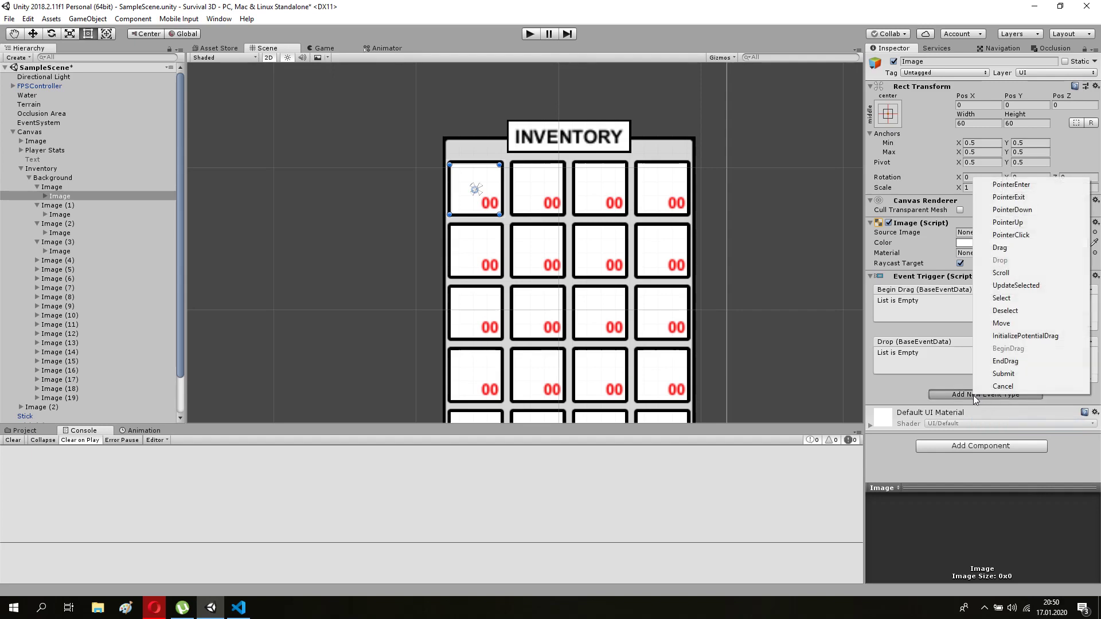
left_click(1007, 188)
left_click(1065, 327)
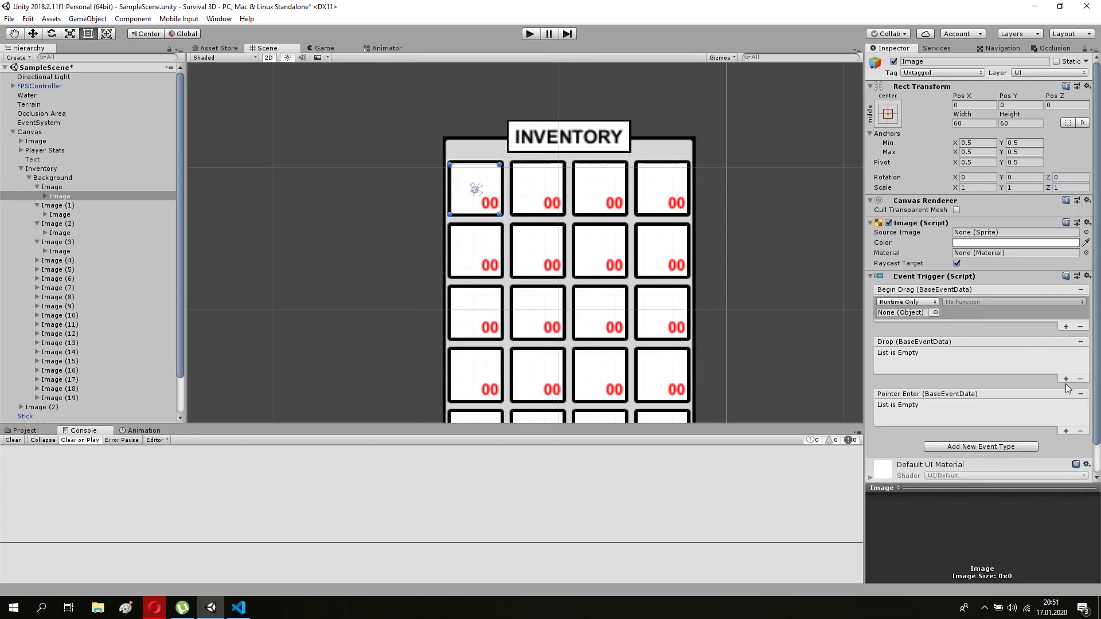
left_click(1066, 379)
left_click(1065, 432)
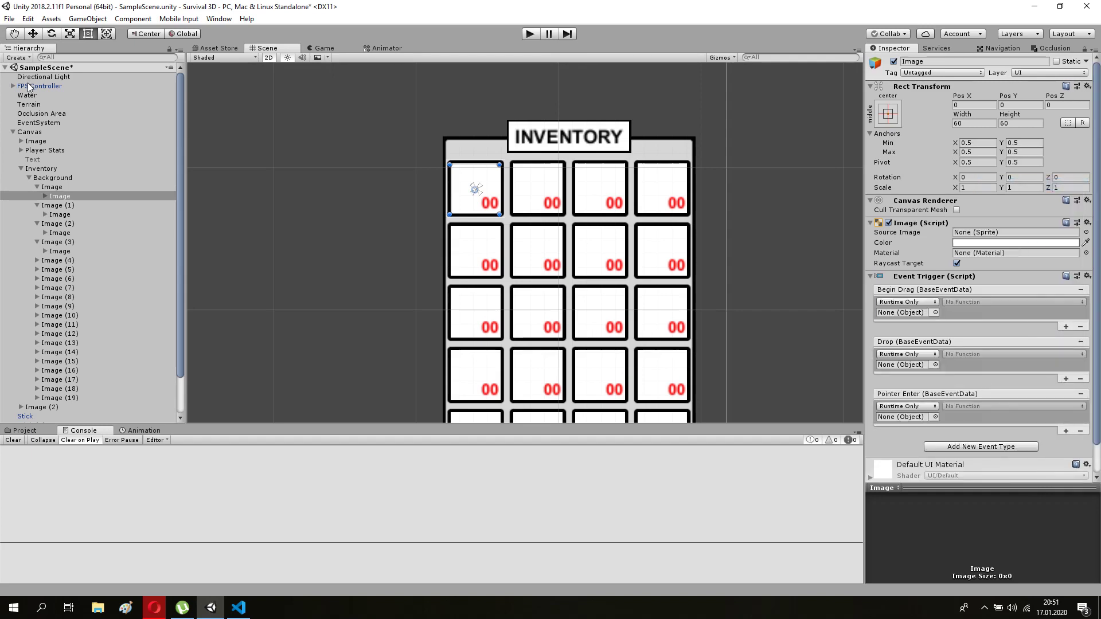
- Target FPSController on all three events and make Begin Drag call Inventory.StartDrag with the slot's Image
left_click_drag(35, 86, 905, 313)
left_click_drag(43, 86, 904, 365)
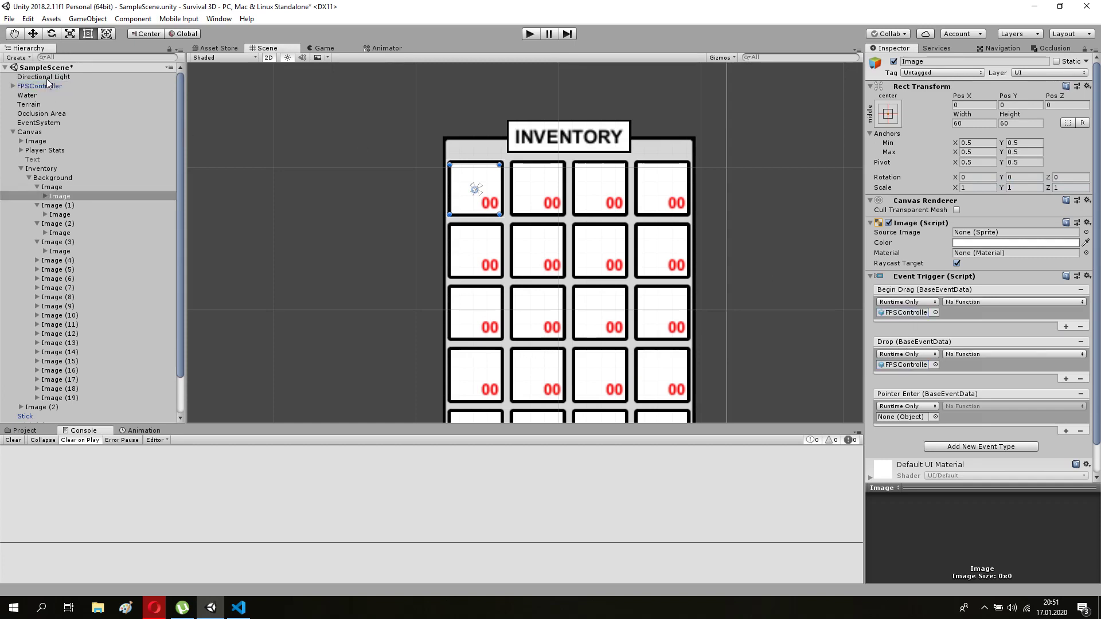
left_click_drag(46, 86, 899, 418)
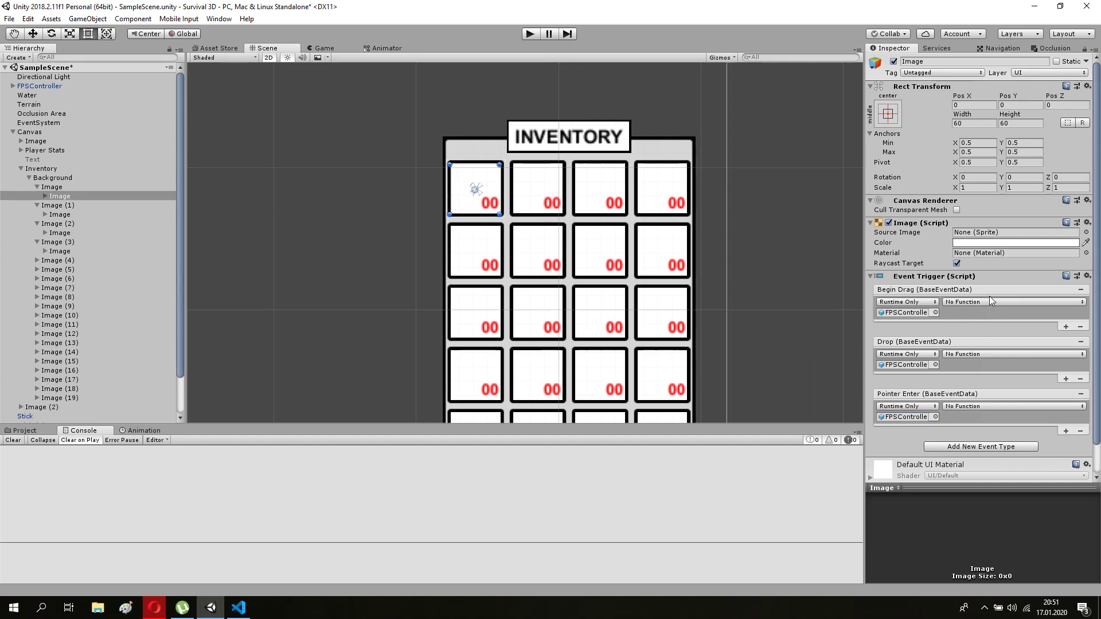
left_click(989, 301)
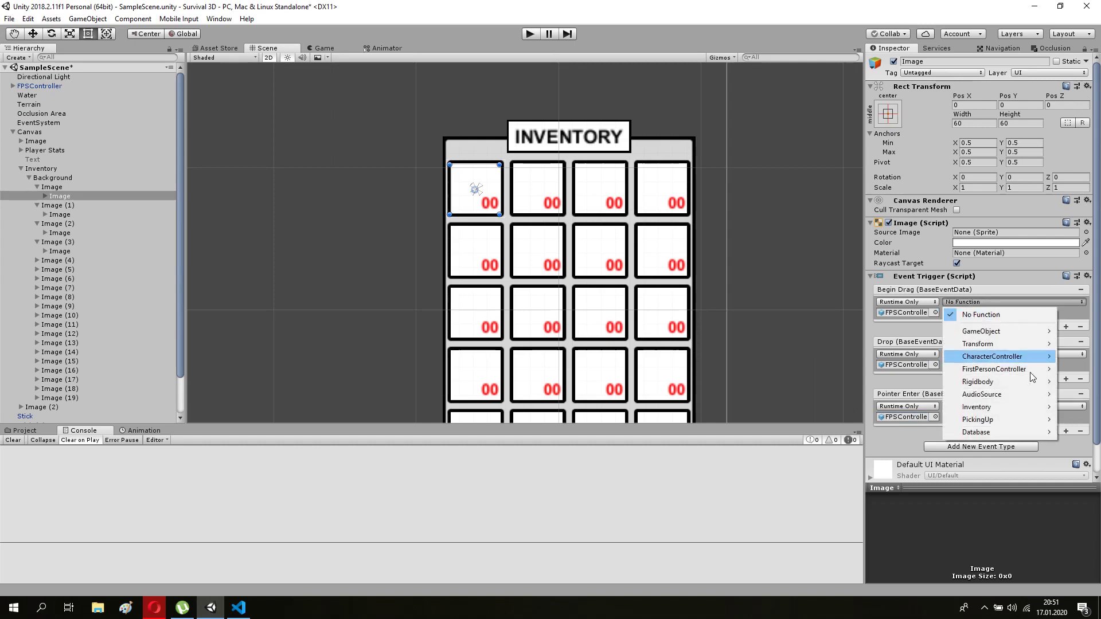
mouse_move(1003, 408)
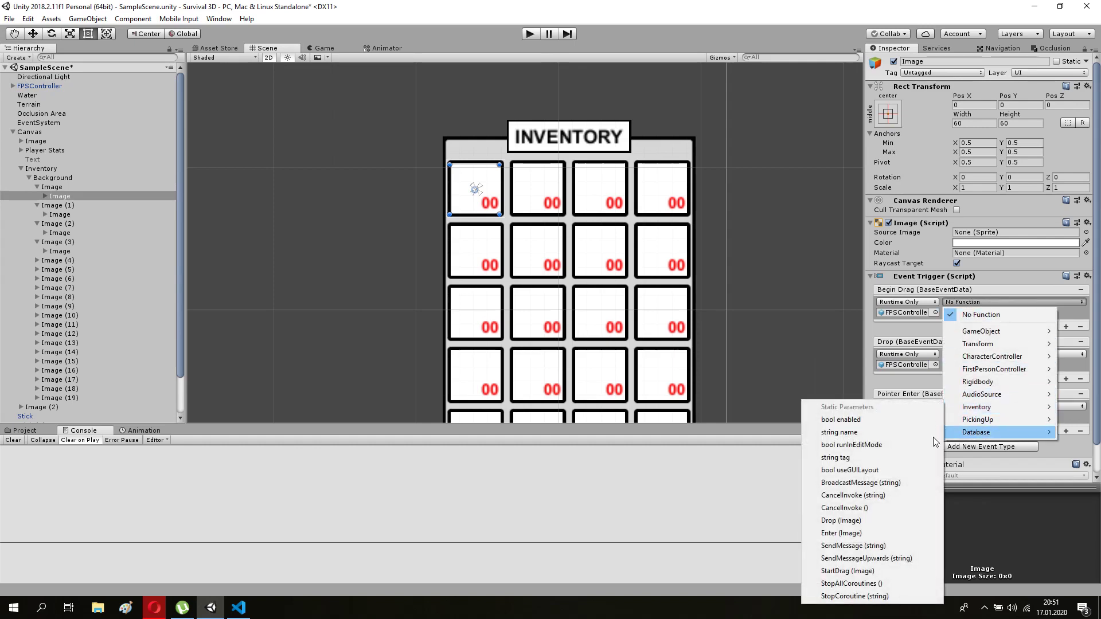
left_click(847, 572)
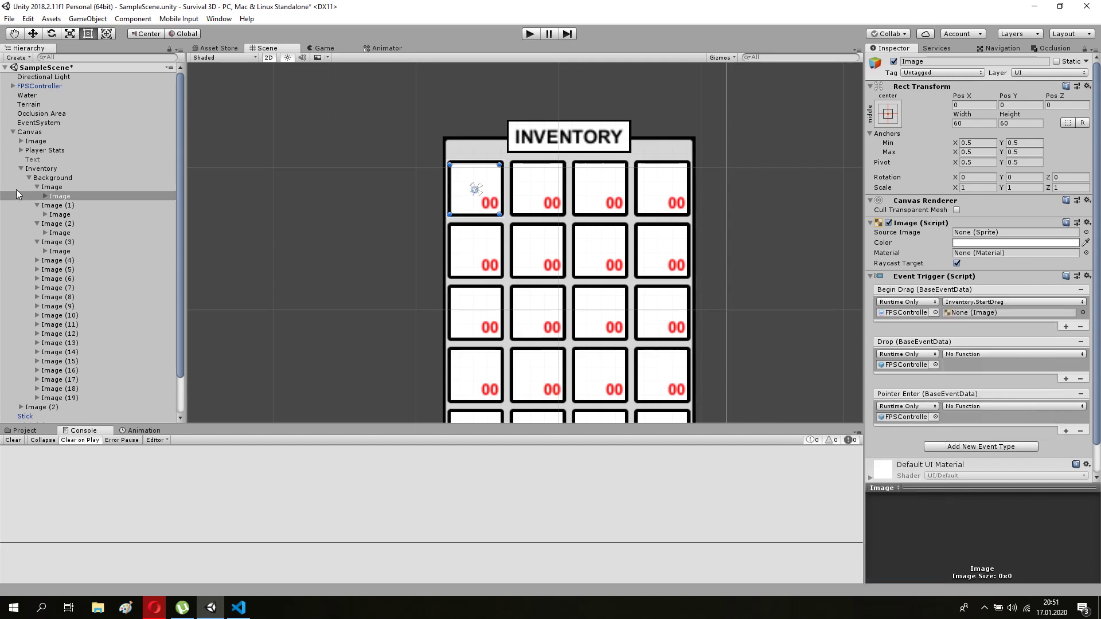
left_click_drag(57, 197, 965, 317)
- Make Drop and Pointer Enter call Inventory.Drop and Inventory.Enter, each passing the slot's Image
left_click(961, 354)
mouse_move(1018, 462)
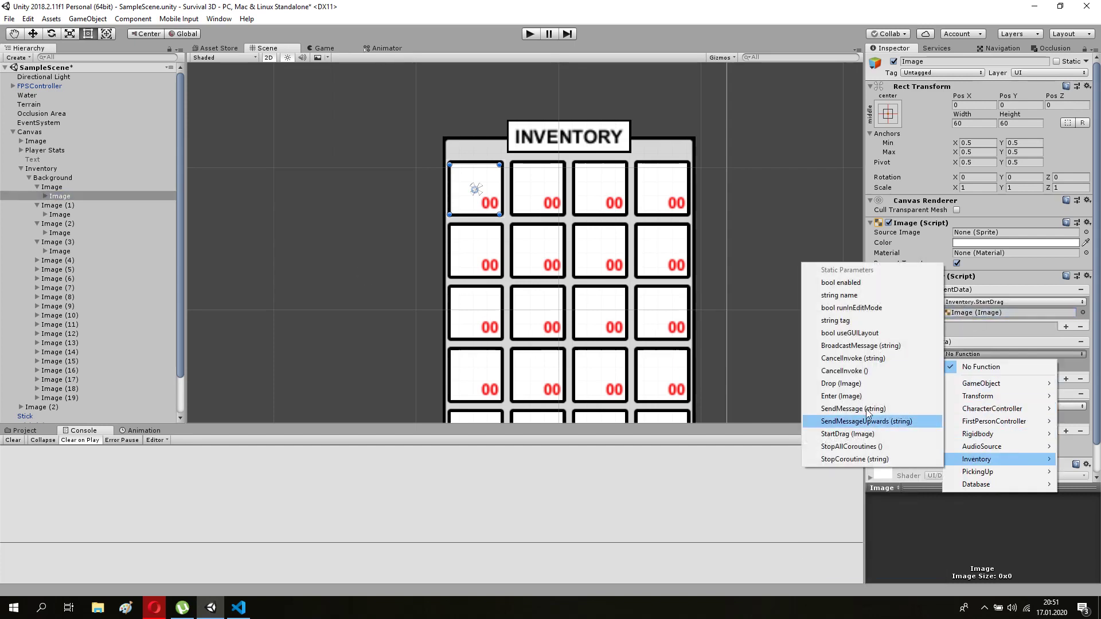
left_click(831, 382)
left_click_drag(63, 201, 975, 366)
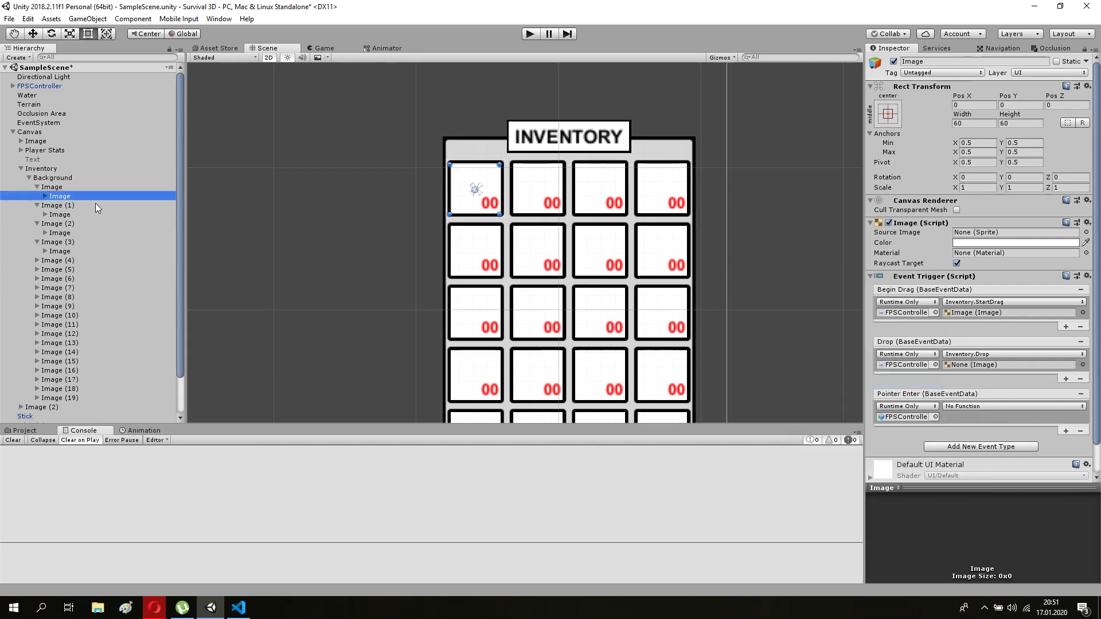
left_click(964, 406)
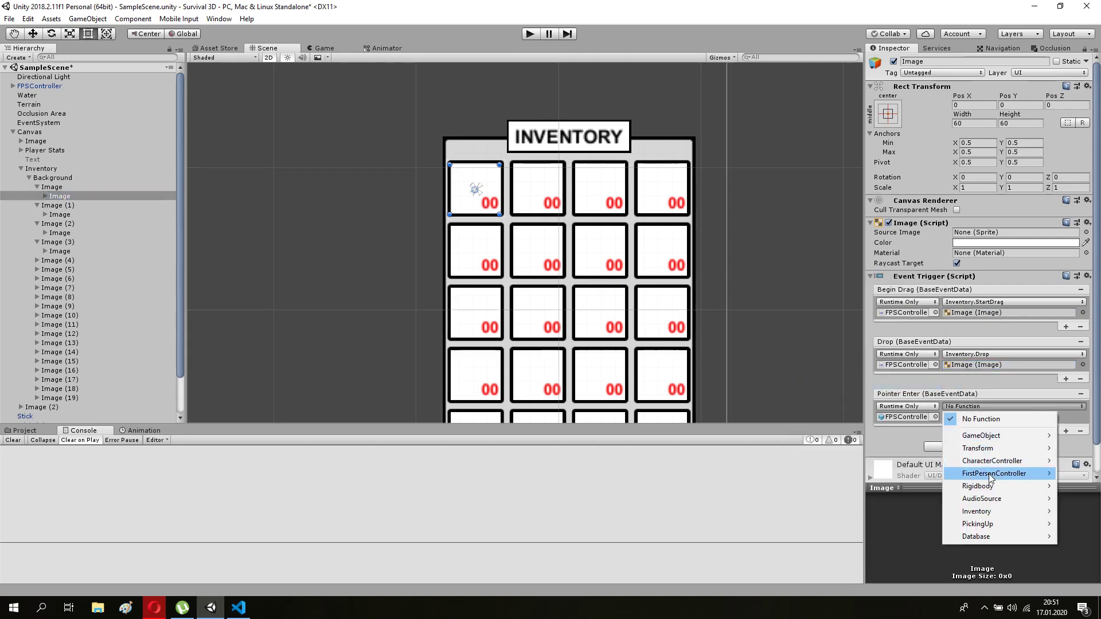
mouse_move(987, 512)
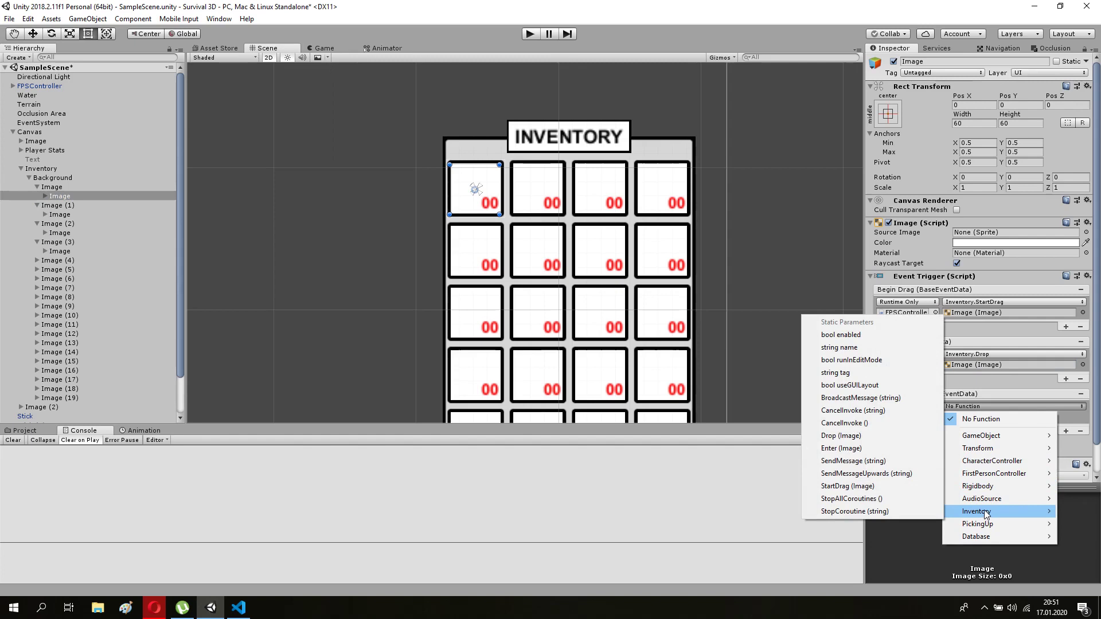
left_click(842, 449)
left_click_drag(63, 192, 956, 417)
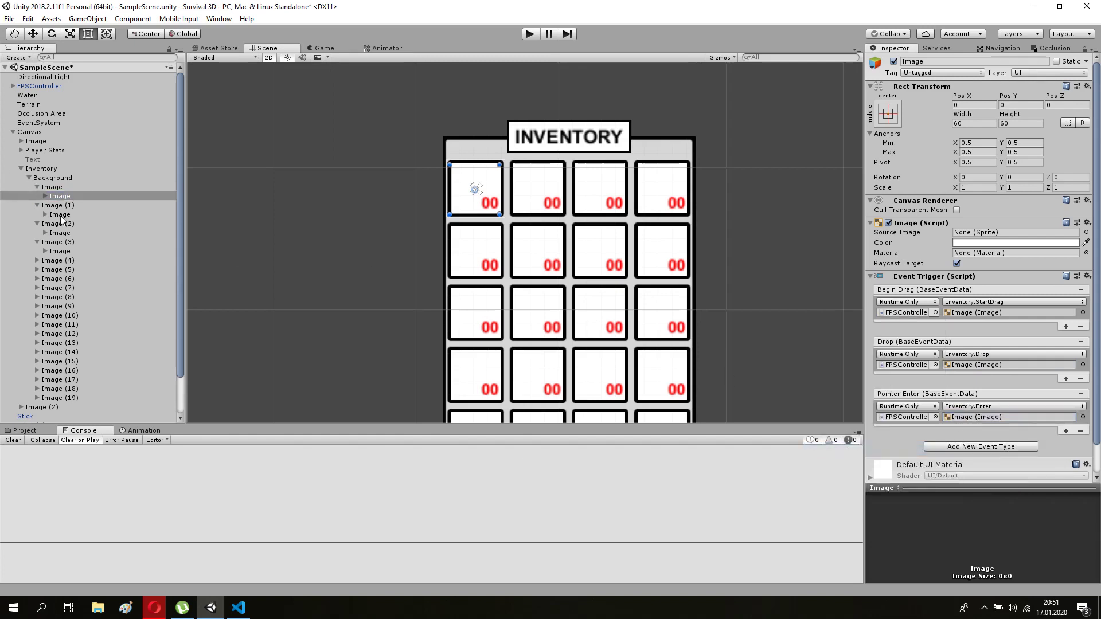
left_click(60, 216)
- Add an Event Trigger to the second slot's Image with Begin Drag, Drop and Pointer Enter callbacks
left_click(1009, 317)
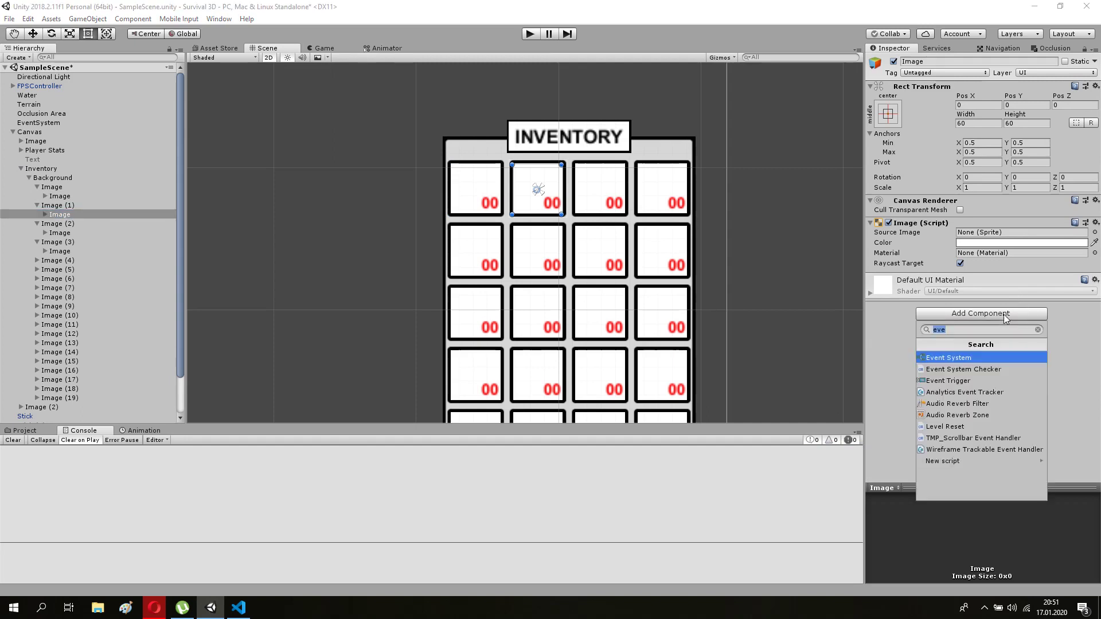
left_click(984, 384)
left_click(978, 297)
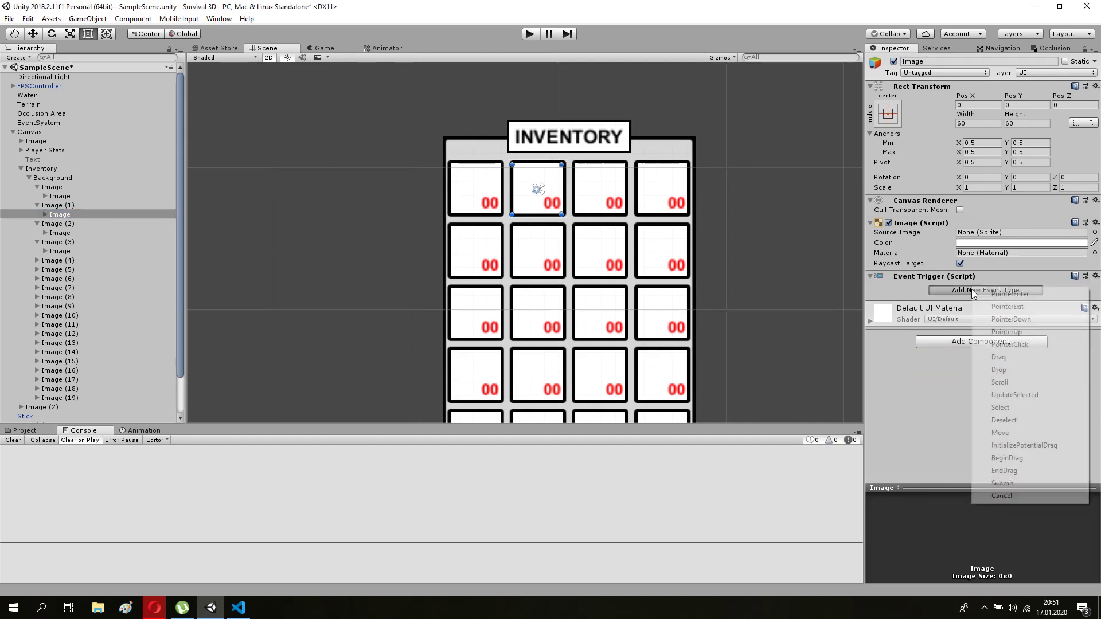
left_click(1026, 459)
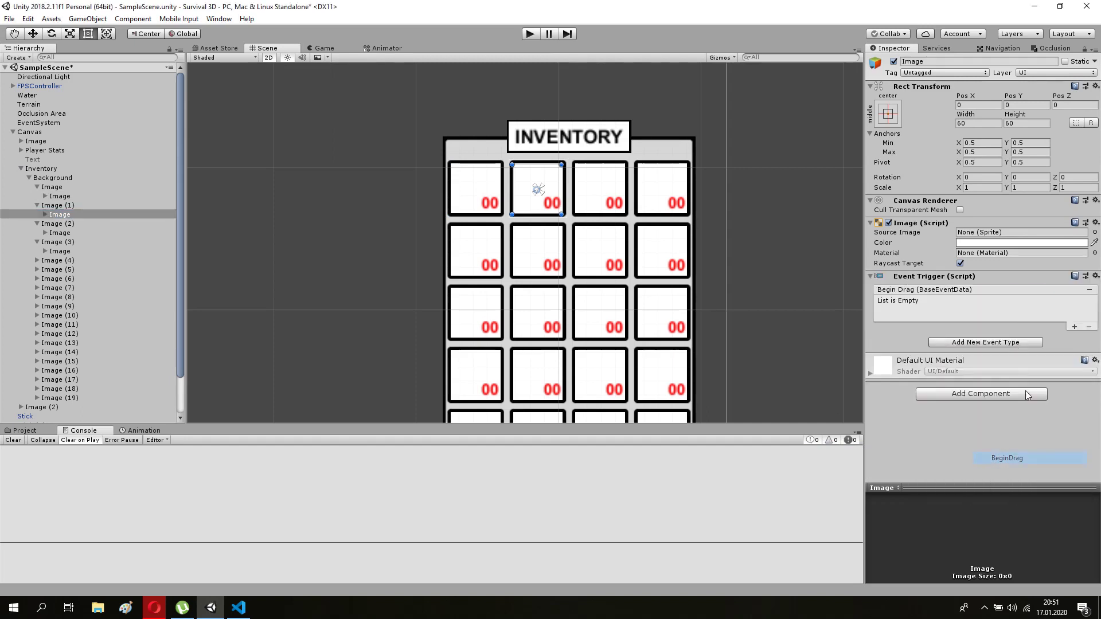
left_click(1004, 343)
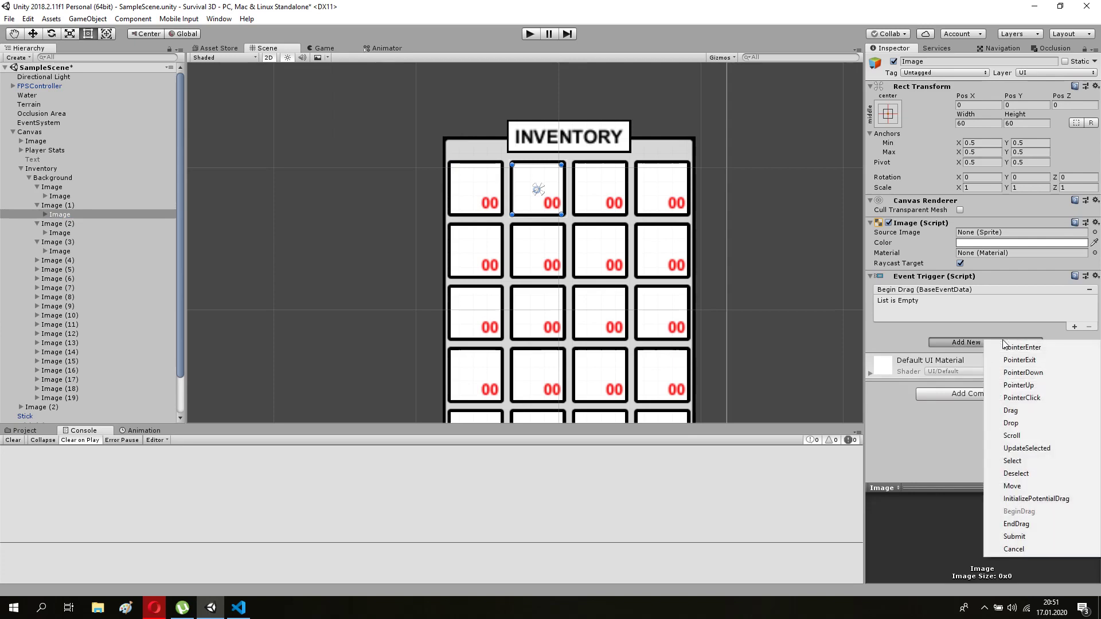
left_click(1038, 425)
left_click(998, 396)
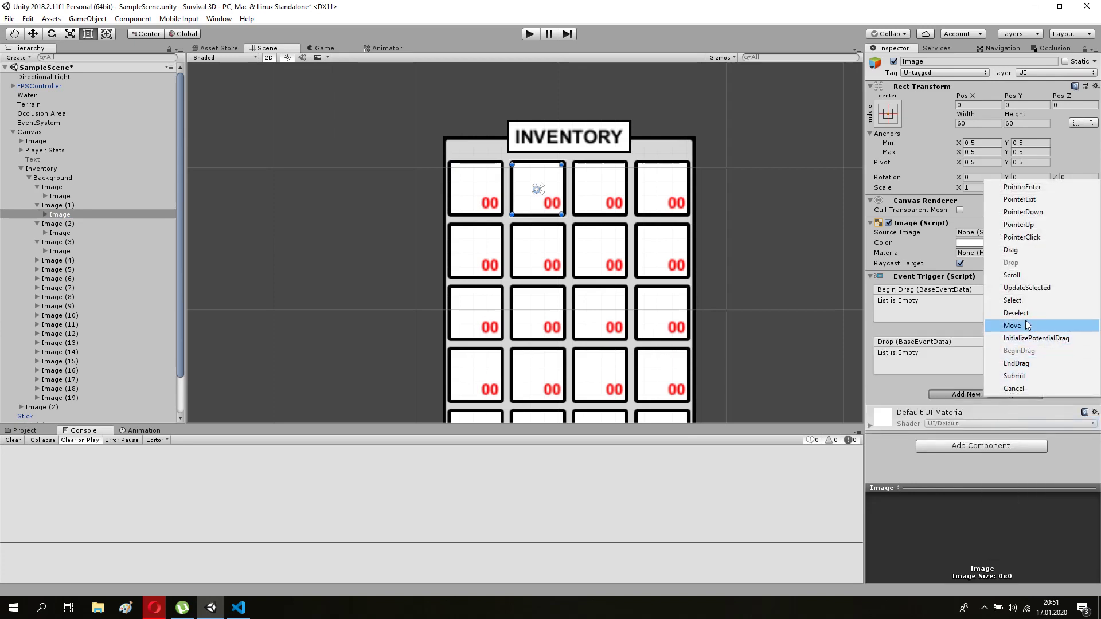
left_click(1018, 187)
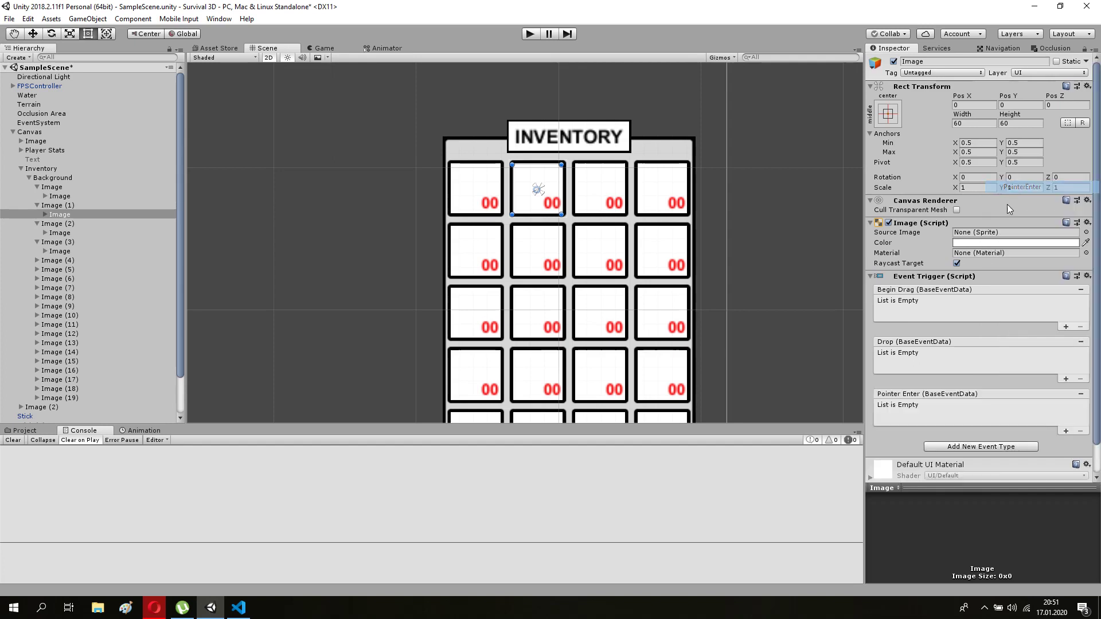
left_click(1062, 325)
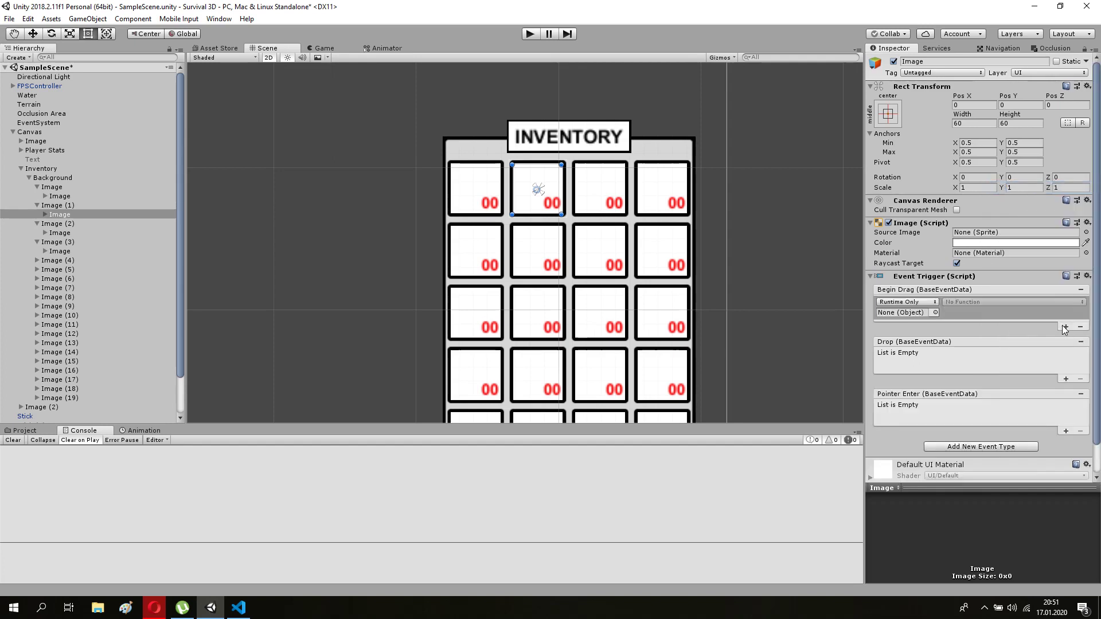
left_click(1062, 378)
left_click(1064, 429)
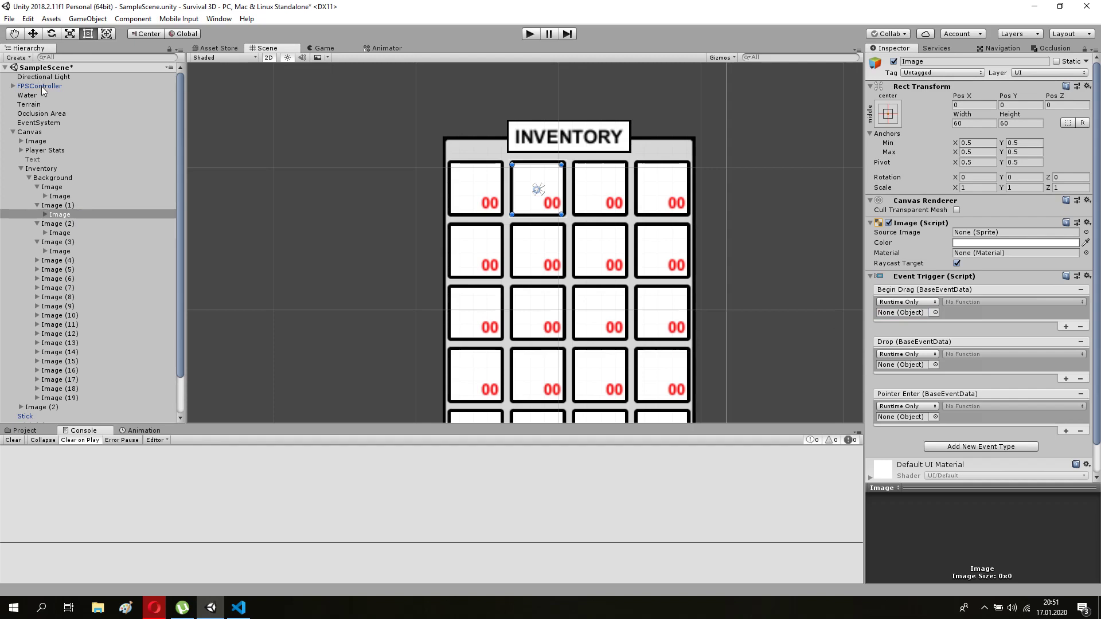
- Target FPSController and map Begin Drag, Drop, Pointer Enter to Inventory StartDrag, Drop, Enter
left_click_drag(39, 89, 906, 313)
mouse_move(40, 86)
left_mouse_down()
mouse_move(913, 376)
mouse_move(907, 366)
mouse_move(903, 417)
left_mouse_up()
left_click(965, 303)
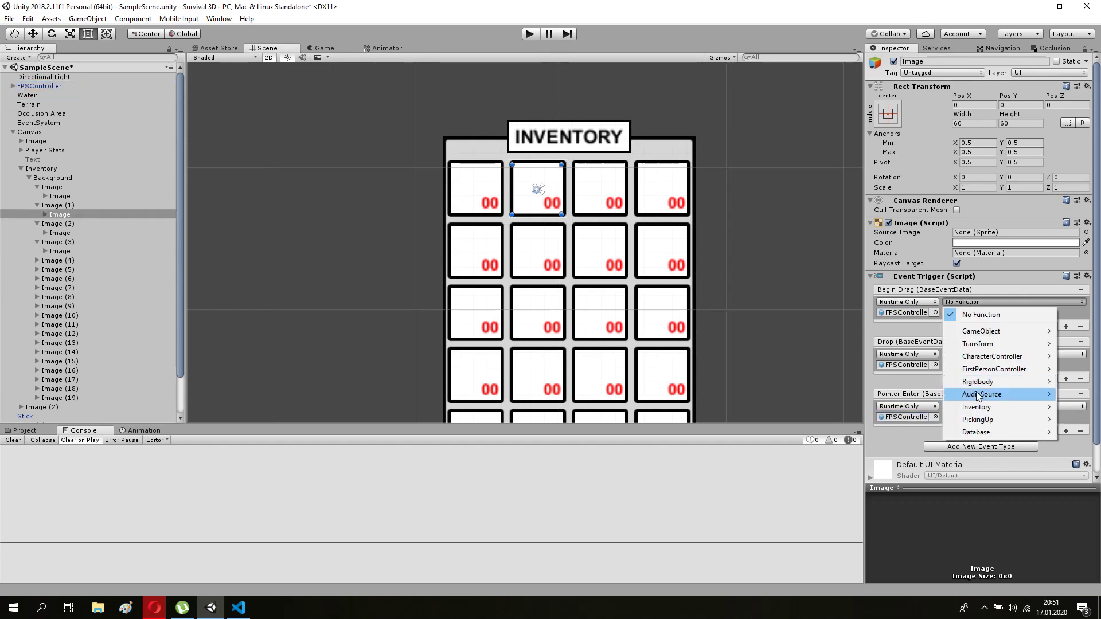
mouse_move(986, 407)
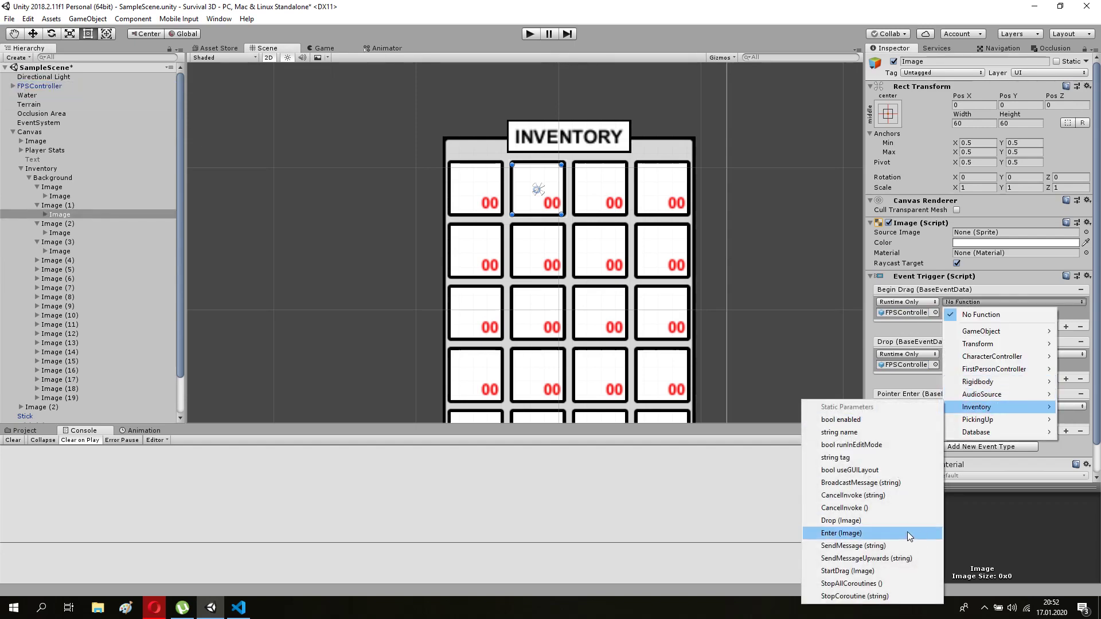
left_click(887, 571)
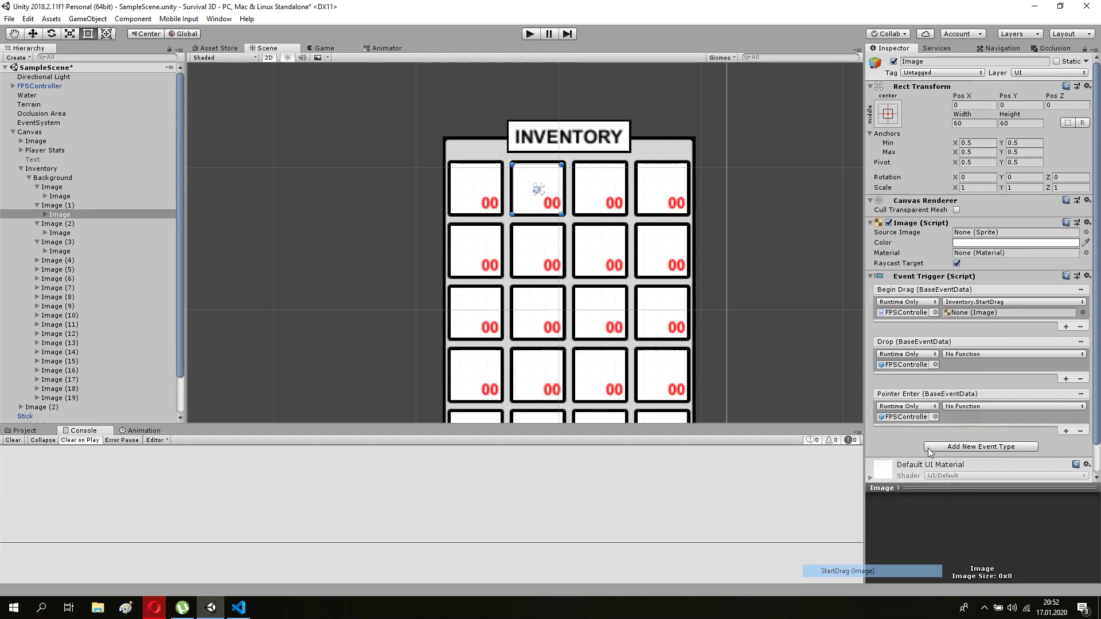
left_click(959, 354)
mouse_move(995, 465)
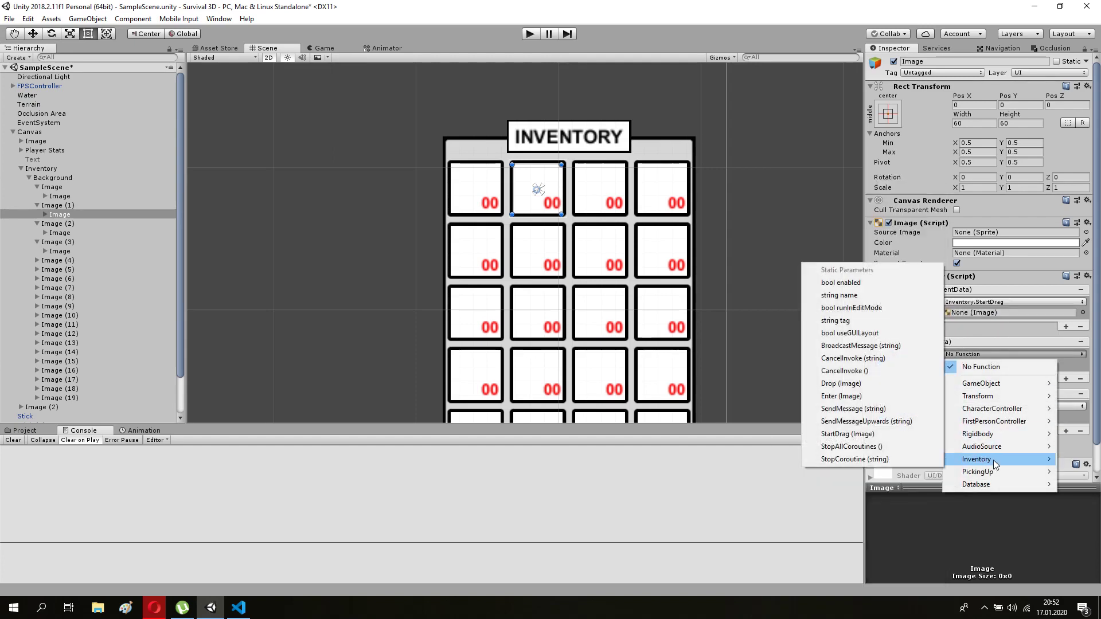
left_click(880, 384)
left_click(1016, 407)
mouse_move(1022, 516)
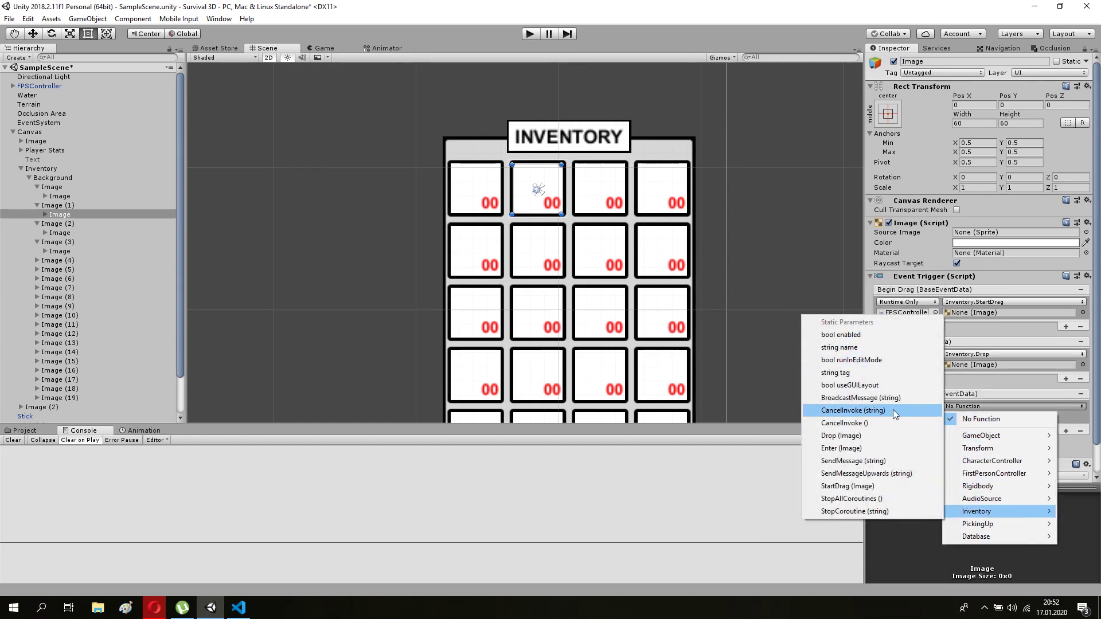
left_click(854, 447)
- Fill the StartDrag, Drop and Enter parameter fields with the second slot's Image
left_click_drag(59, 215, 969, 314)
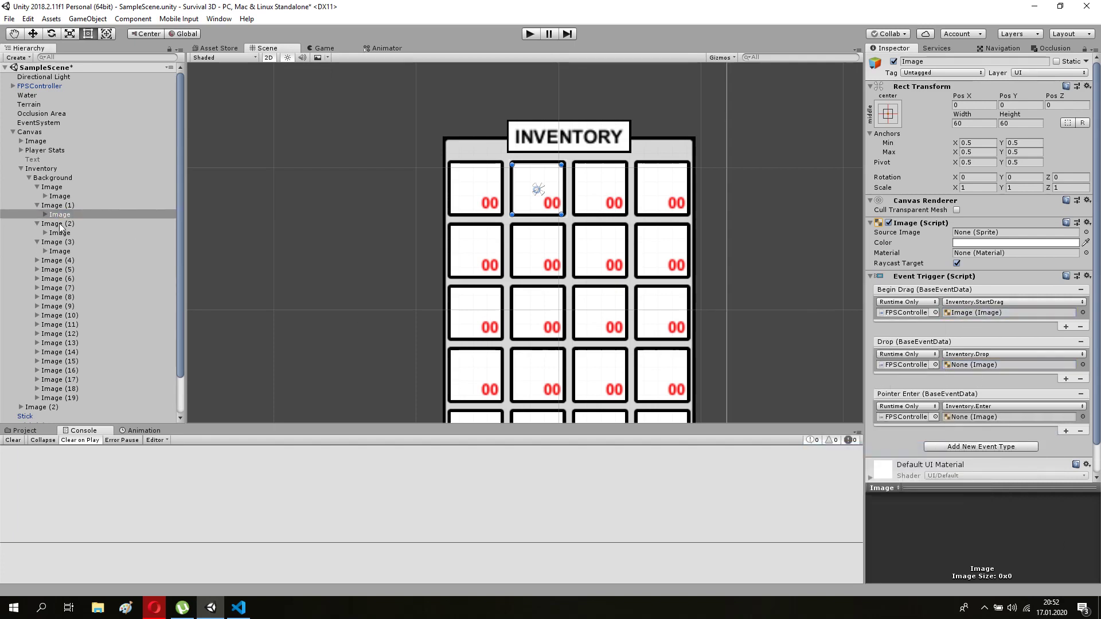
left_click_drag(60, 215, 970, 365)
left_click_drag(935, 382, 969, 417)
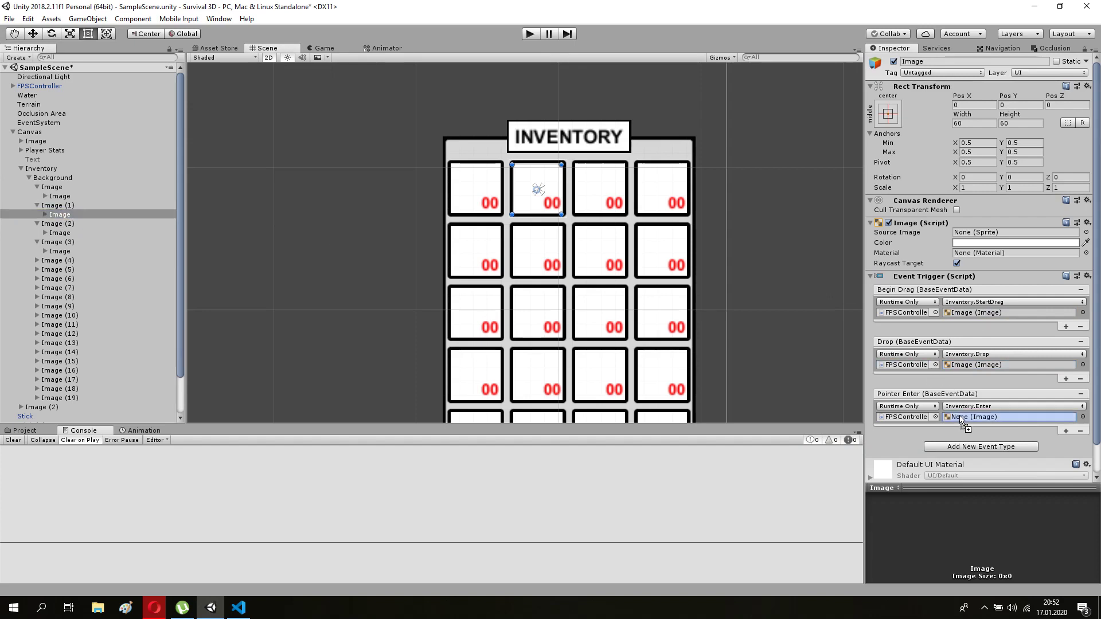
- Give the third slot's Image an Event Trigger with Begin Drag, Drop and Pointer Enter callbacks
left_click(60, 232)
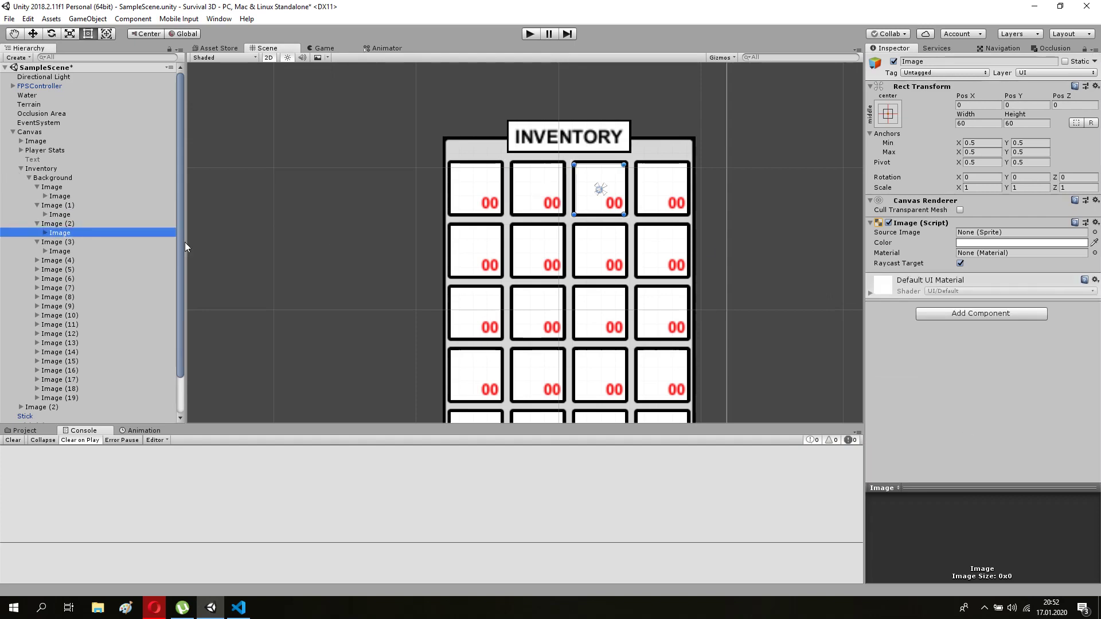
left_click(968, 317)
left_click(975, 380)
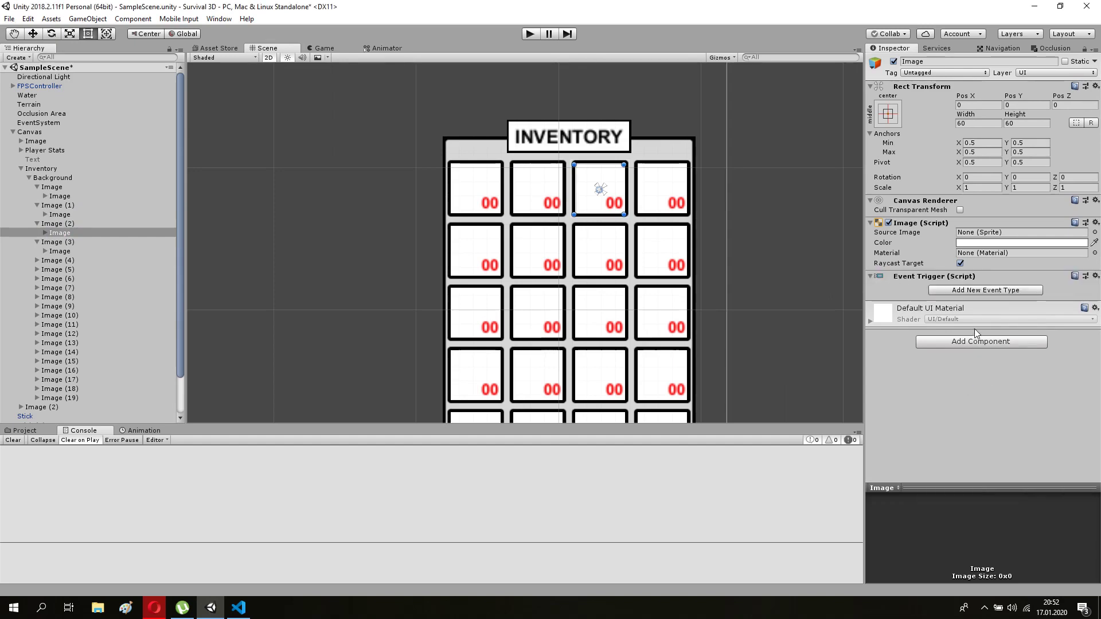
left_click(965, 289)
left_click(1029, 467)
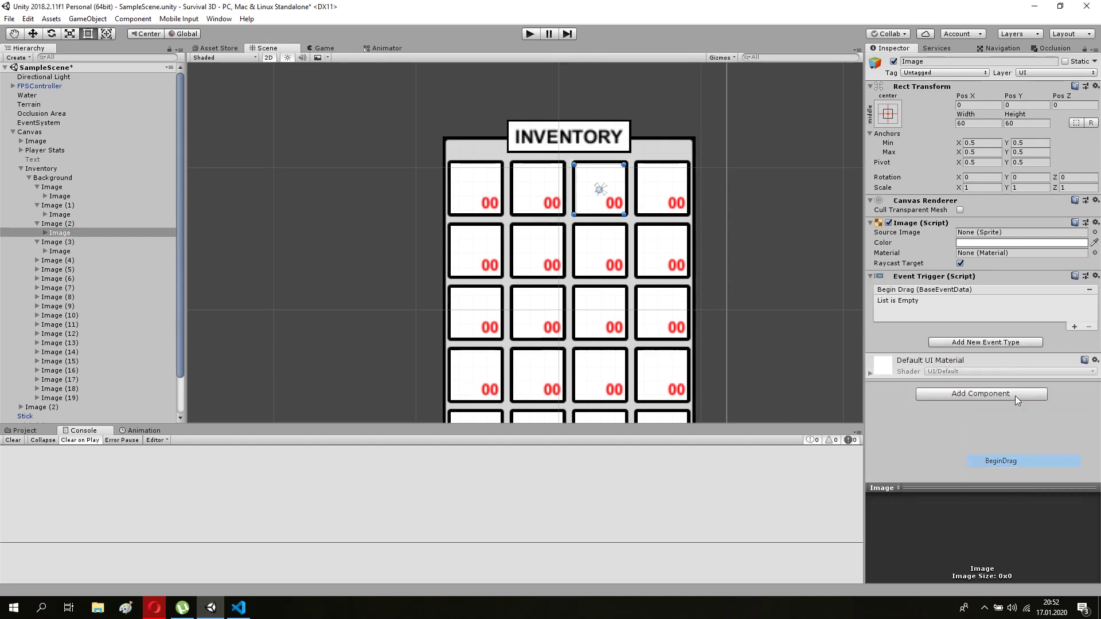
left_click(997, 342)
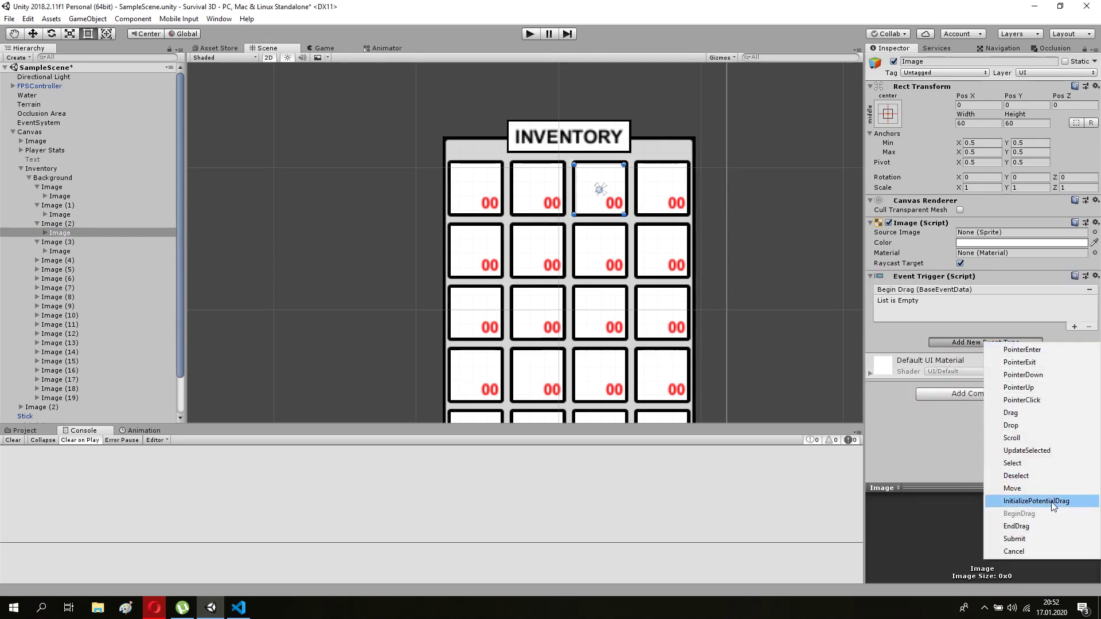
left_click(1048, 428)
left_click(978, 392)
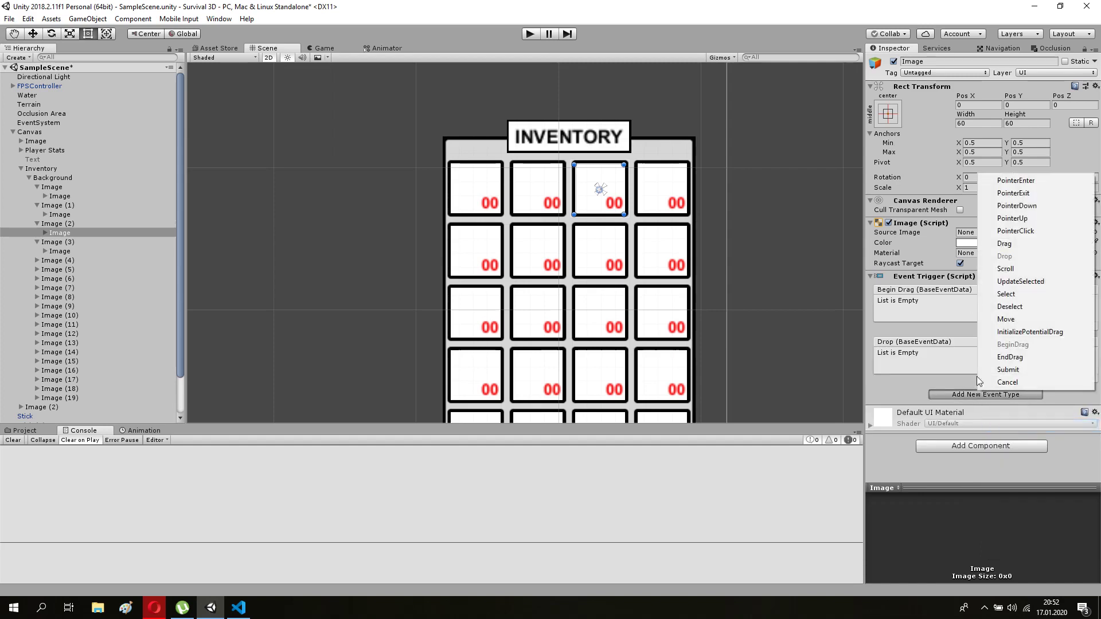
left_click(1004, 181)
left_click(1066, 327)
left_click(1065, 379)
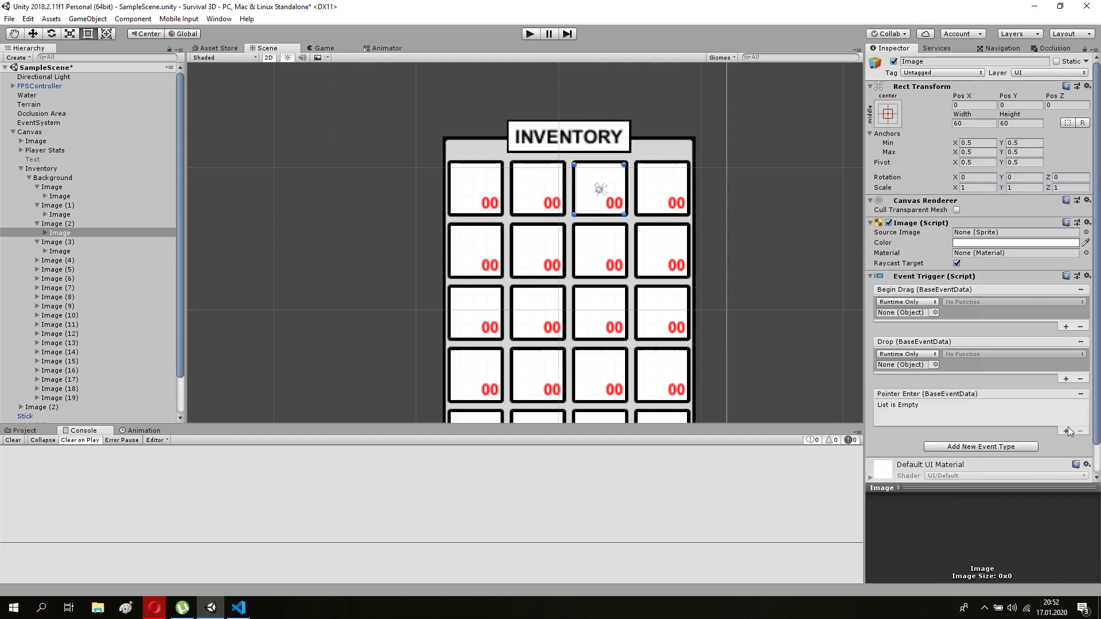
left_click(1065, 431)
- Target FPSController and map Begin Drag, Drop, Pointer Enter to Inventory StartDrag, Drop, Enter
left_click_drag(33, 84, 905, 313)
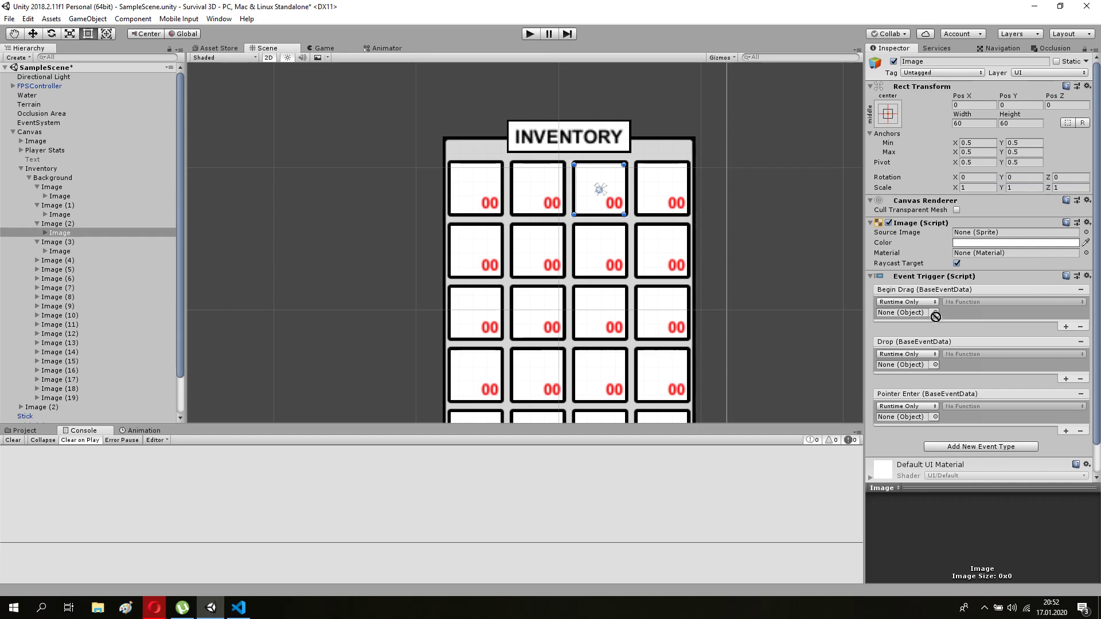
left_click_drag(49, 89, 905, 365)
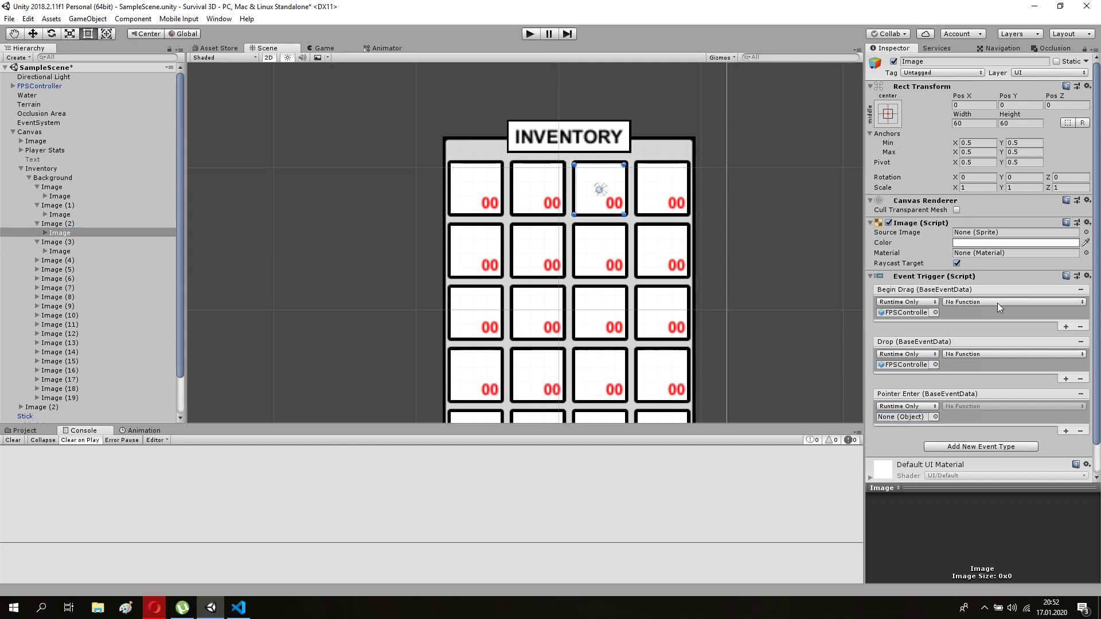
mouse_move(32, 87)
left_mouse_down()
mouse_move(923, 405)
mouse_move(912, 418)
left_mouse_up()
left_click(971, 302)
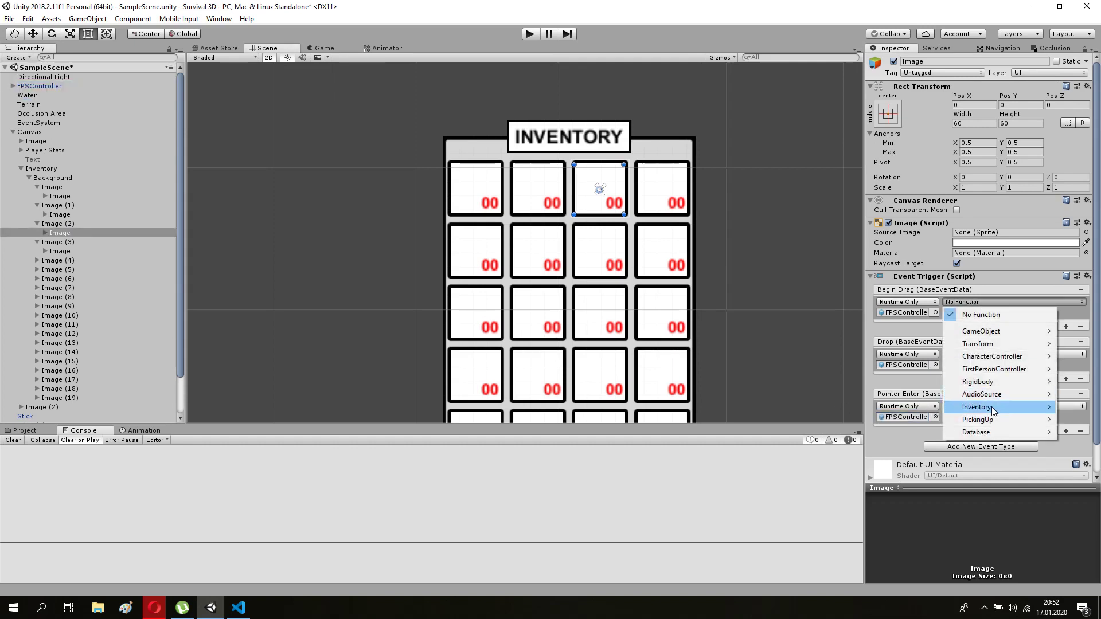
mouse_move(992, 407)
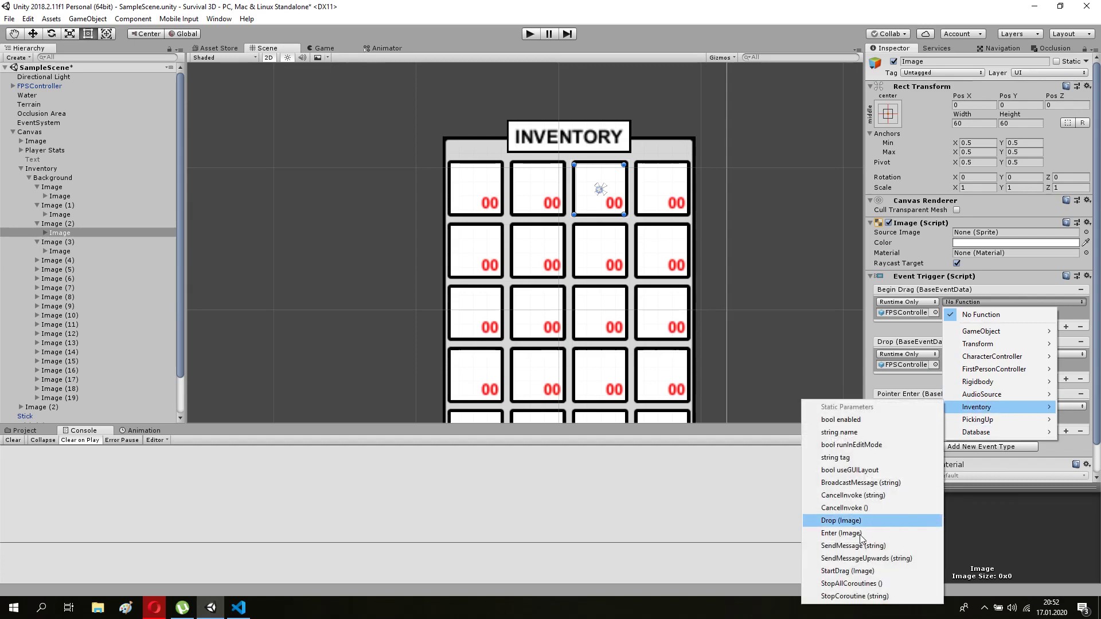
left_click(860, 572)
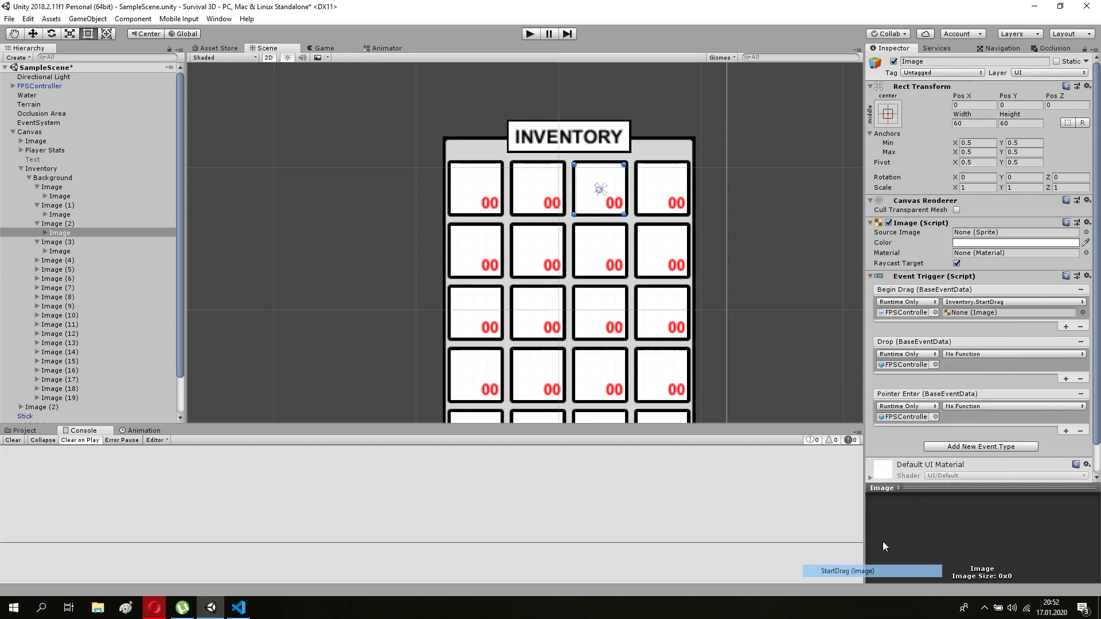
left_click(1004, 355)
mouse_move(991, 455)
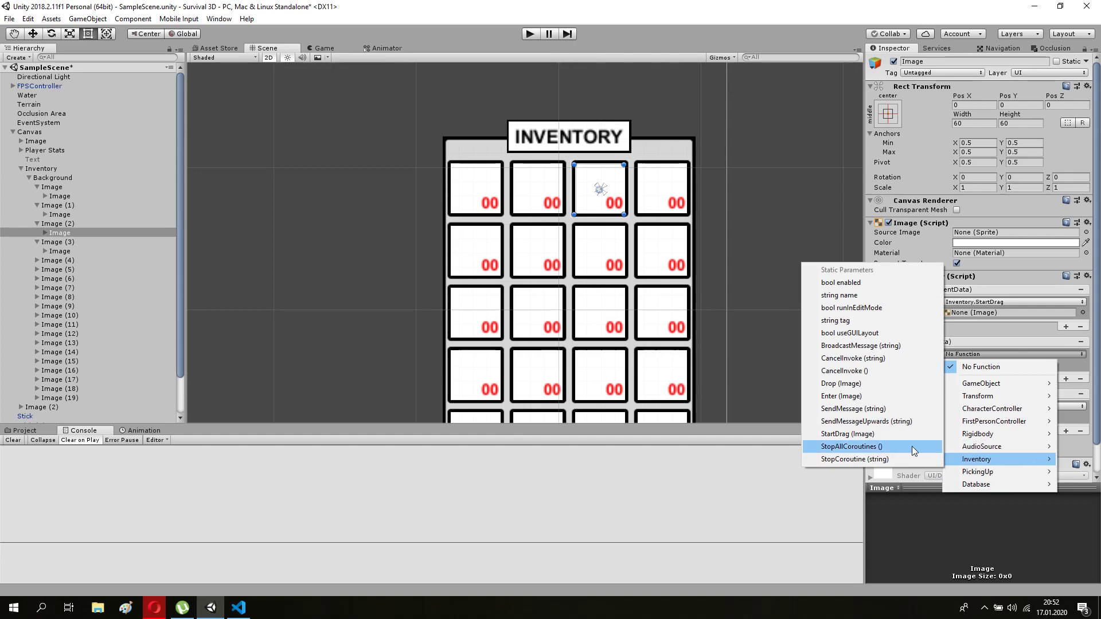
left_click(898, 384)
left_click(992, 406)
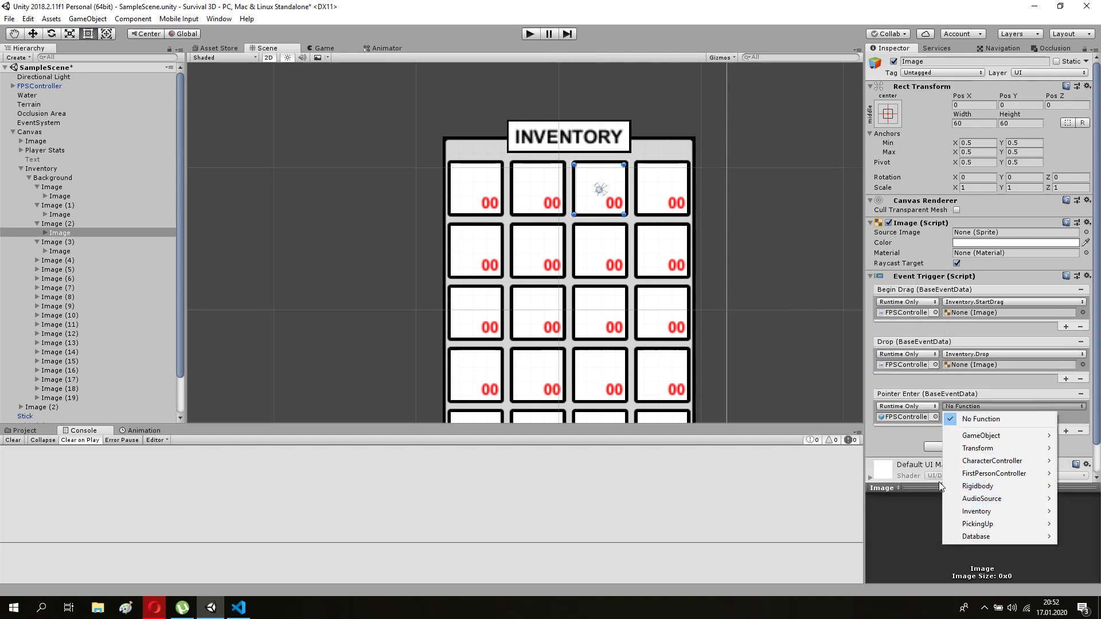
mouse_move(982, 518)
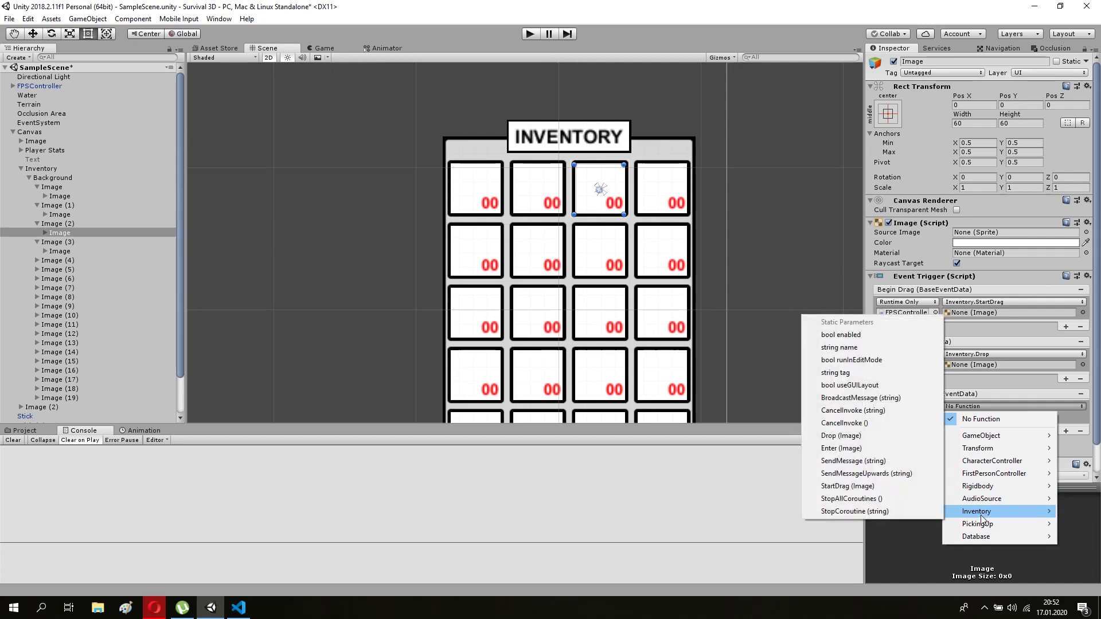
left_click(884, 450)
- Pass the third slot's Image as the parameter of the Enter, Drop and StartDrag calls
left_click_drag(123, 234, 992, 419)
left_click_drag(59, 233, 1009, 365)
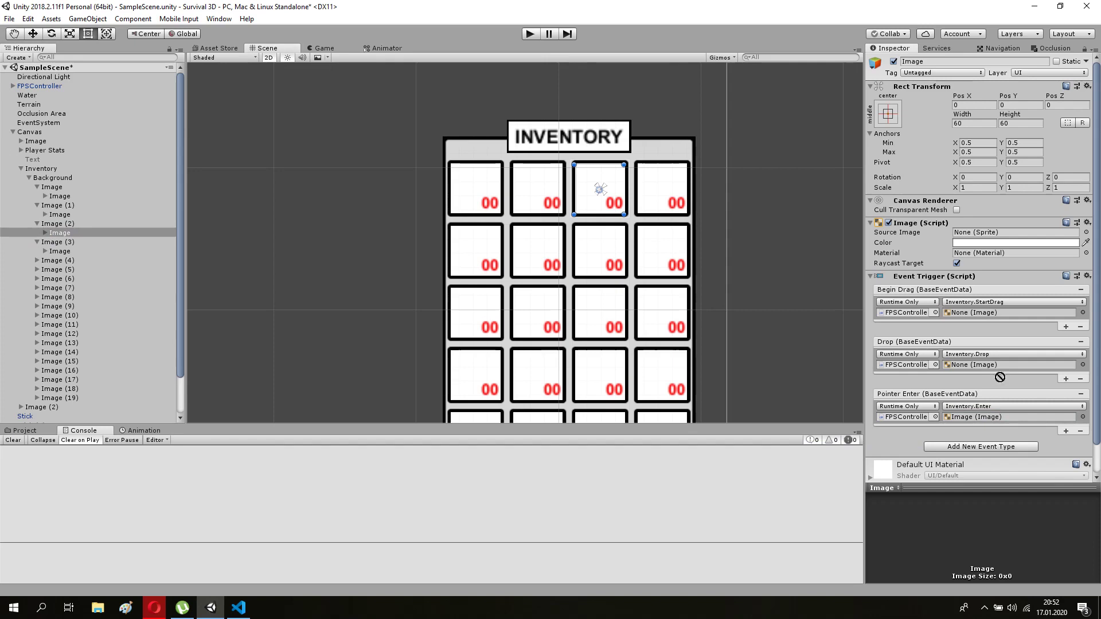
left_click_drag(948, 320, 952, 313)
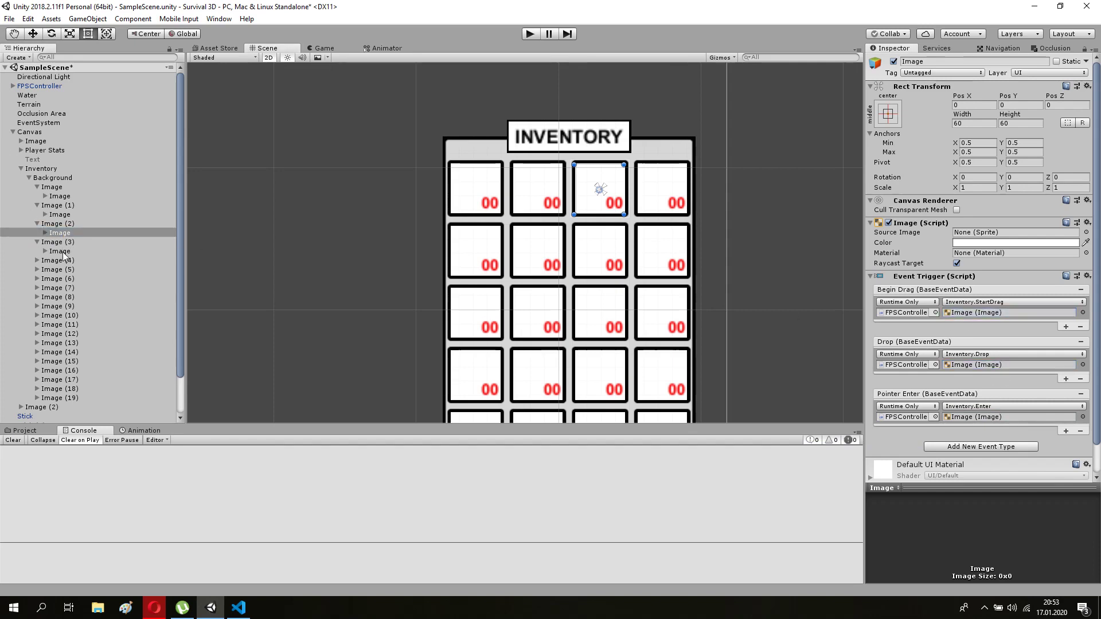
left_click(60, 251)
- Add an Event Trigger to the fourth slot image with Begin Drag, Drop and Pointer Enter events
left_click(944, 315)
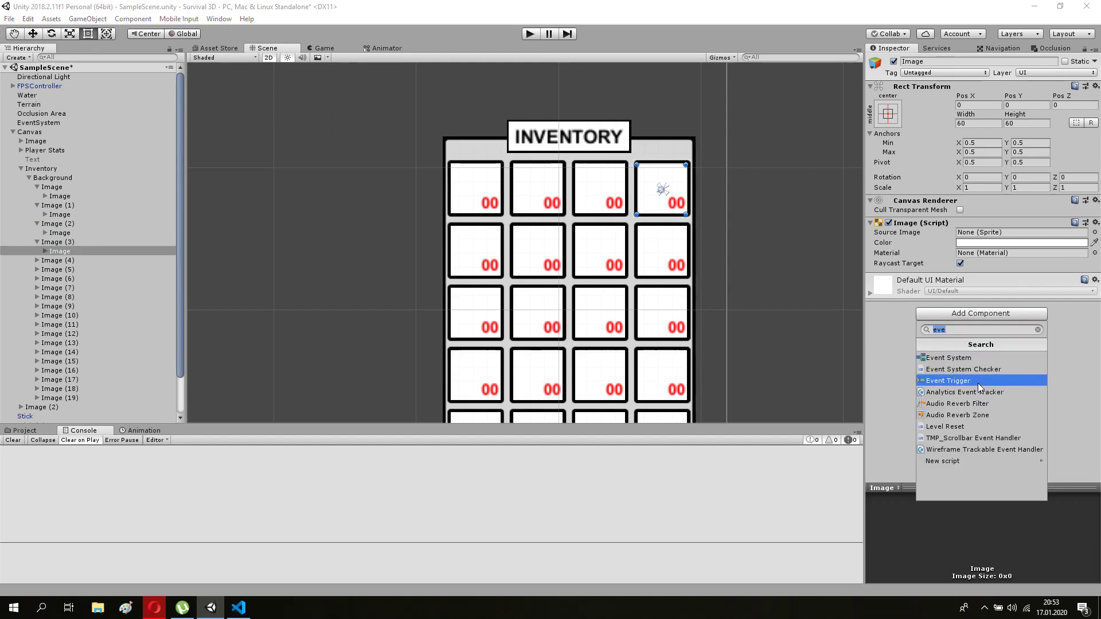
left_click(979, 383)
left_click(981, 291)
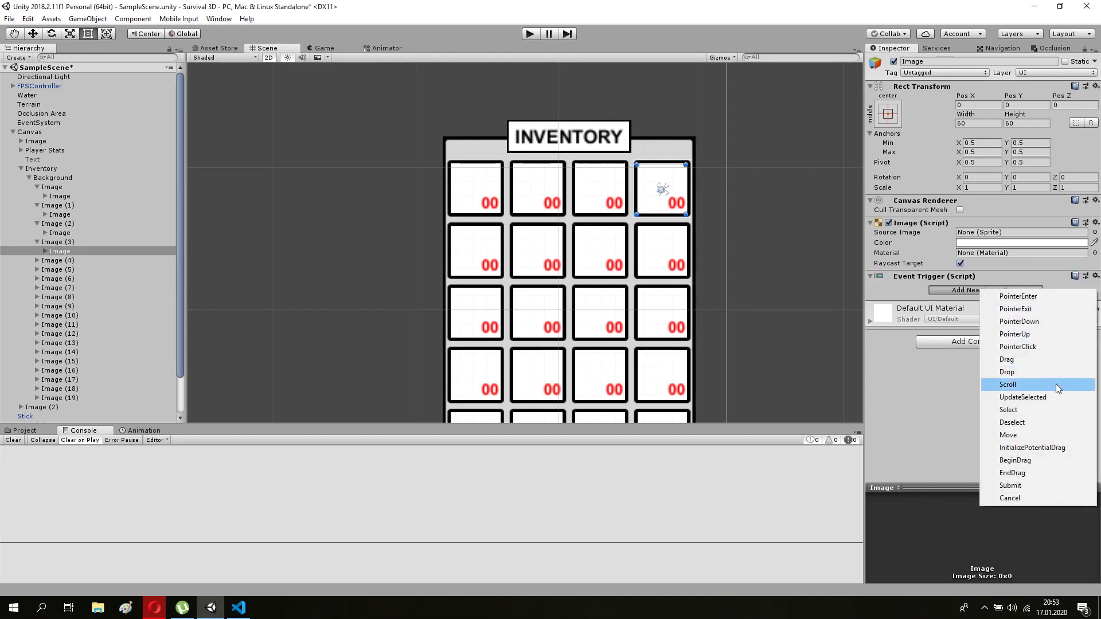
left_click(1031, 462)
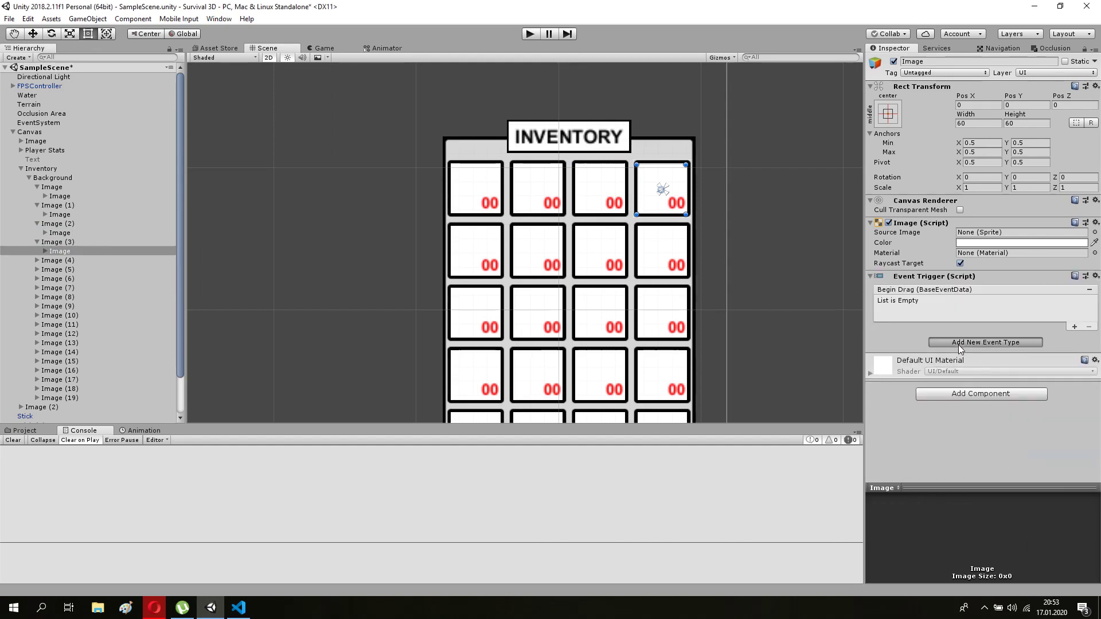
left_click(1006, 343)
left_click(1012, 431)
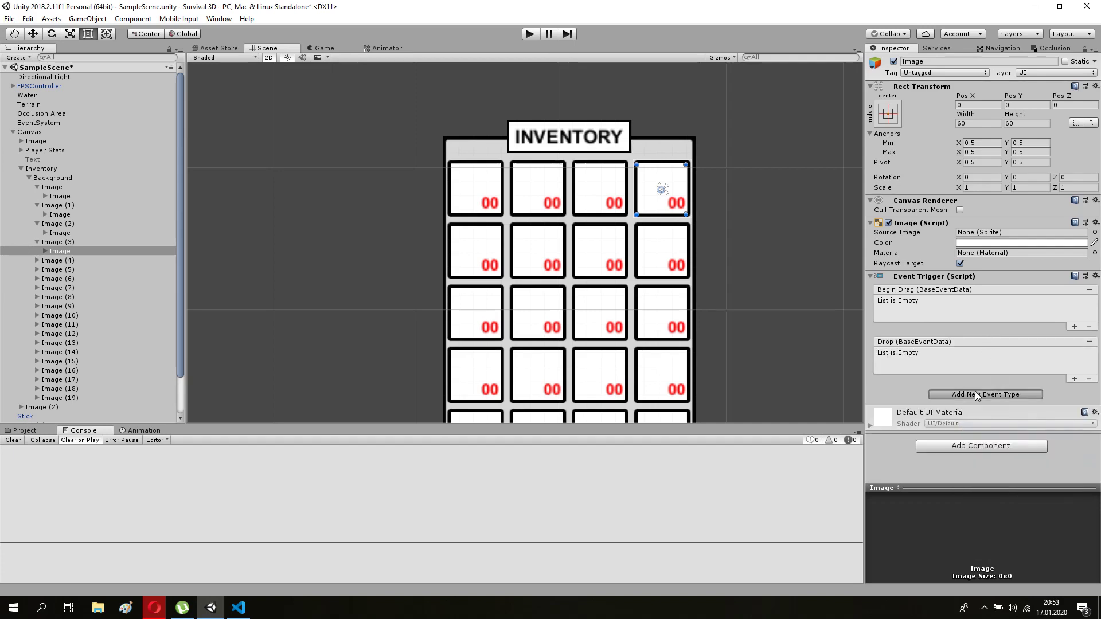
left_click(978, 394)
left_click(999, 185)
- Add a callback to each event and assign FPSController as its target
left_click(1065, 326)
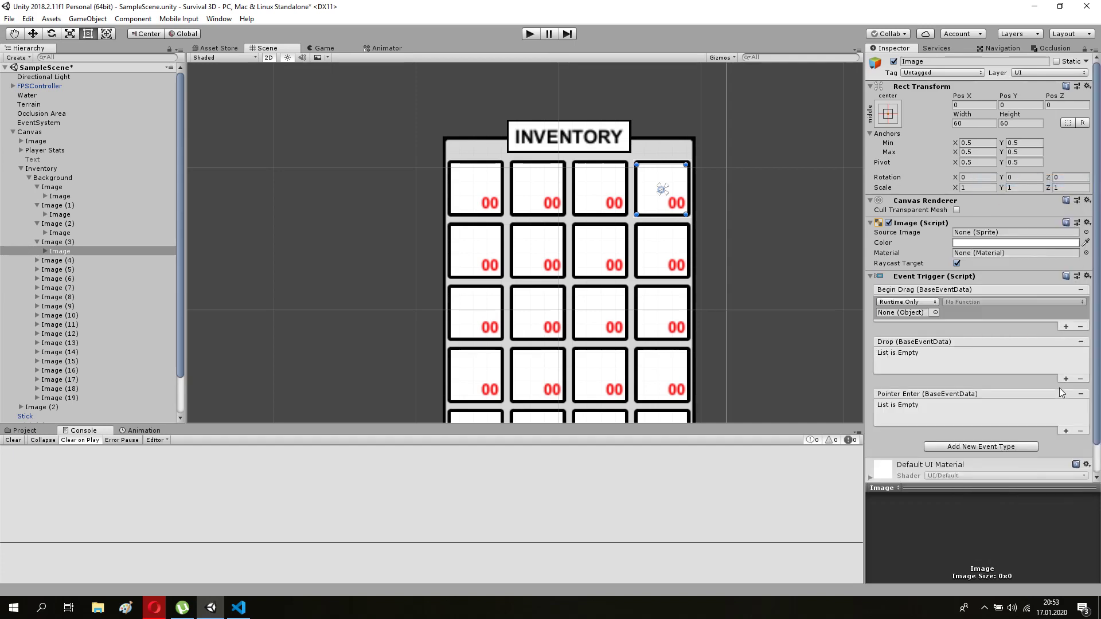
left_click(1065, 379)
left_click(1065, 432)
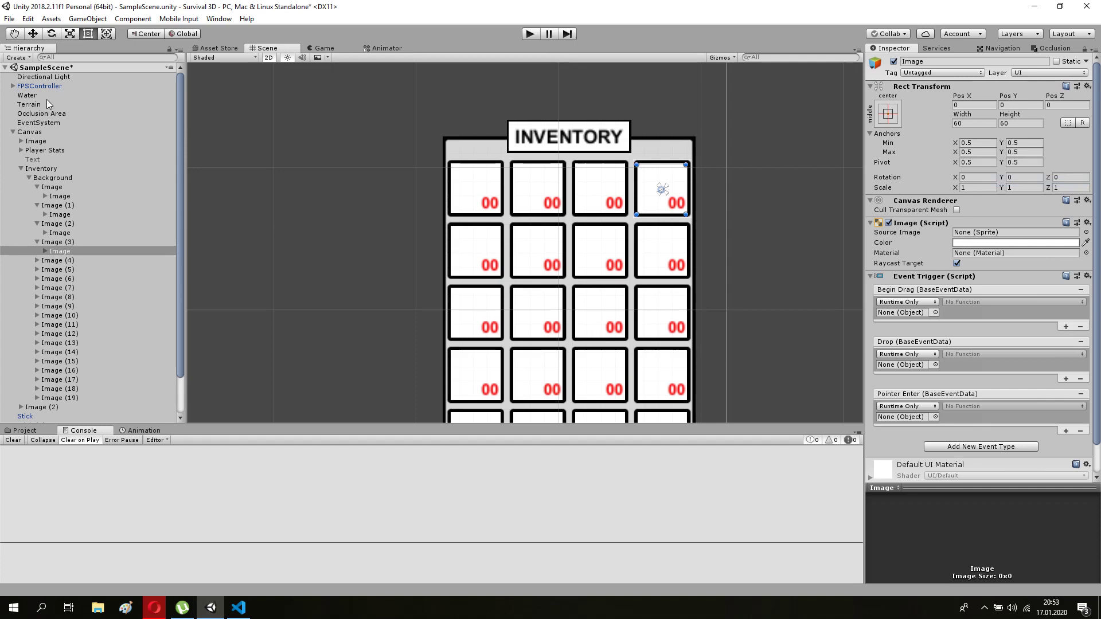
mouse_move(47, 90)
left_mouse_down()
mouse_move(834, 328)
mouse_move(890, 314)
left_mouse_up()
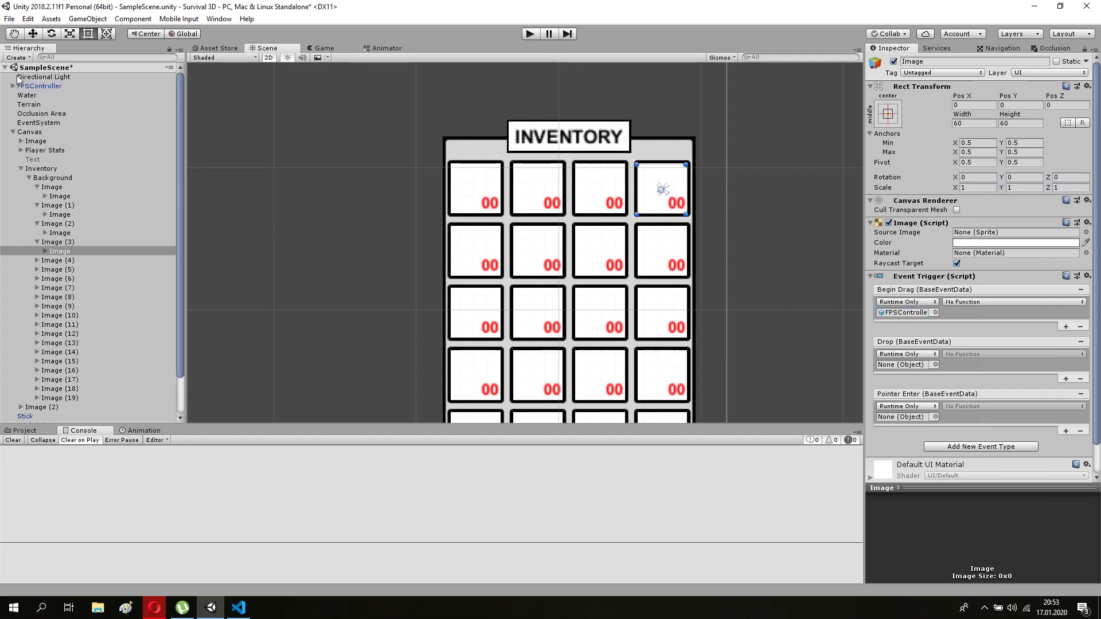
mouse_move(34, 90)
left_mouse_down()
mouse_move(869, 399)
mouse_move(903, 369)
left_mouse_up()
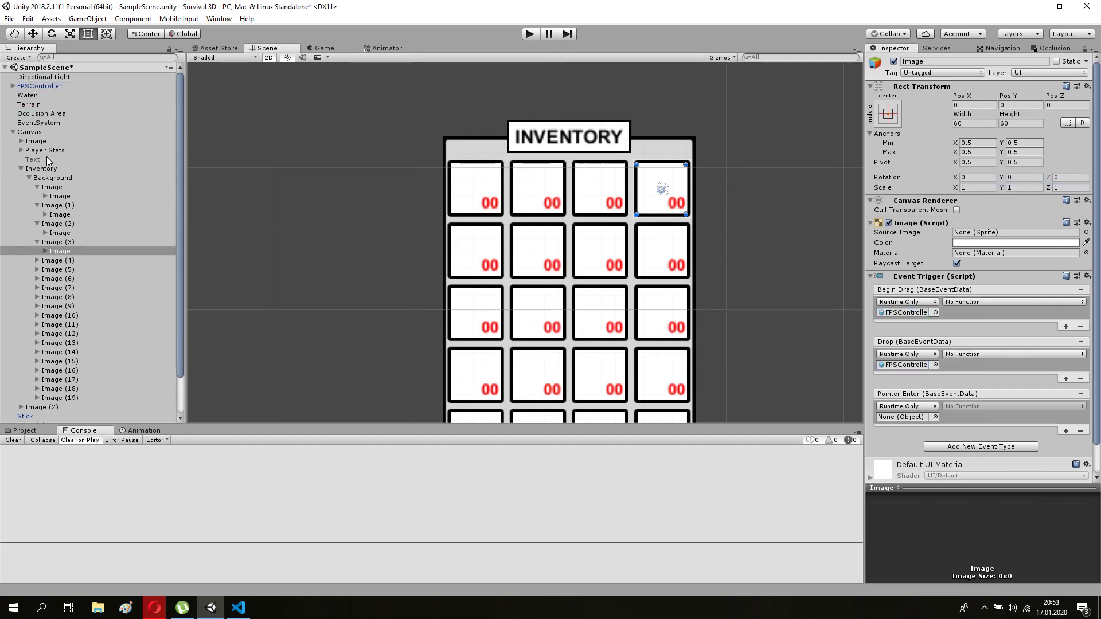
left_click_drag(41, 88, 906, 417)
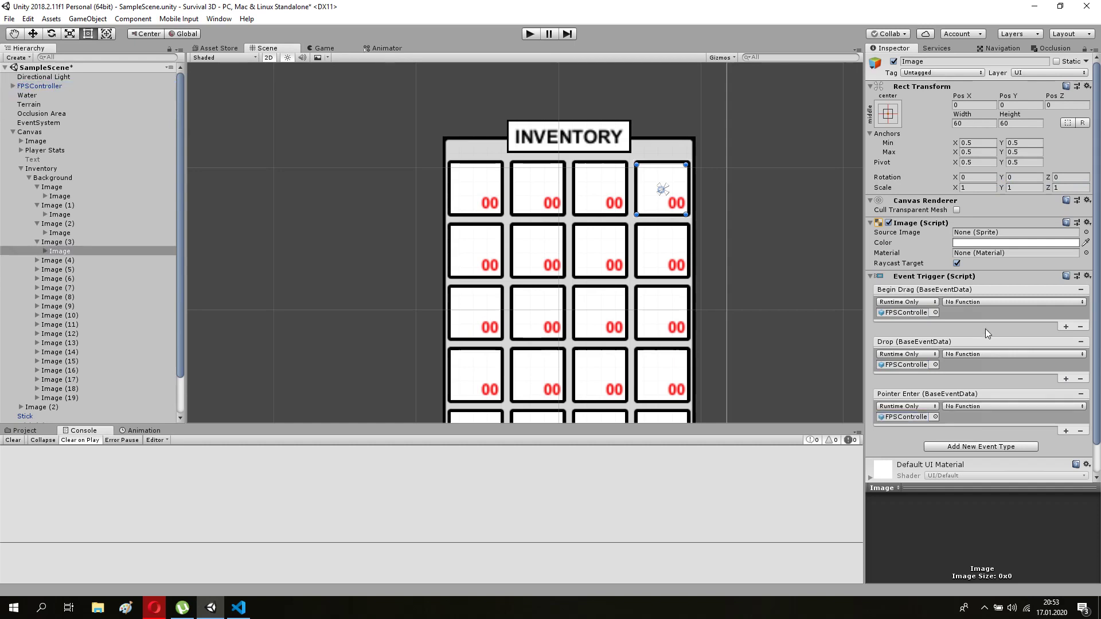
- Make the events call Inventory.StartDrag, Drop and Enter, passing the slot image to StartDrag
left_click(975, 302)
mouse_move(1004, 407)
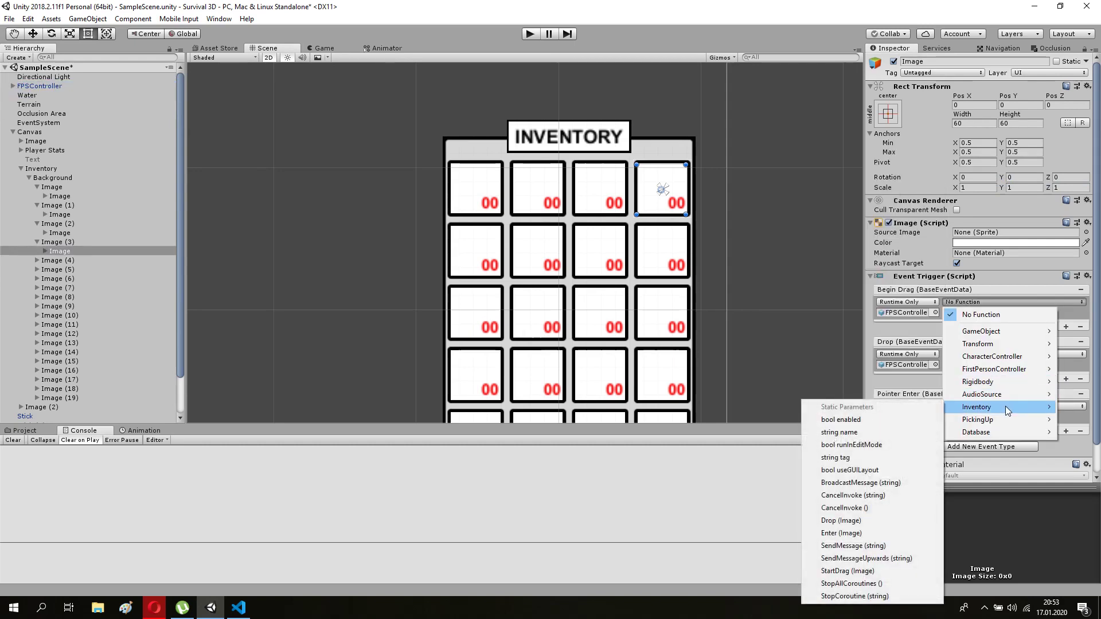
left_click(872, 571)
left_click(982, 355)
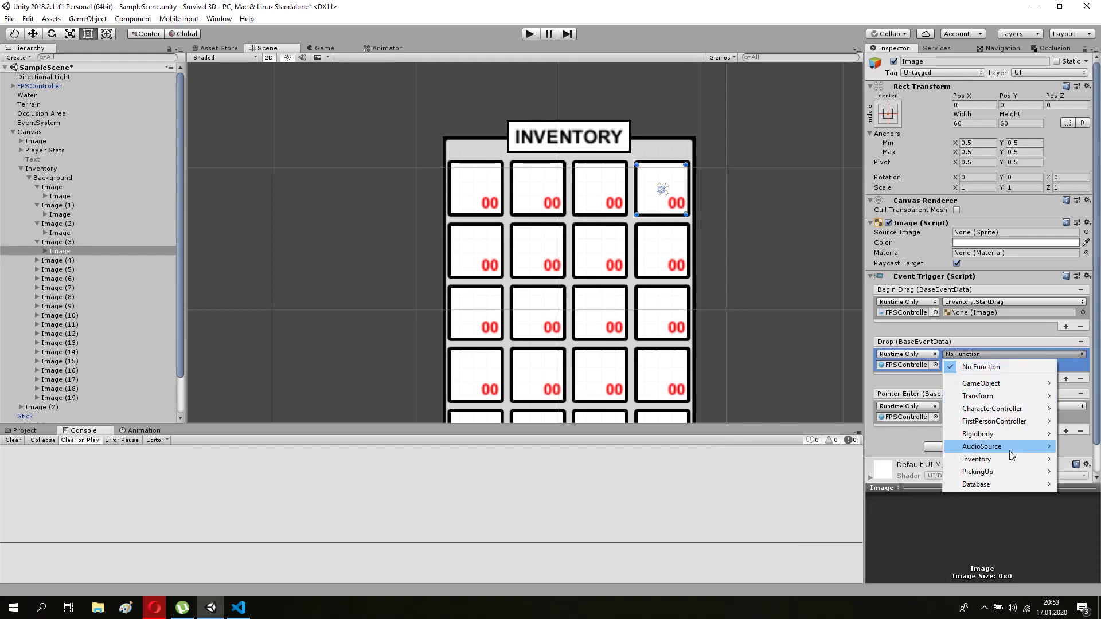
mouse_move(1003, 460)
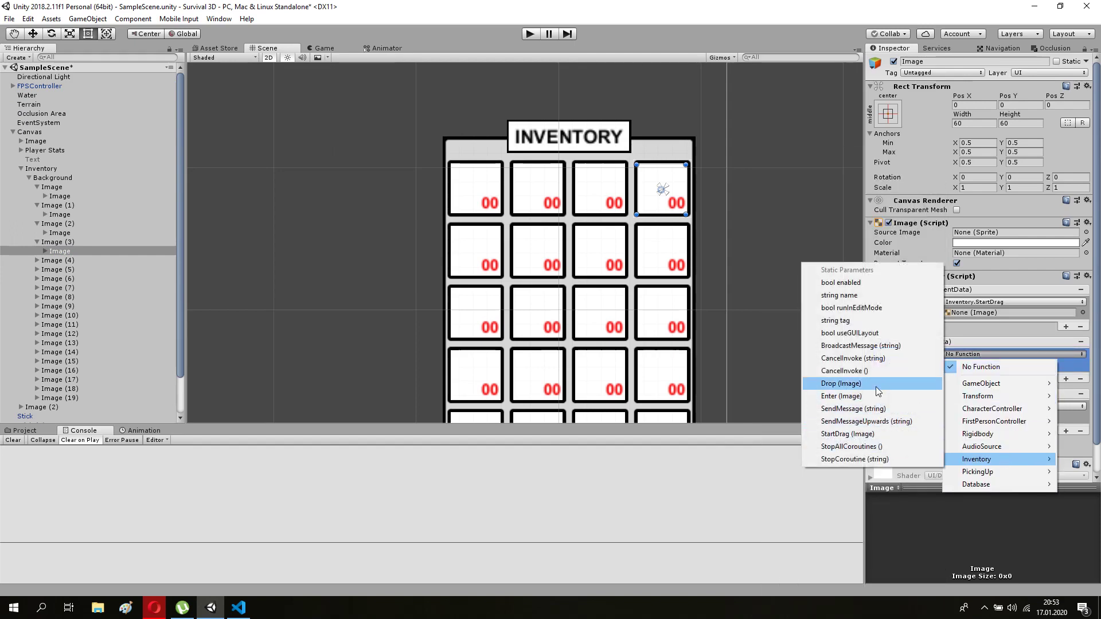
left_click(877, 384)
left_click(982, 407)
mouse_move(998, 517)
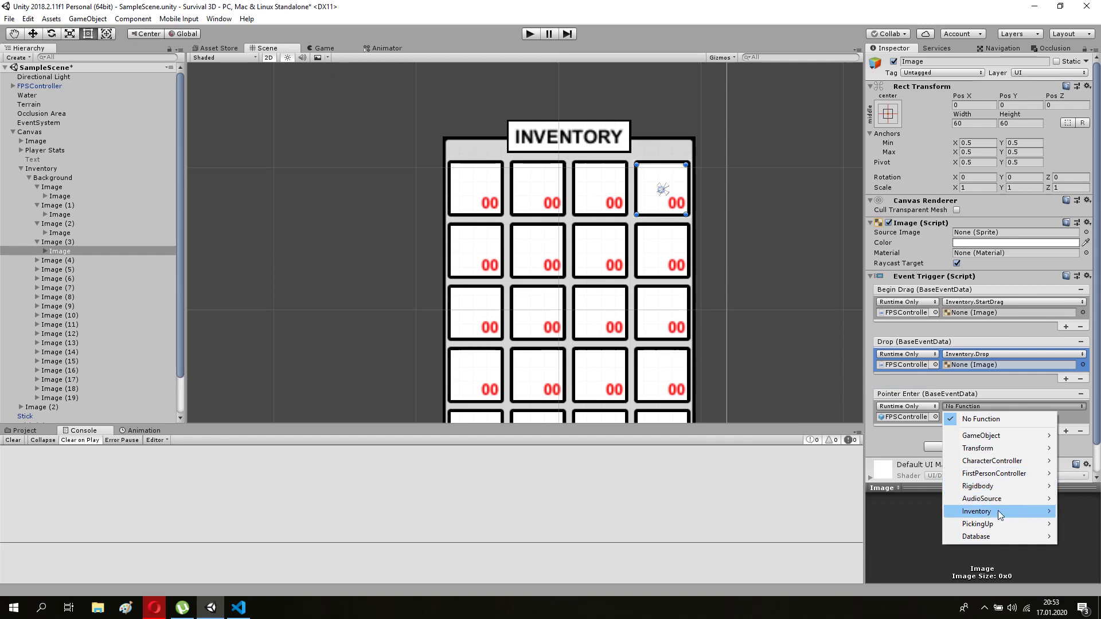
left_click(842, 448)
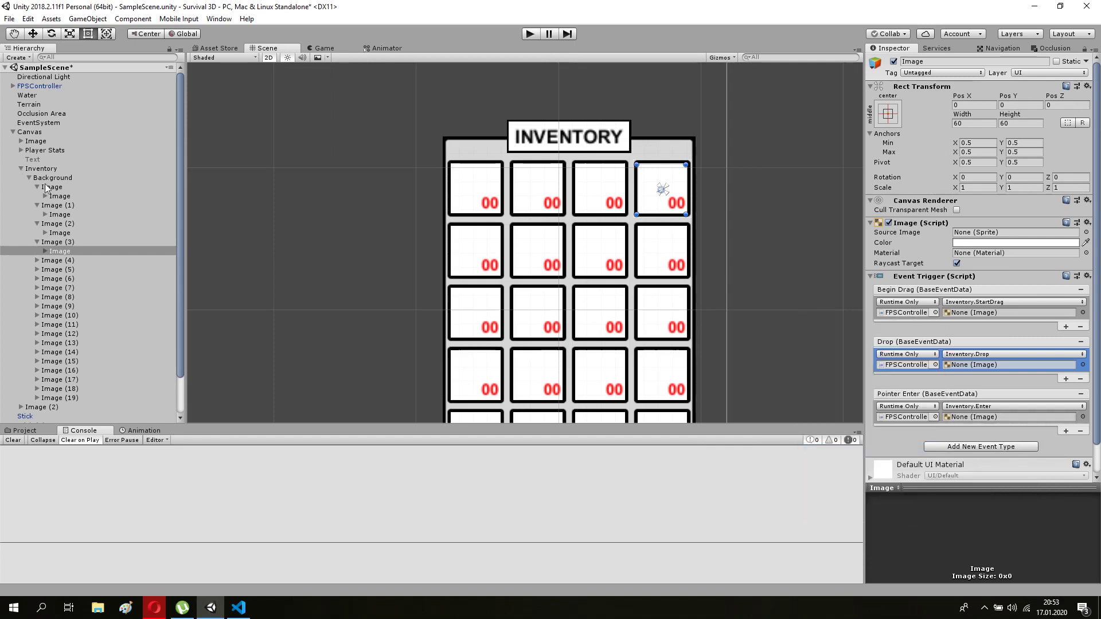
mouse_move(56, 250)
left_mouse_down()
mouse_move(1010, 312)
mouse_move(993, 372)
left_mouse_up()
- Pass the slot image as the argument of the Pointer Enter call
left_click_drag(83, 251, 979, 418)
scroll(482, 195, "down", 3)
left_click(392, 235)
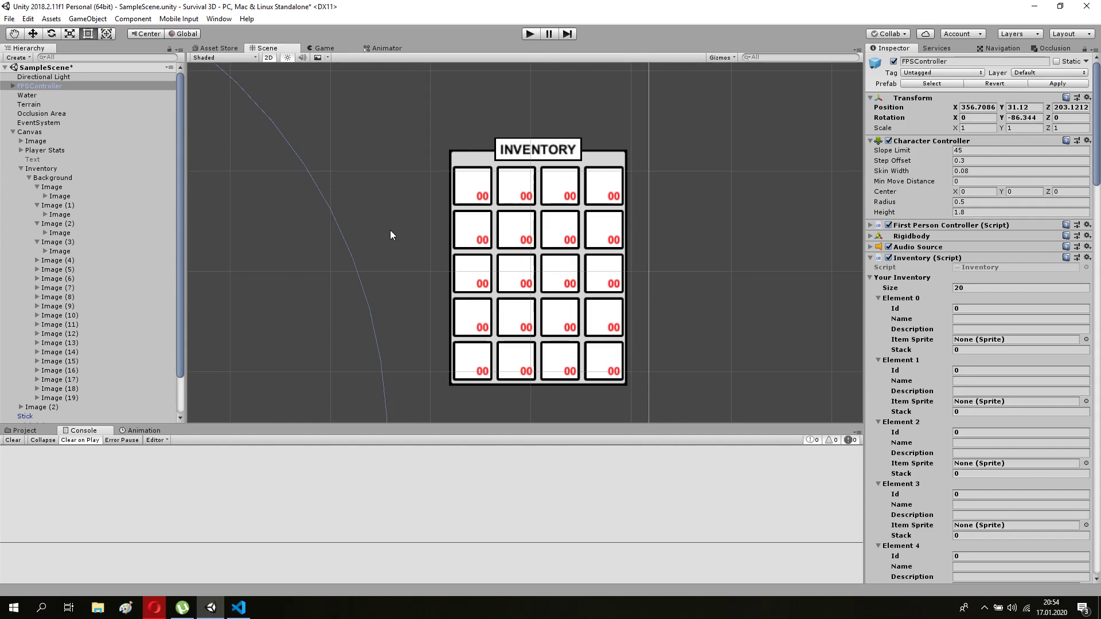
- On FPSController's Inventory component, set the Dragged Item list size to 1
left_click(62, 93)
left_click(50, 87)
scroll(921, 235, "down", 10)
scroll(911, 238, "down", 10)
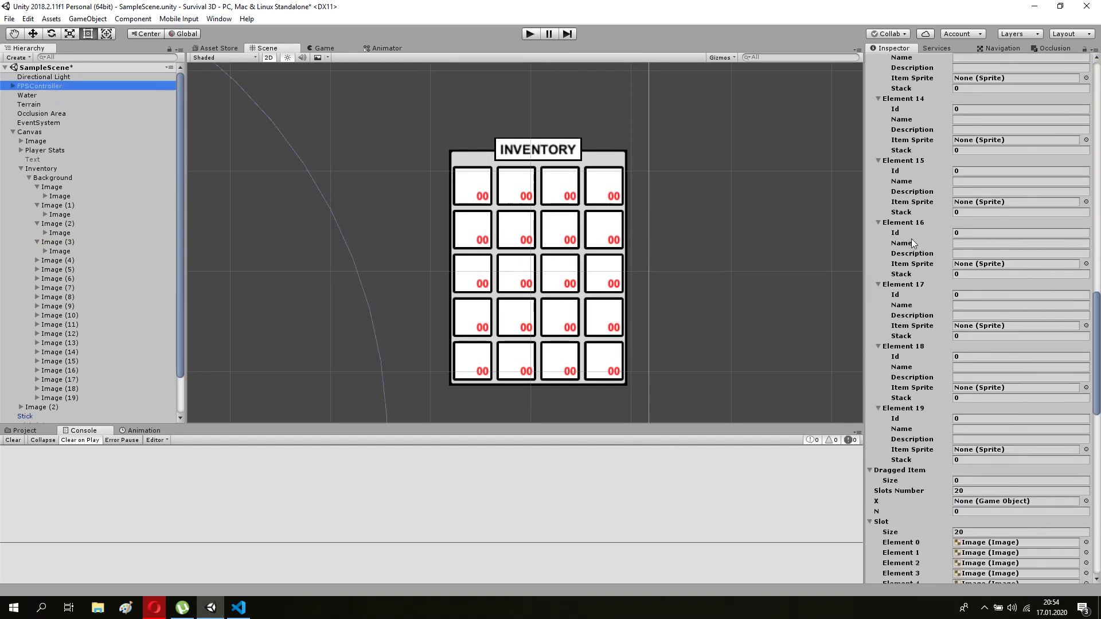
scroll(911, 239, "down", 10)
scroll(900, 255, "down", 2)
scroll(899, 256, "down", 6)
scroll(900, 256, "up", 10)
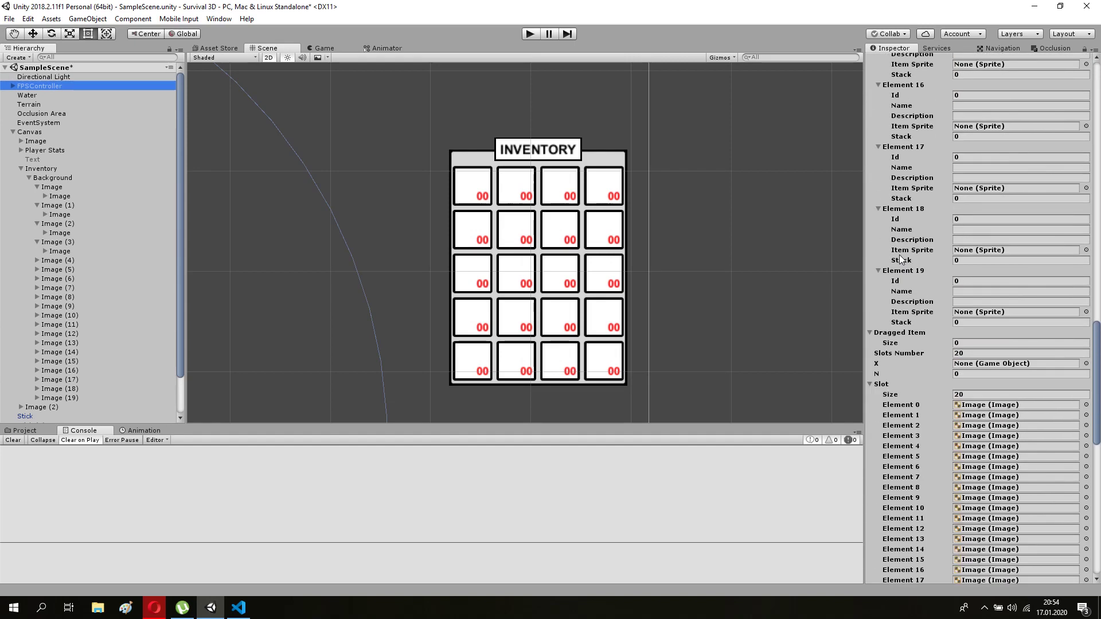
left_click(881, 336)
left_click(881, 337)
left_click(974, 344)
type("1")
key("Return")
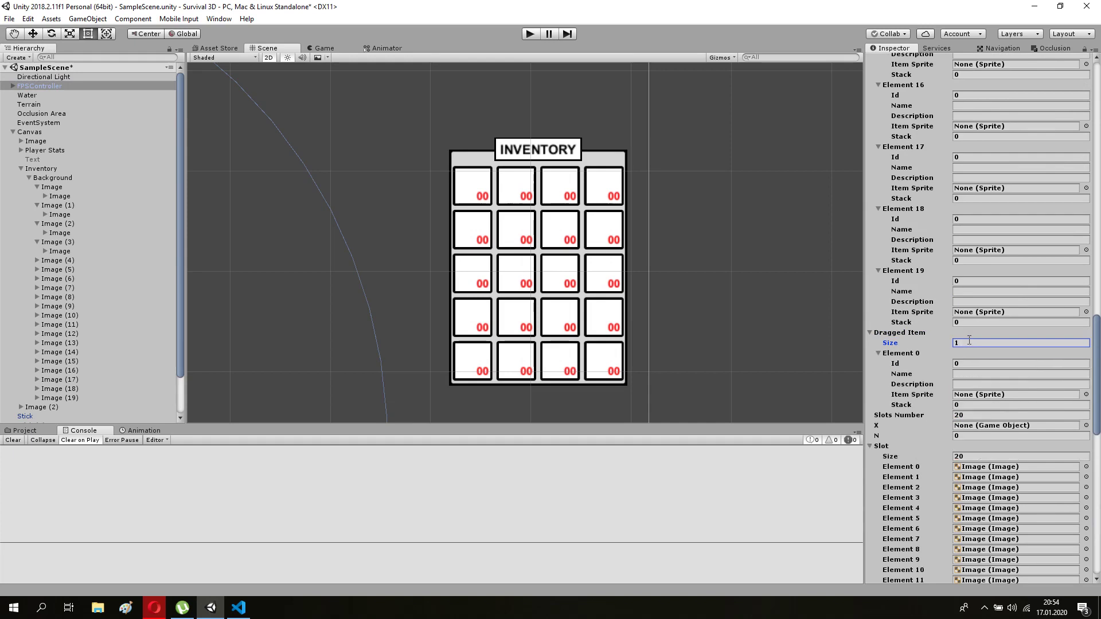
- Start the playtest and walk along the path picking up sticks with E
left_click(532, 34)
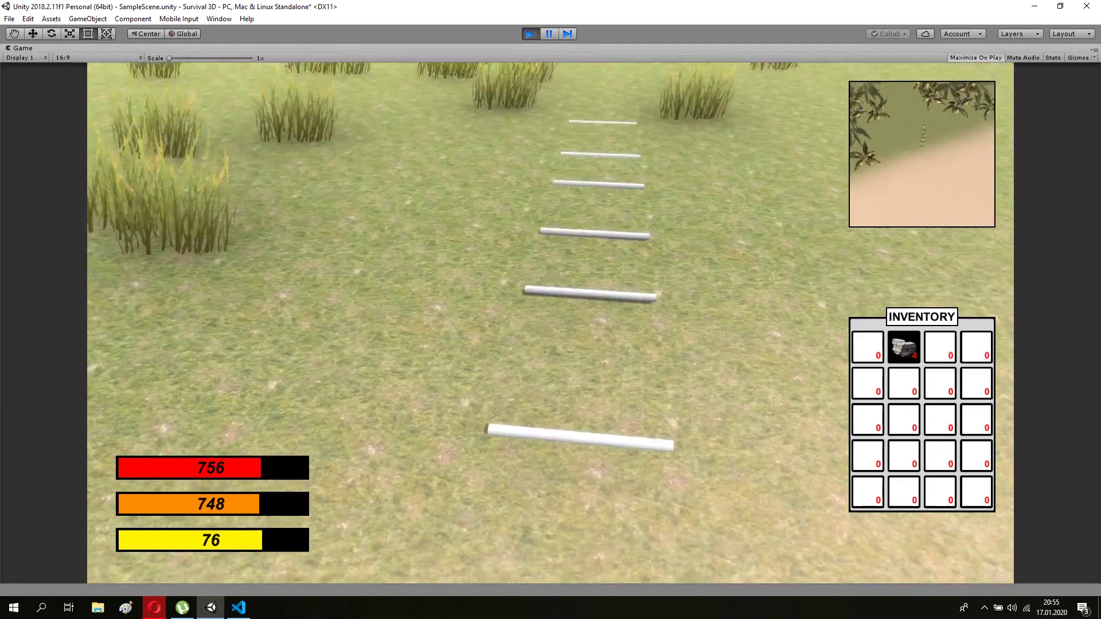
key("w")
key("e")
key("w")
key("e")
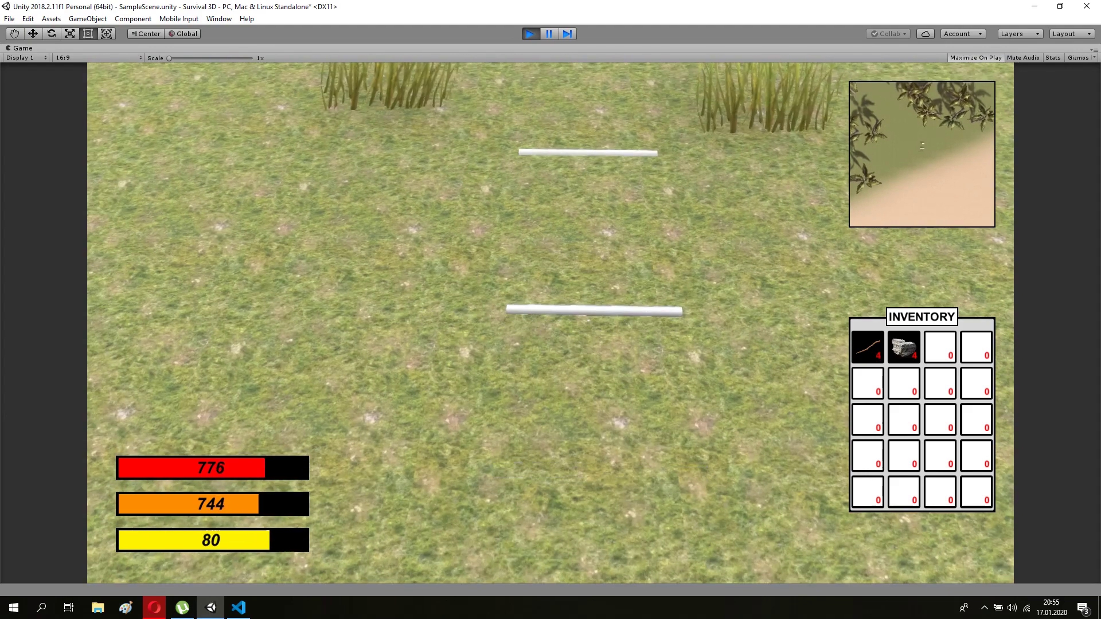
key("w")
key("e")
key("e")
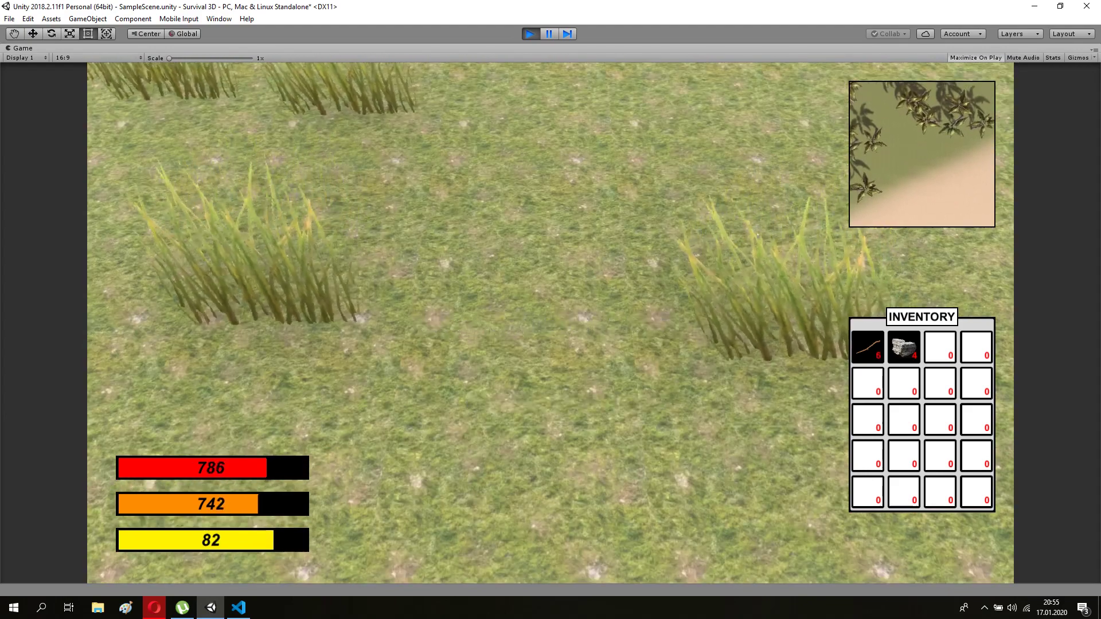
key("w")
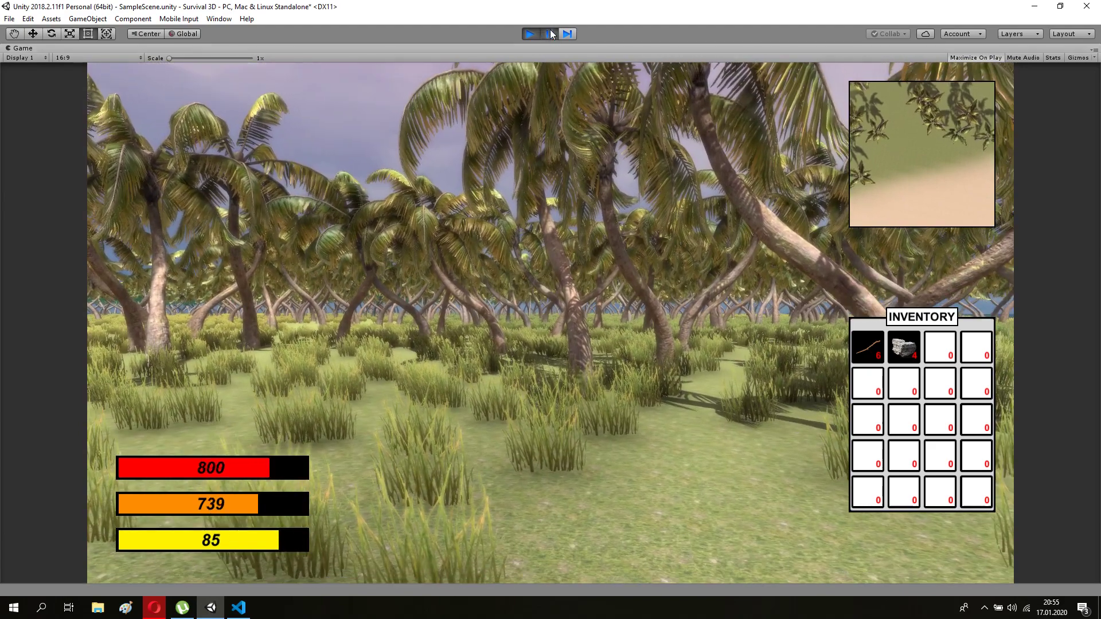
- Pause the game, clear the Console and select FPSController
left_click(550, 33)
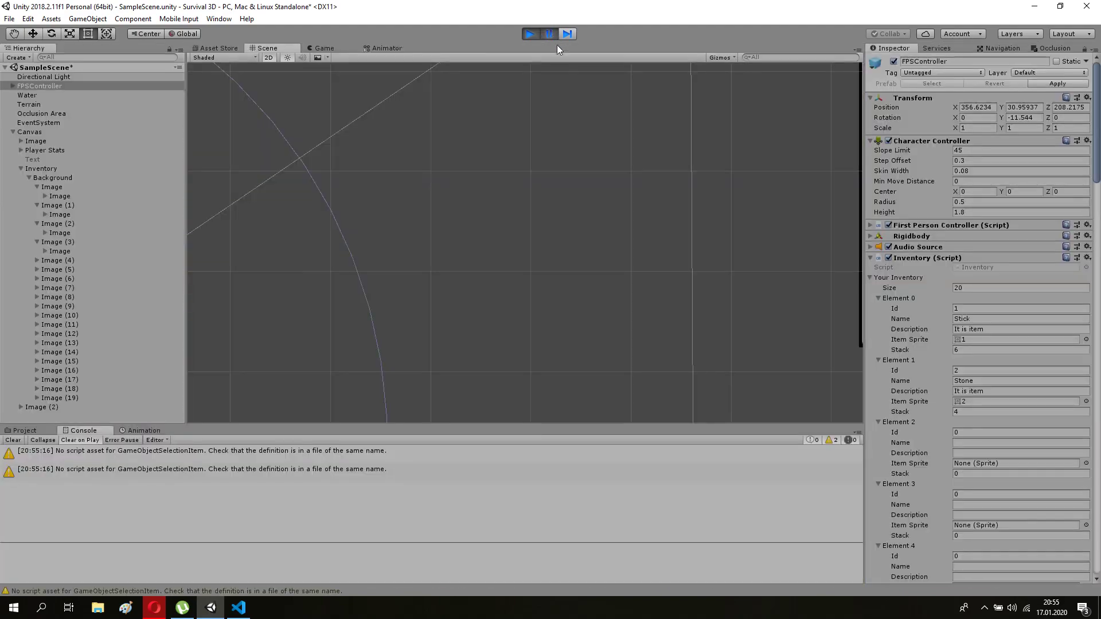
left_click(13, 441)
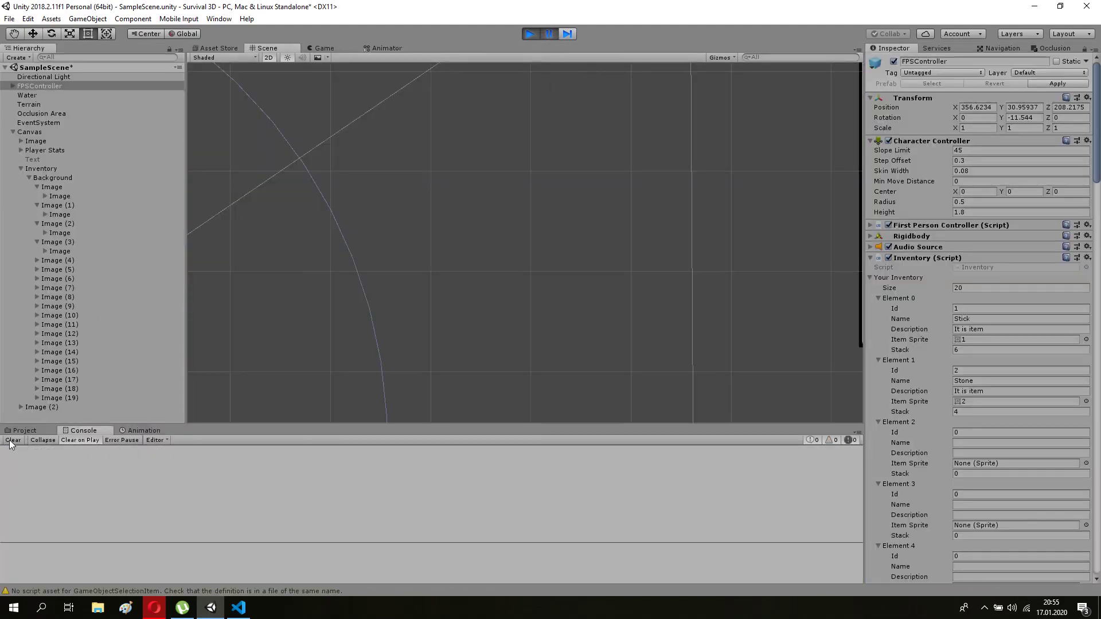
left_click(41, 87)
- Drag the stick and stone icons between inventory slots so they swap places
left_click(889, 226)
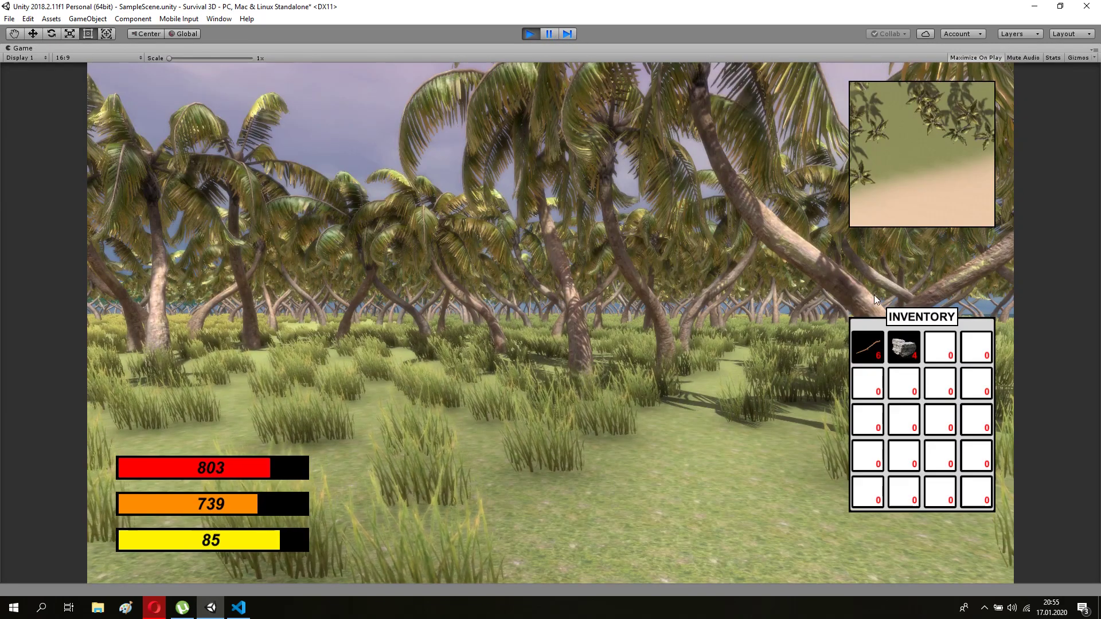
mouse_move(941, 349)
left_mouse_down()
mouse_move(979, 351)
mouse_move(905, 347)
mouse_move(977, 350)
left_mouse_up()
left_click_drag(904, 347, 868, 347)
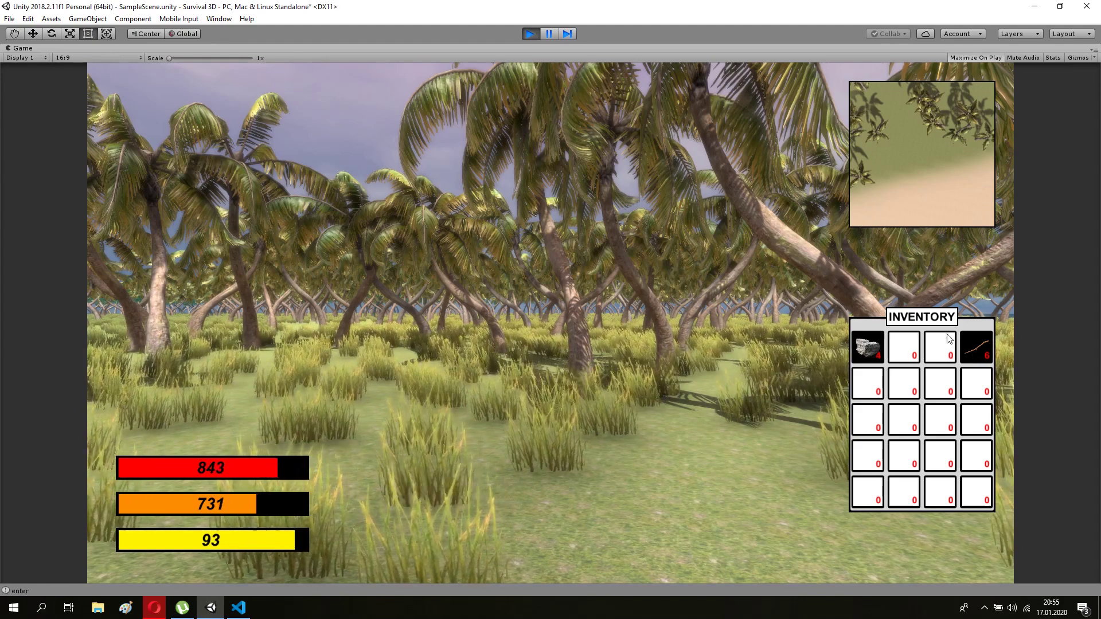
mouse_move(977, 349)
left_mouse_down()
mouse_move(906, 347)
mouse_move(977, 347)
left_mouse_up()
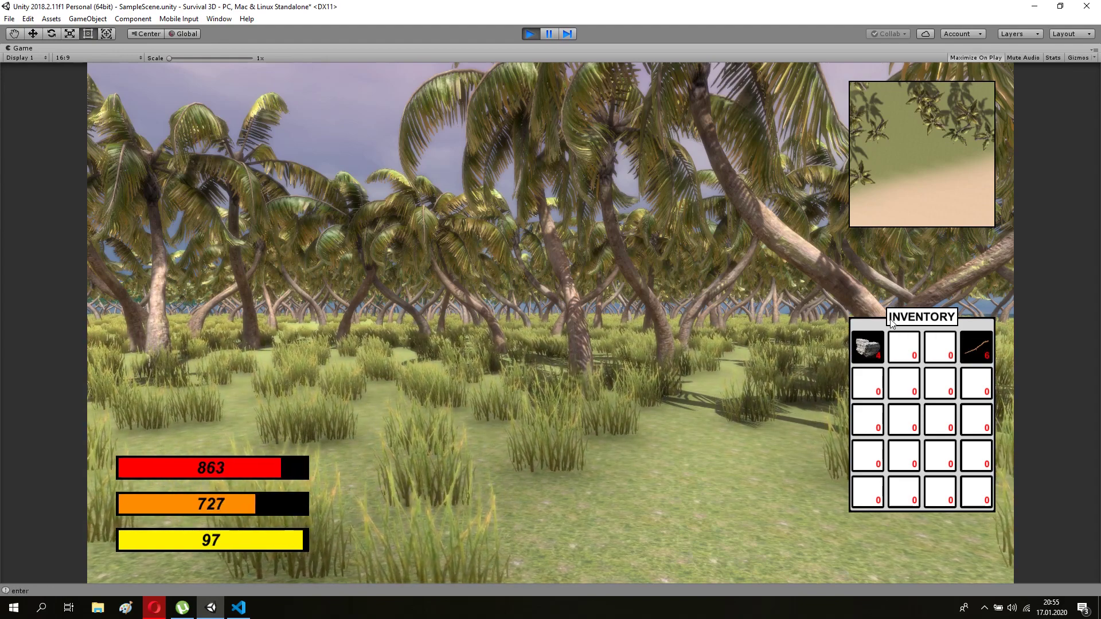
mouse_move(867, 347)
left_mouse_down()
mouse_move(973, 346)
mouse_move(941, 346)
left_mouse_up()
left_click_drag(868, 347, 905, 345)
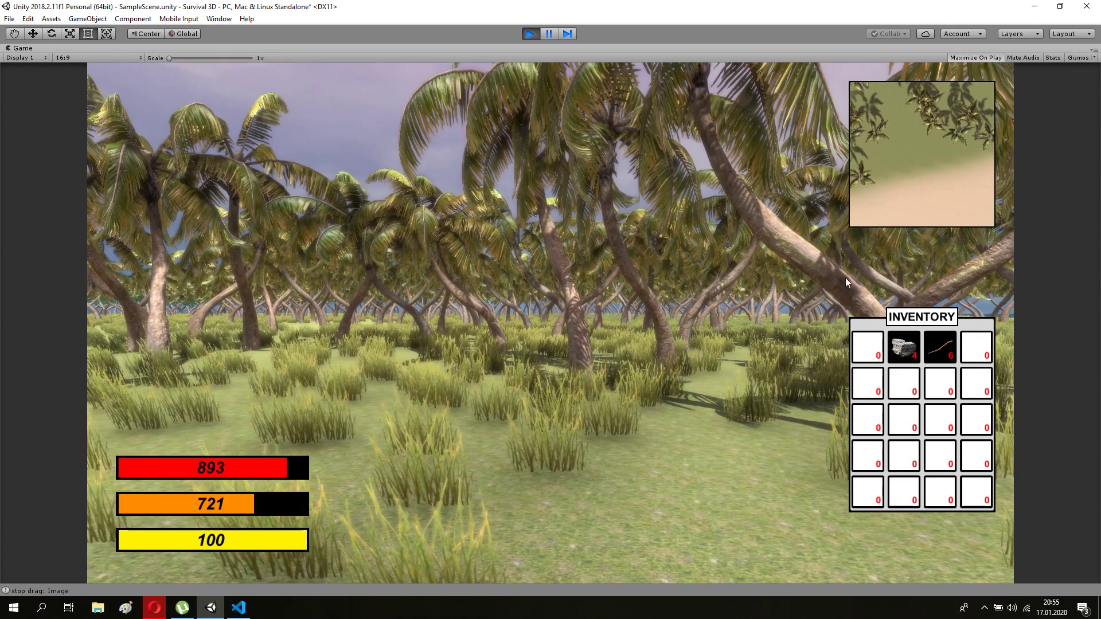
- Stop the playtest, clear the Console and bring up Inventory.cs
left_click(531, 32)
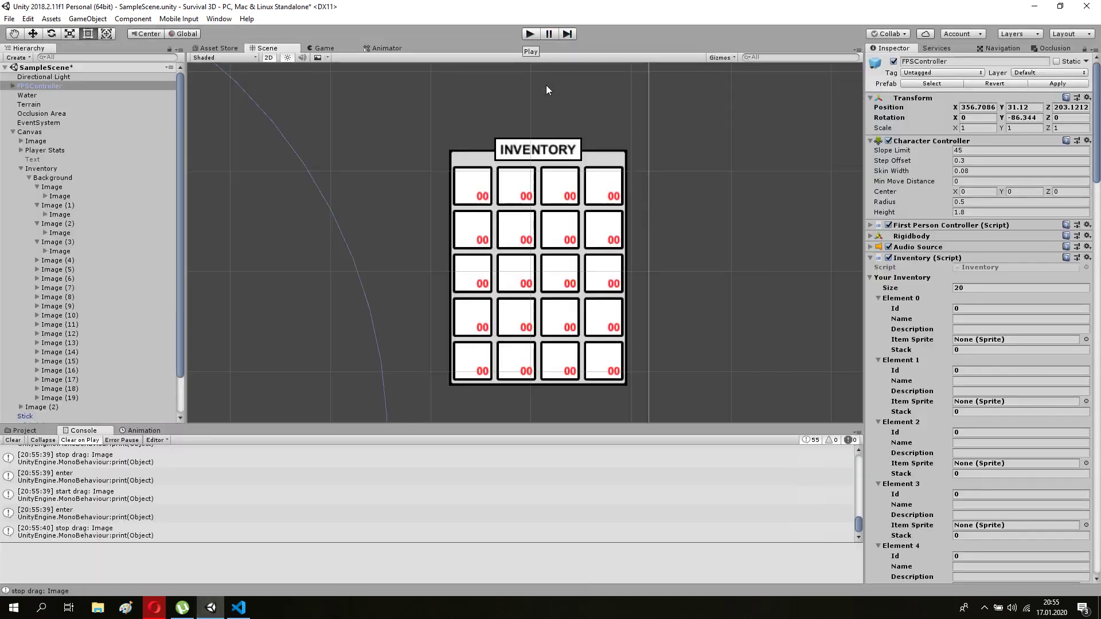
left_click(12, 441)
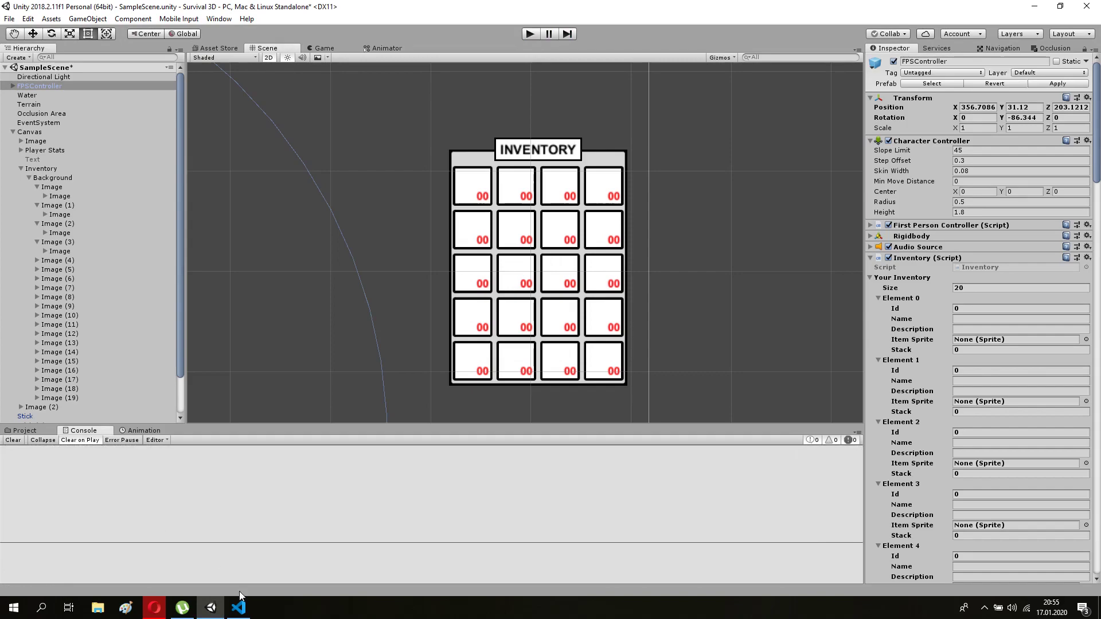
left_click(240, 597)
scroll(294, 257, "up", 10)
scroll(293, 257, "up", 10)
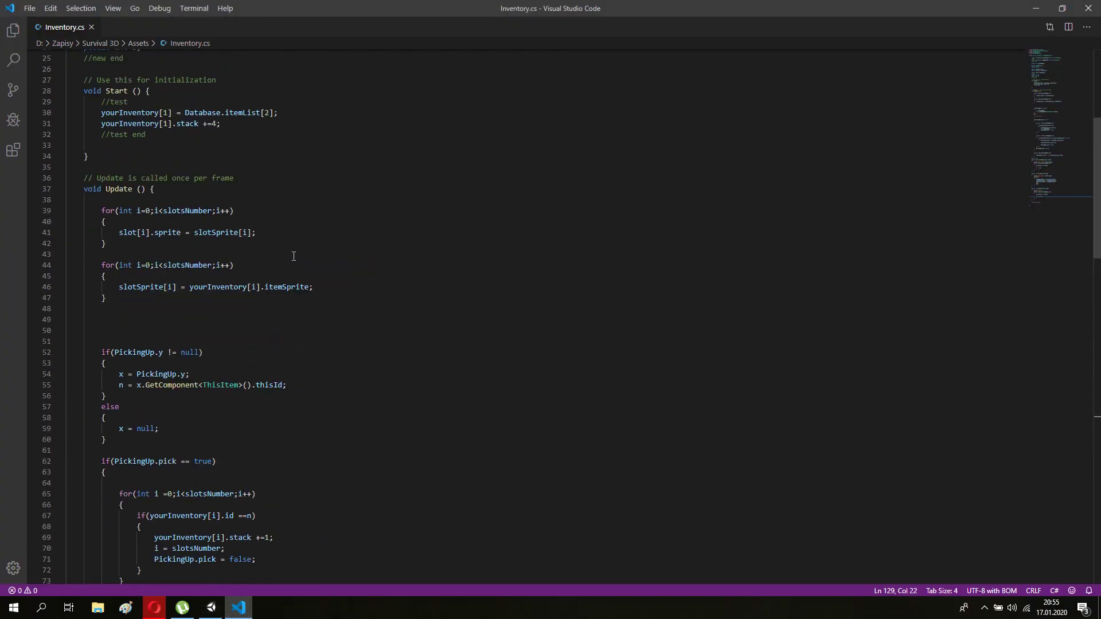
scroll(294, 257, "up", 8)
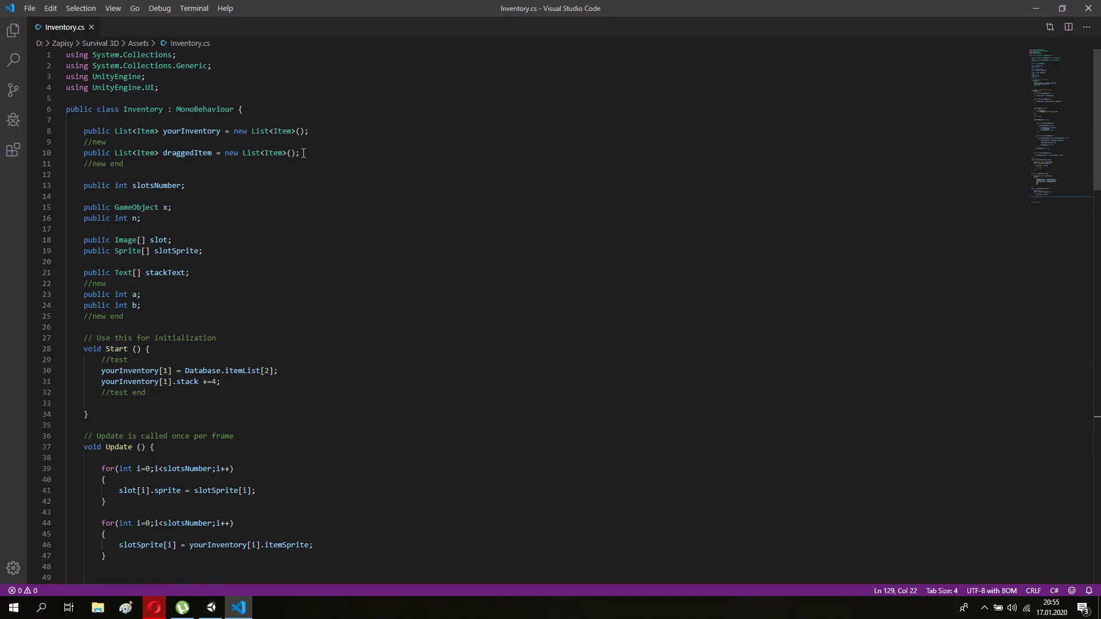
left_click_drag(303, 152, 82, 152)
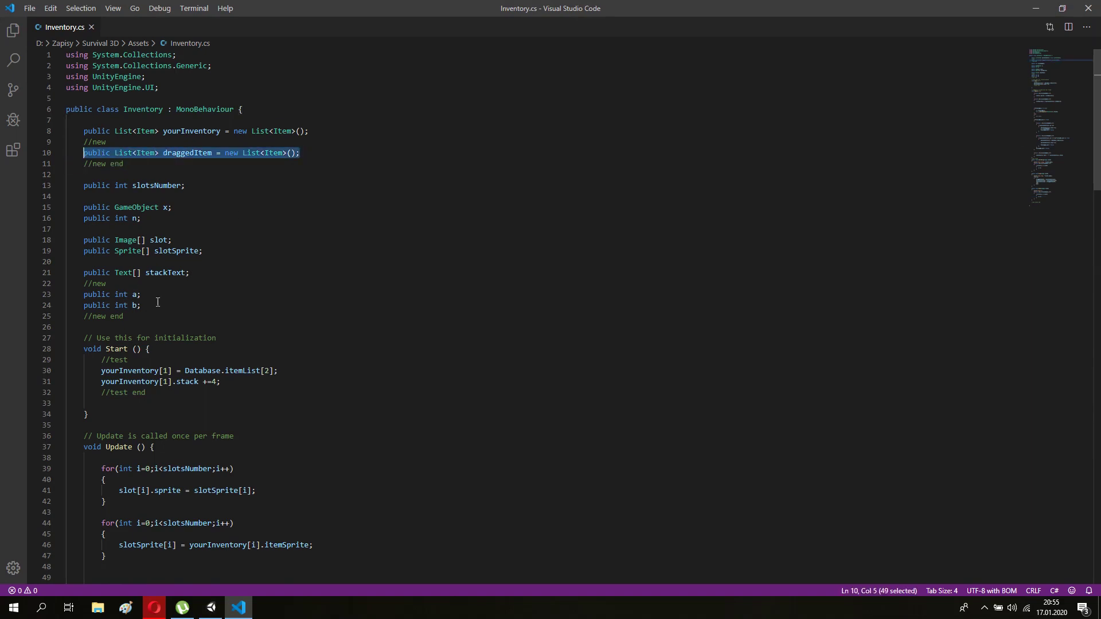
left_click_drag(144, 306, 89, 295)
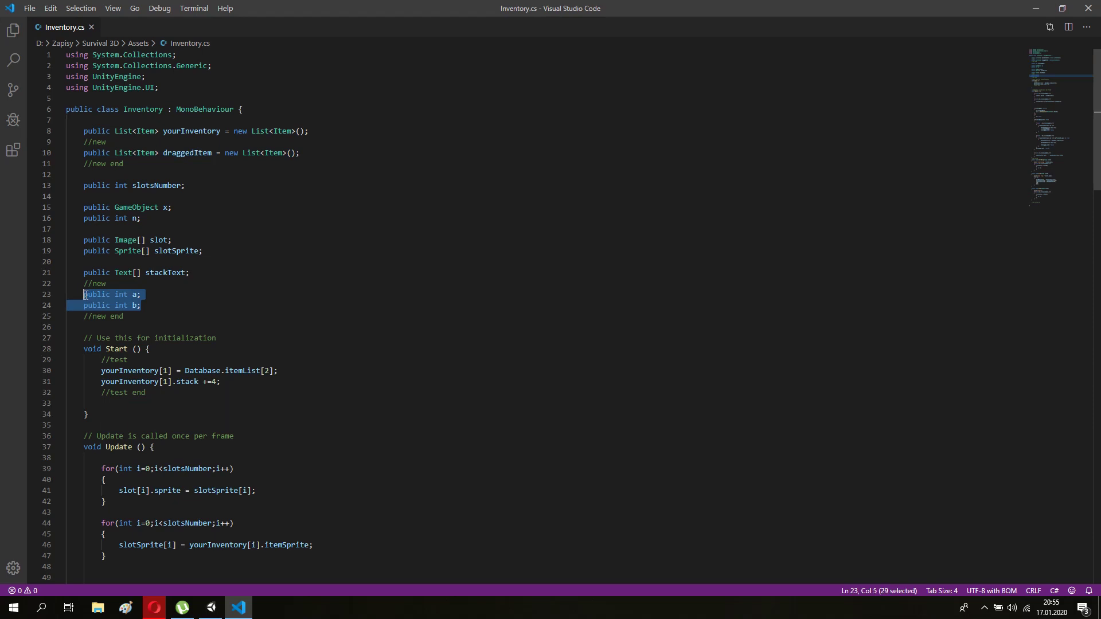
left_click_drag(220, 385, 102, 370)
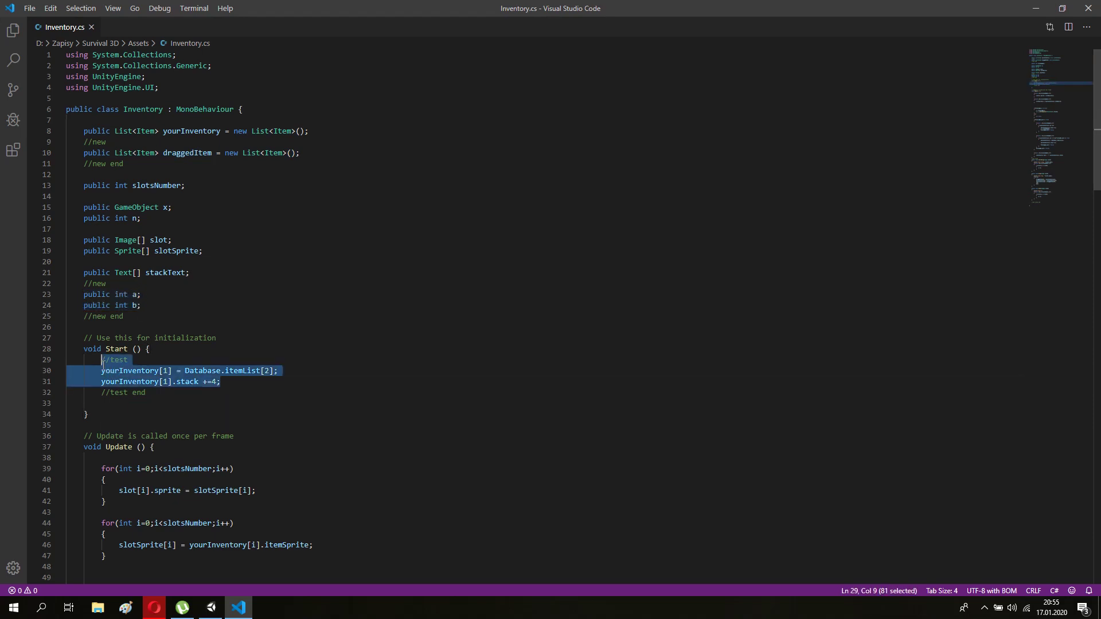
scroll(258, 277, "down", 6)
scroll(259, 277, "down", 7)
scroll(258, 277, "down", 12)
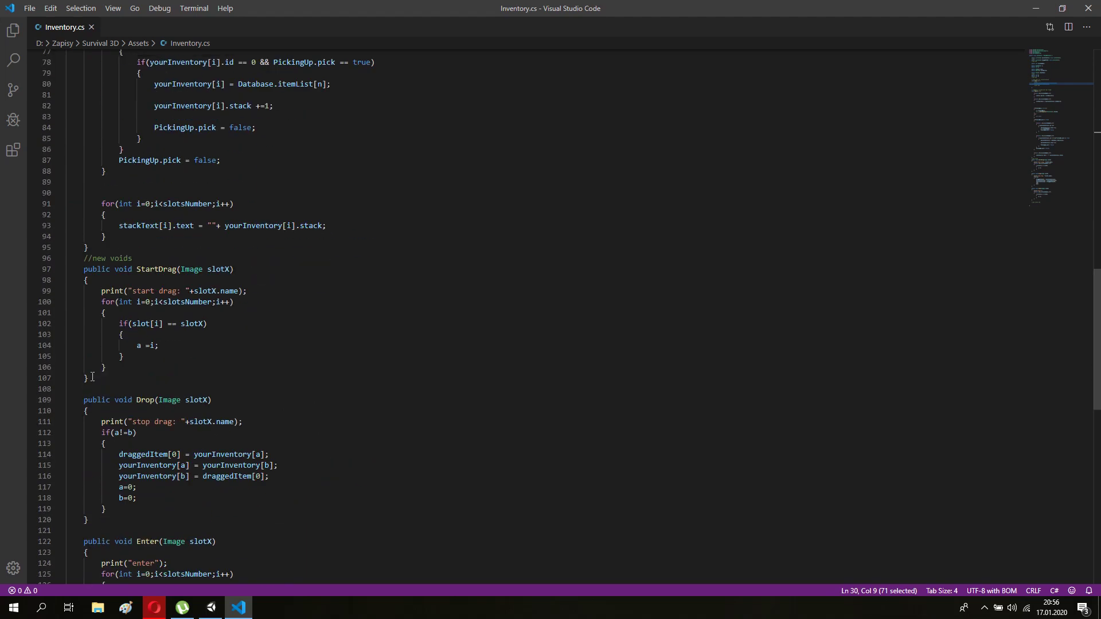
left_click_drag(92, 377, 78, 274)
scroll(289, 330, "down", 3)
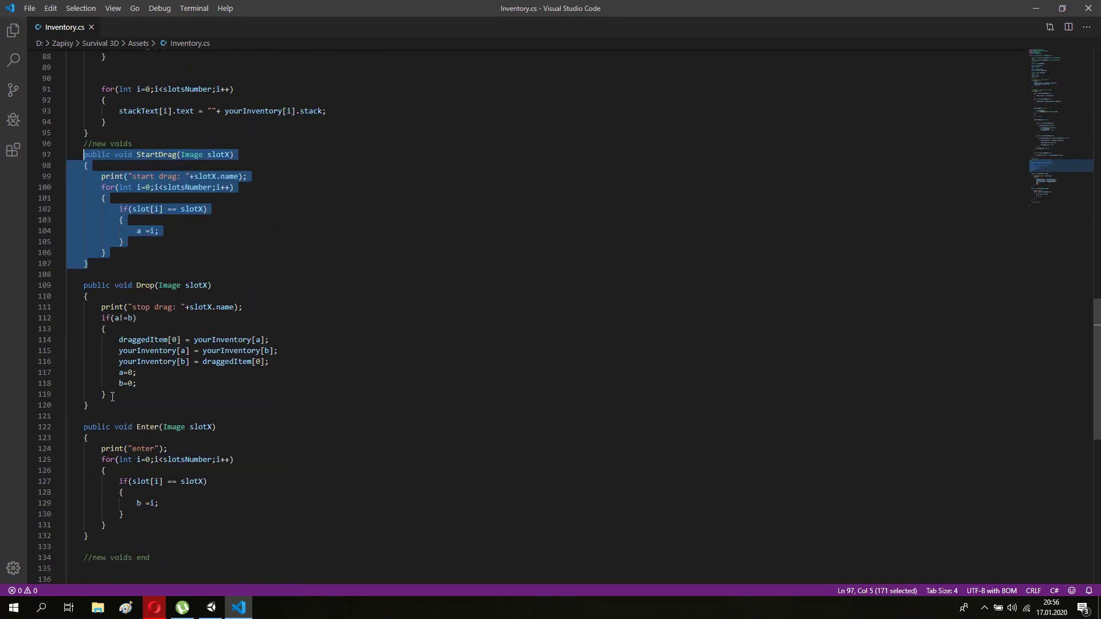
left_click_drag(96, 404, 82, 285)
scroll(330, 386, "down", 4)
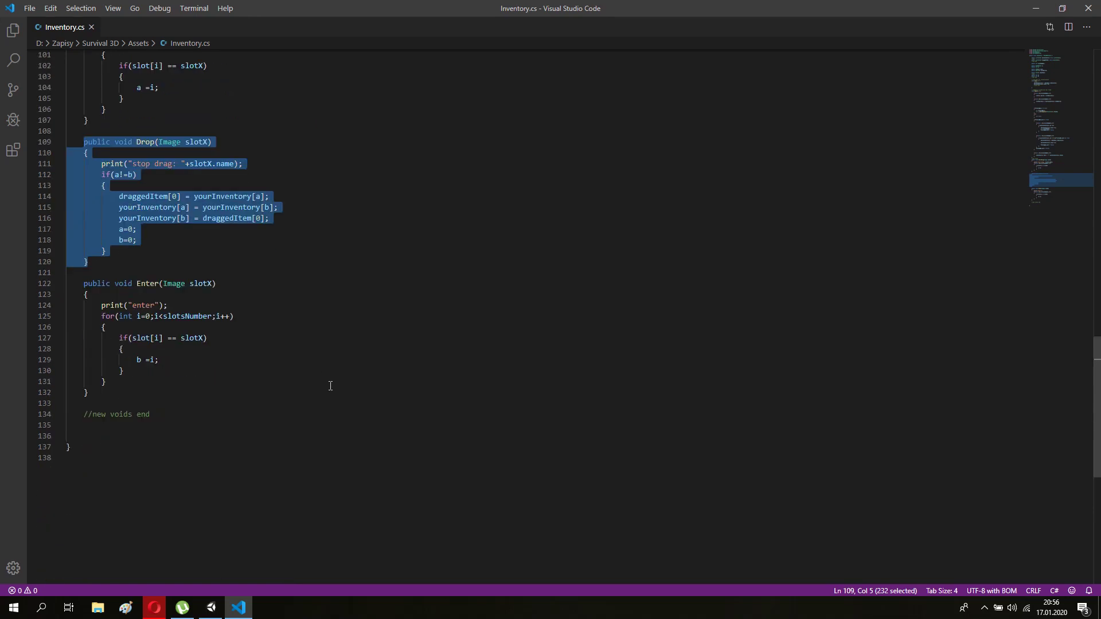
left_click_drag(87, 395, 84, 285)
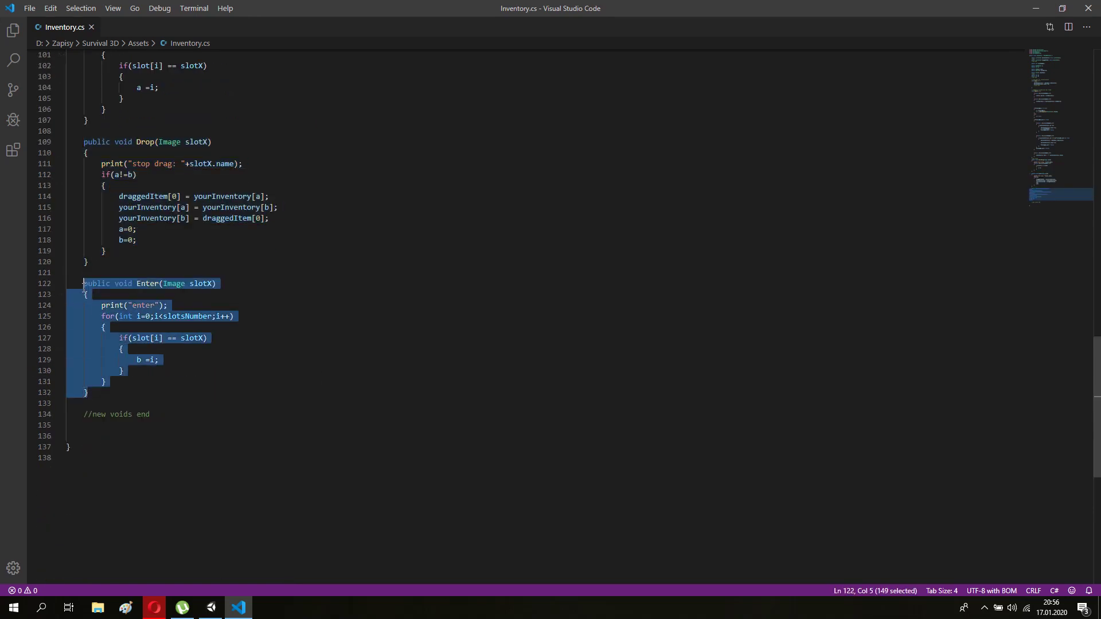
left_click(261, 355)
left_click(211, 608)
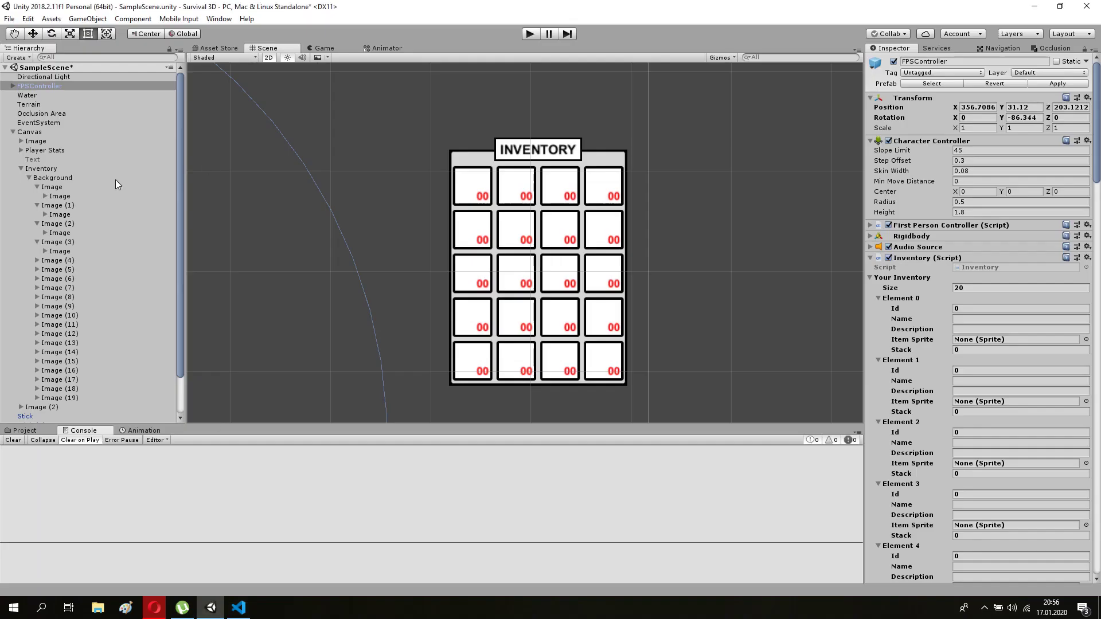
- Review a slot image's Event Trigger, then FPSController's Inventory script settings
left_click(64, 195)
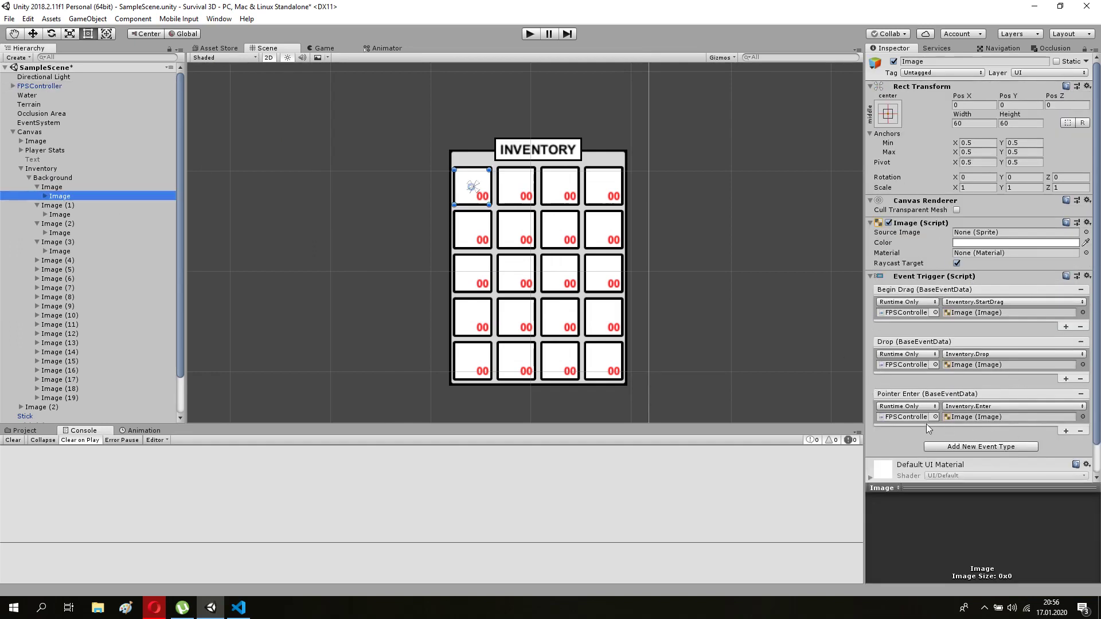
left_click(74, 86)
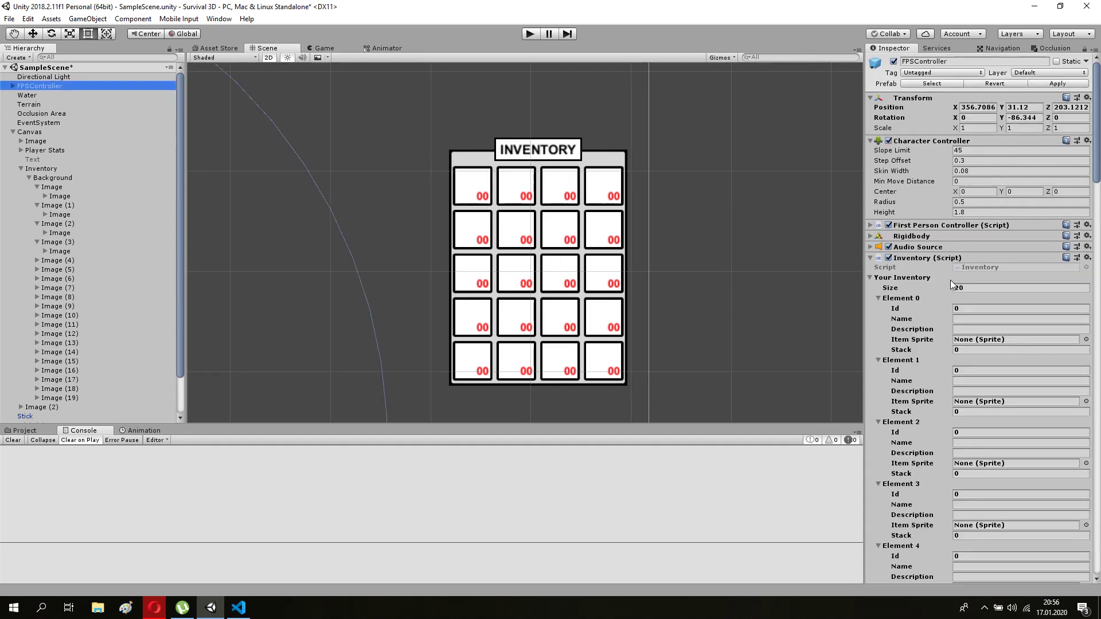
scroll(941, 282, "down", 10)
scroll(914, 278, "up", 8)
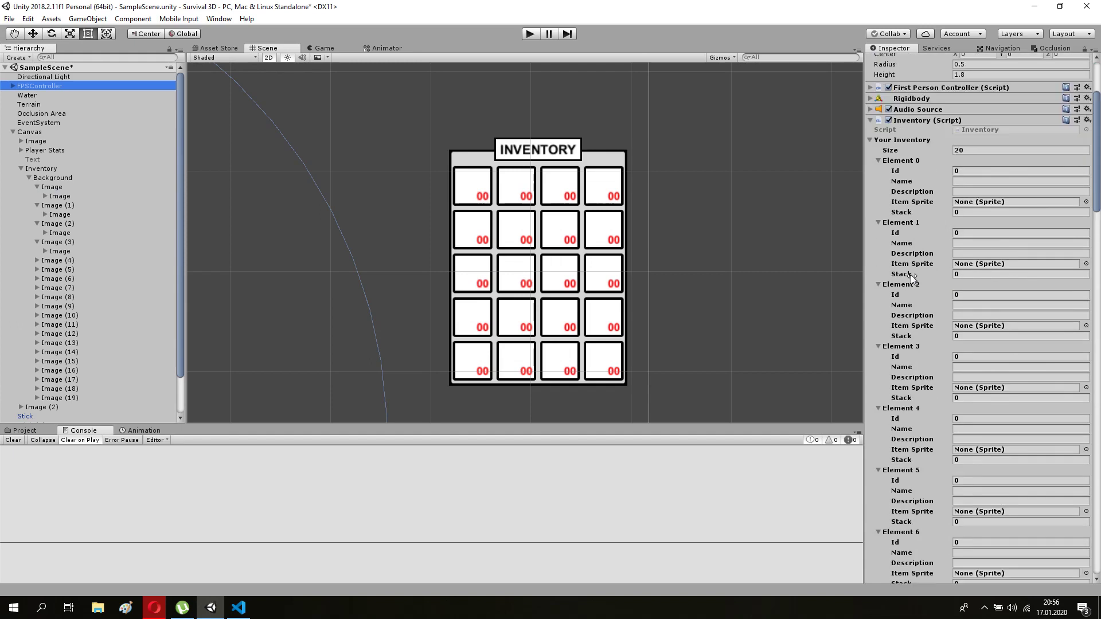
- Confirm the Dragged Item list size is 1, then return to Inventory.cs in VS Code
left_click(873, 141)
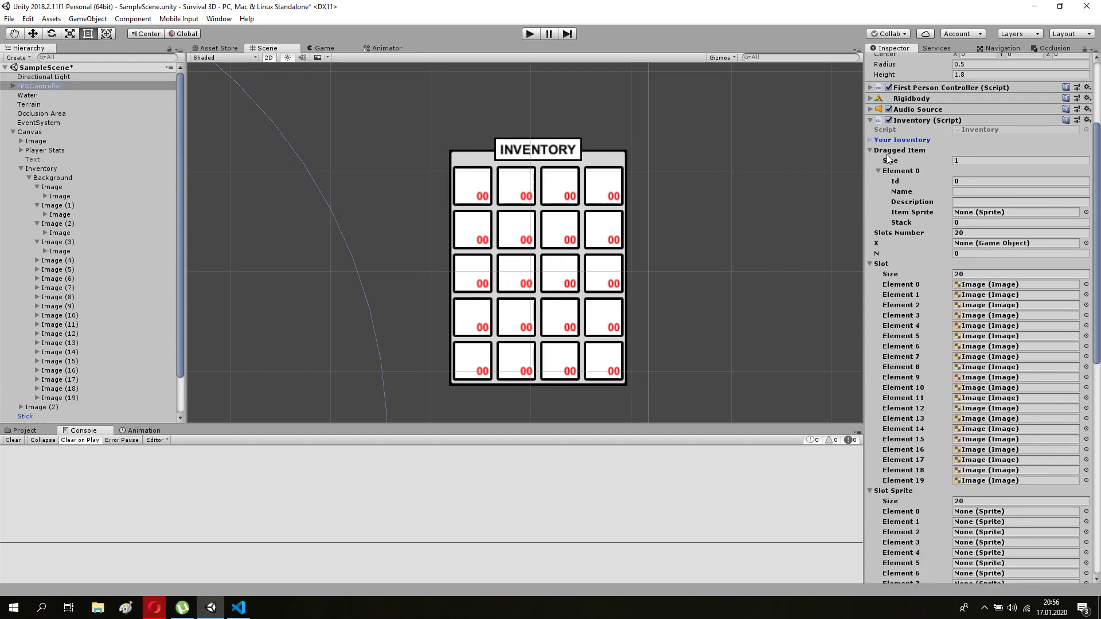
left_click(871, 151)
left_click(871, 151)
left_click(970, 160)
left_click(963, 160)
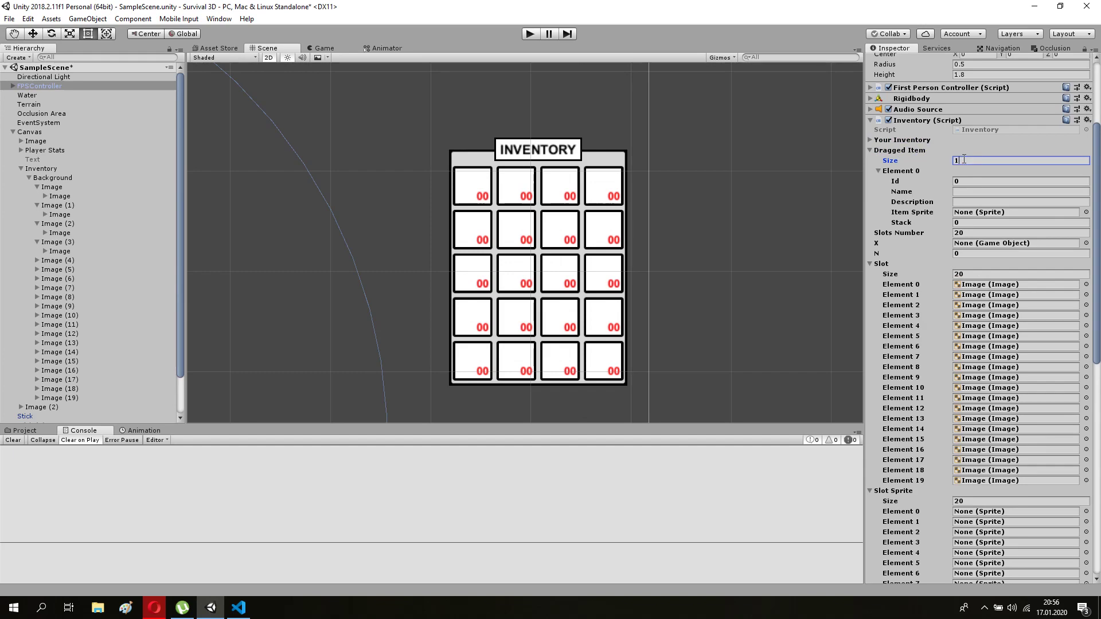
left_click(239, 607)
scroll(359, 303, "up", 4)
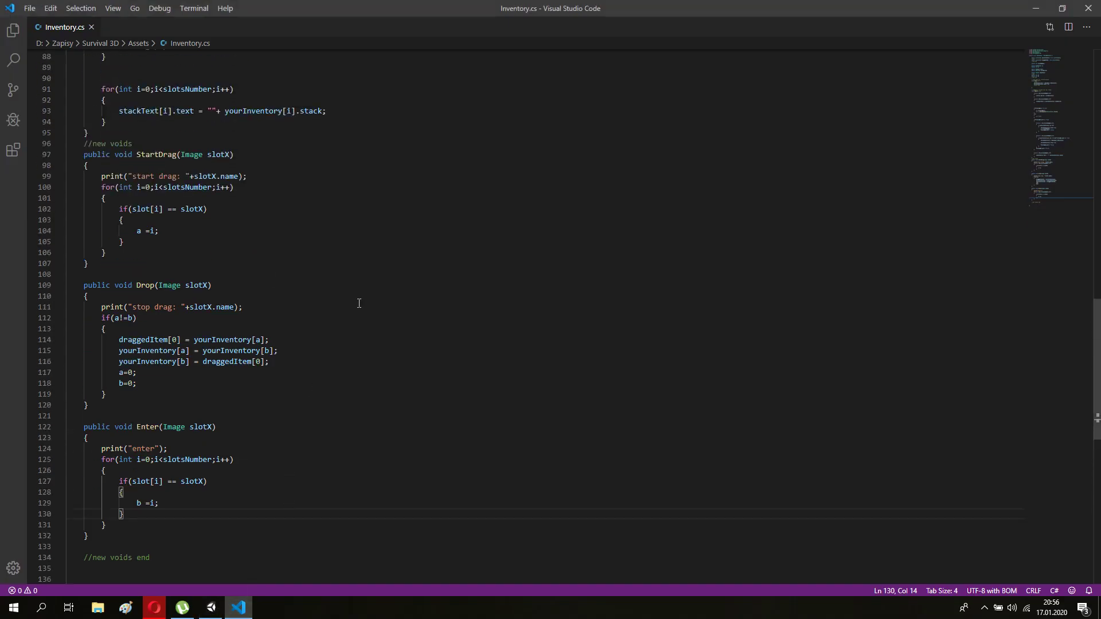